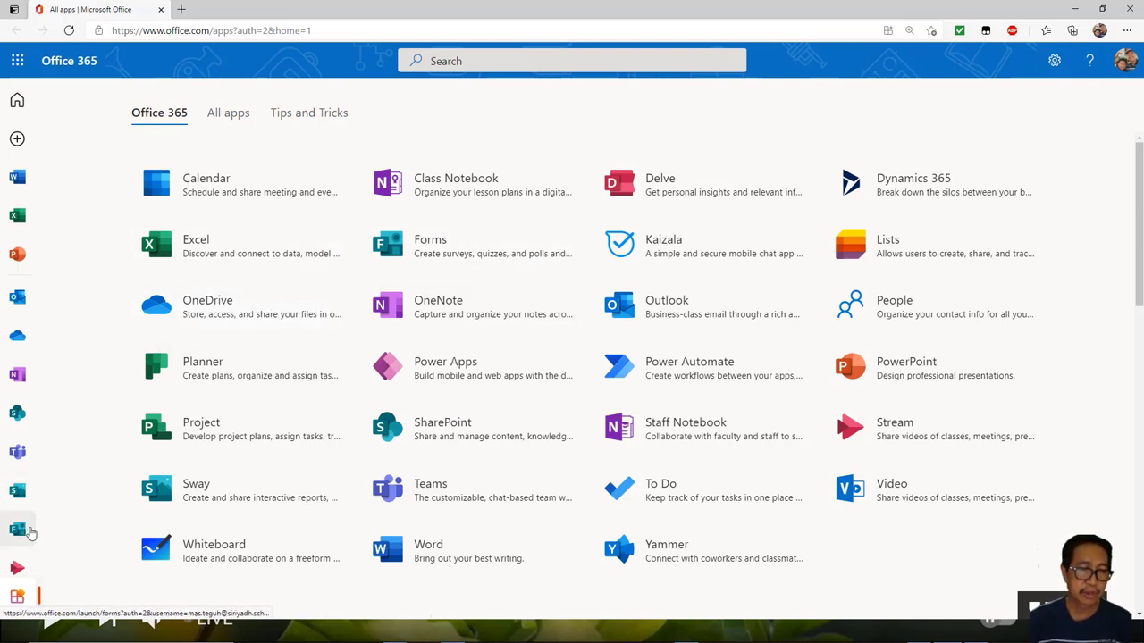
Create a new quiz in Forms and title it Kuis_1
click(19, 531)
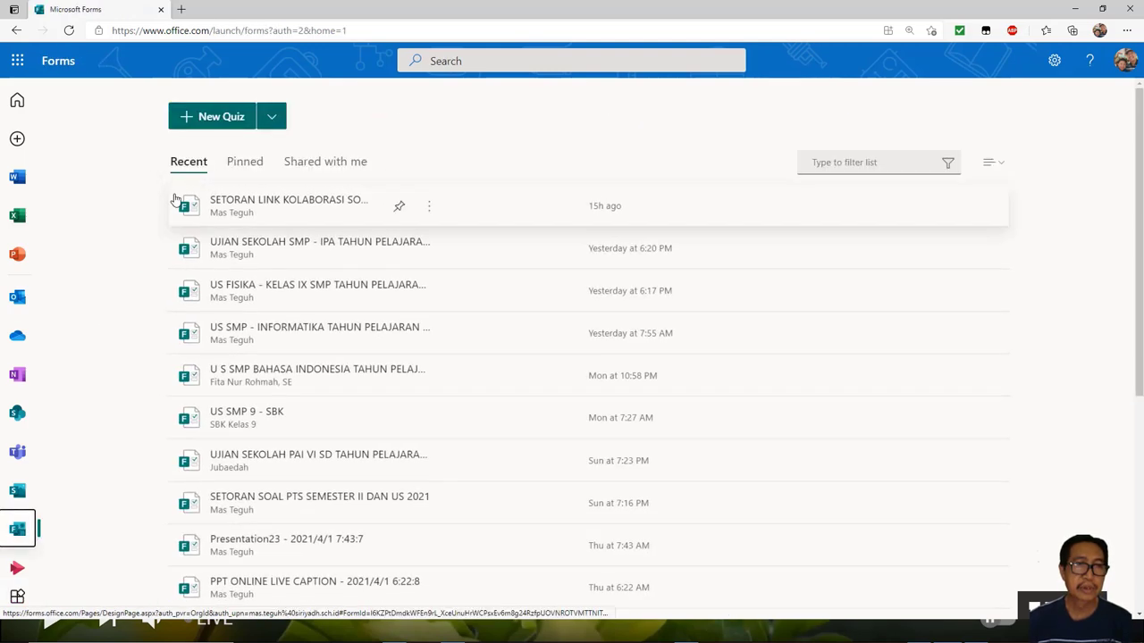
click(216, 119)
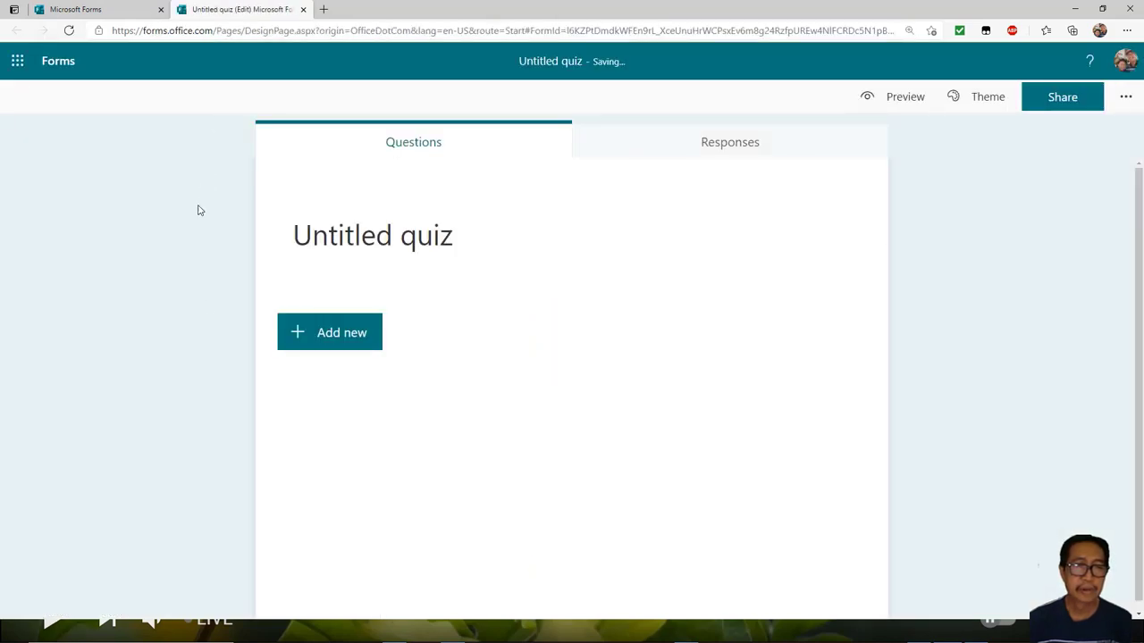
click(364, 237)
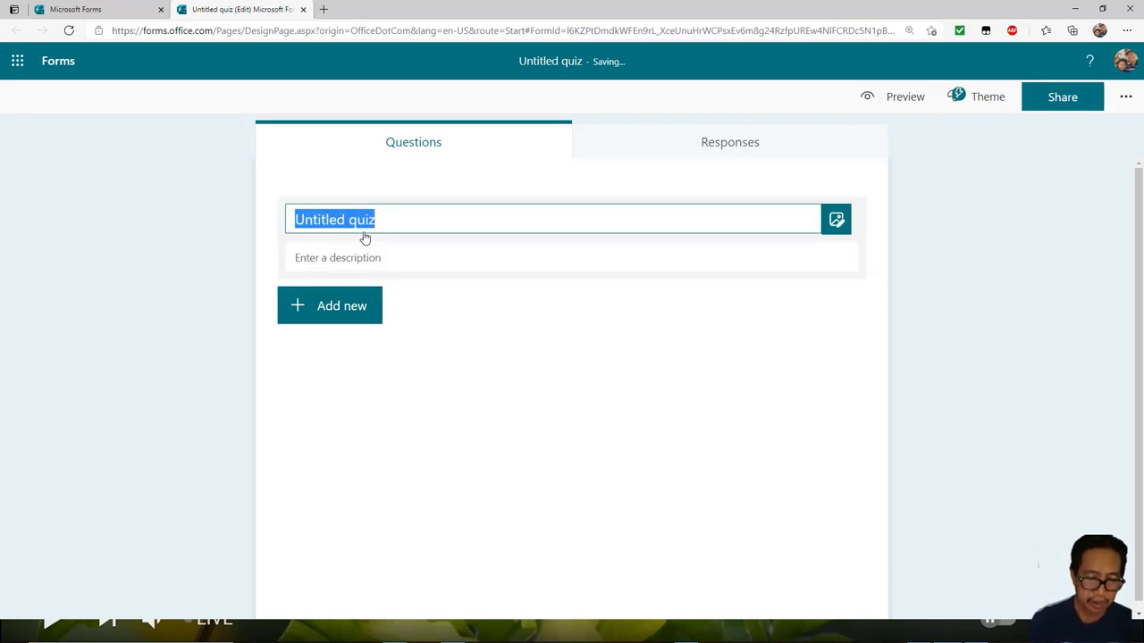
text(Kuis)
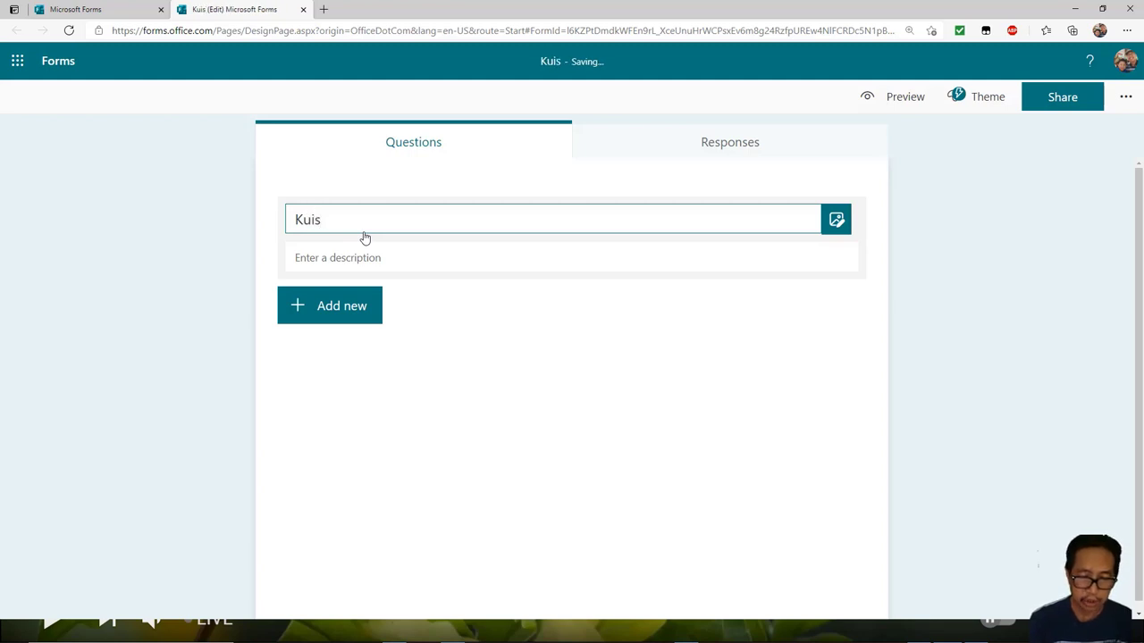
text(_1)
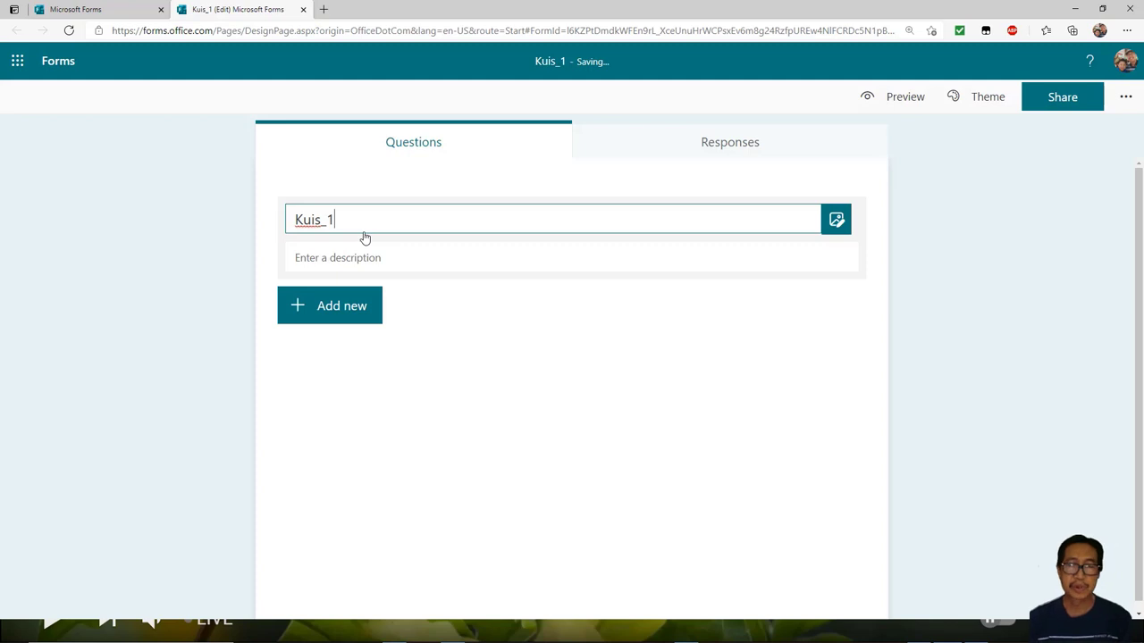
Add a choice question to the quiz with the text "Apa nama ibu kota Arab Saudi"
click(340, 308)
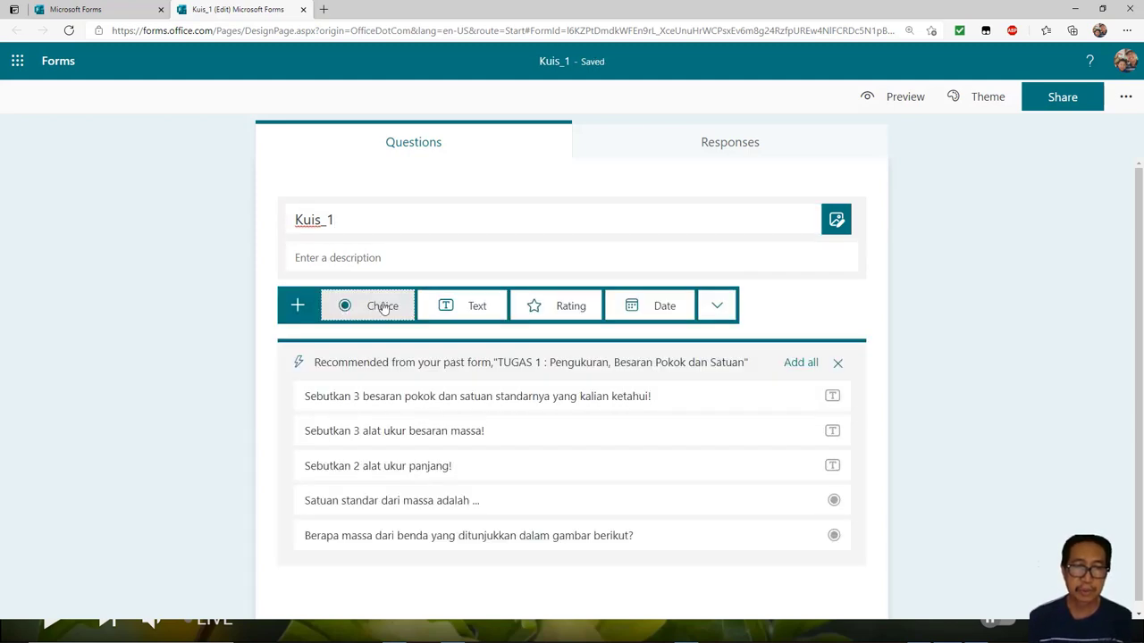
click(383, 307)
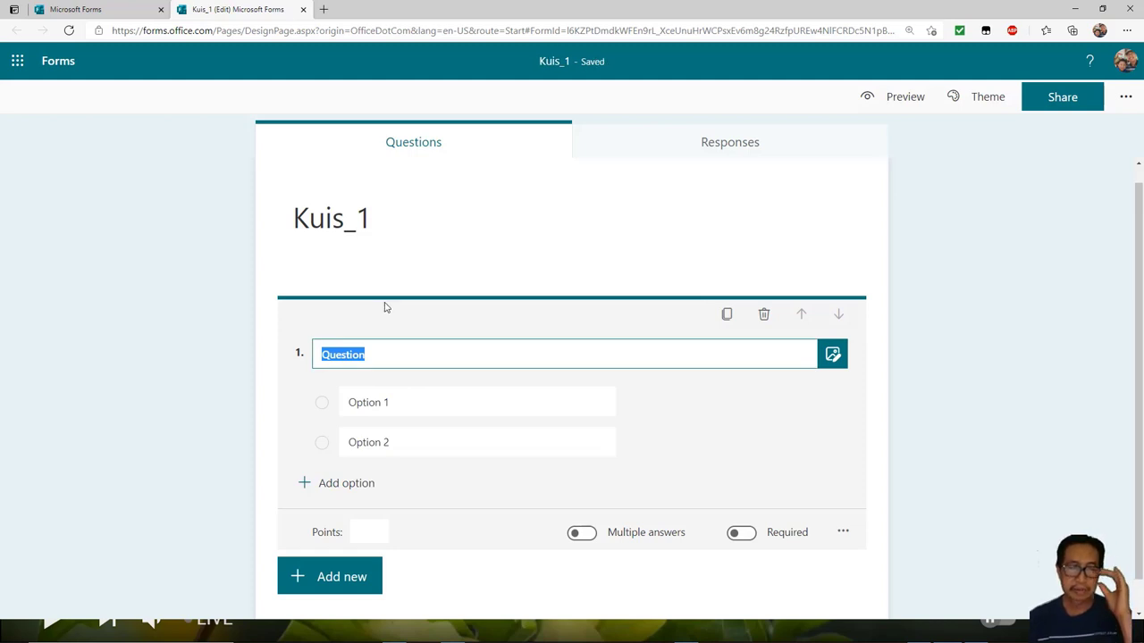
text(Apa nama ibu kota Arab Saudi)
Give the capital-city question four answer options: Makkah, Riyadh, Jeddah and Cairo
click(414, 395)
click(395, 403)
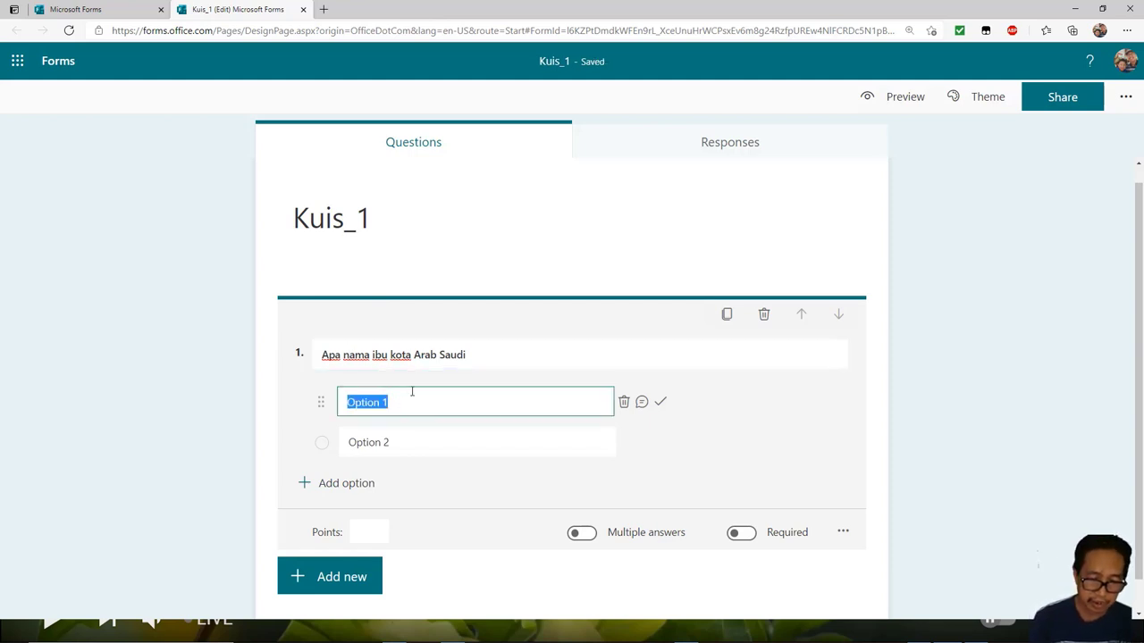
text(Makkah)
click(384, 442)
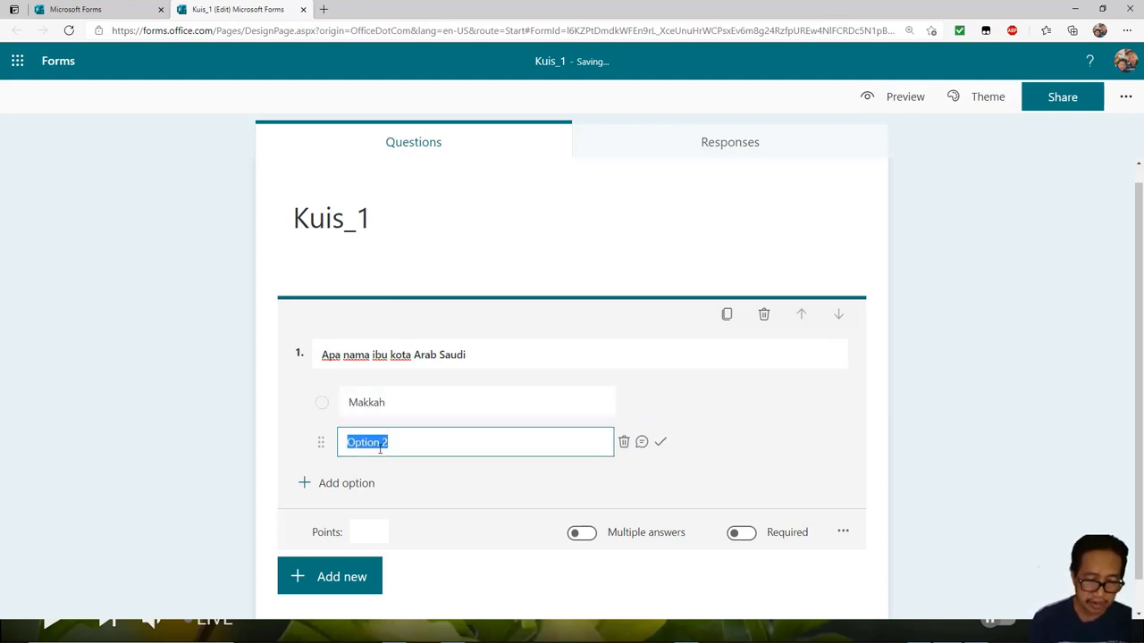
text(Riyadh)
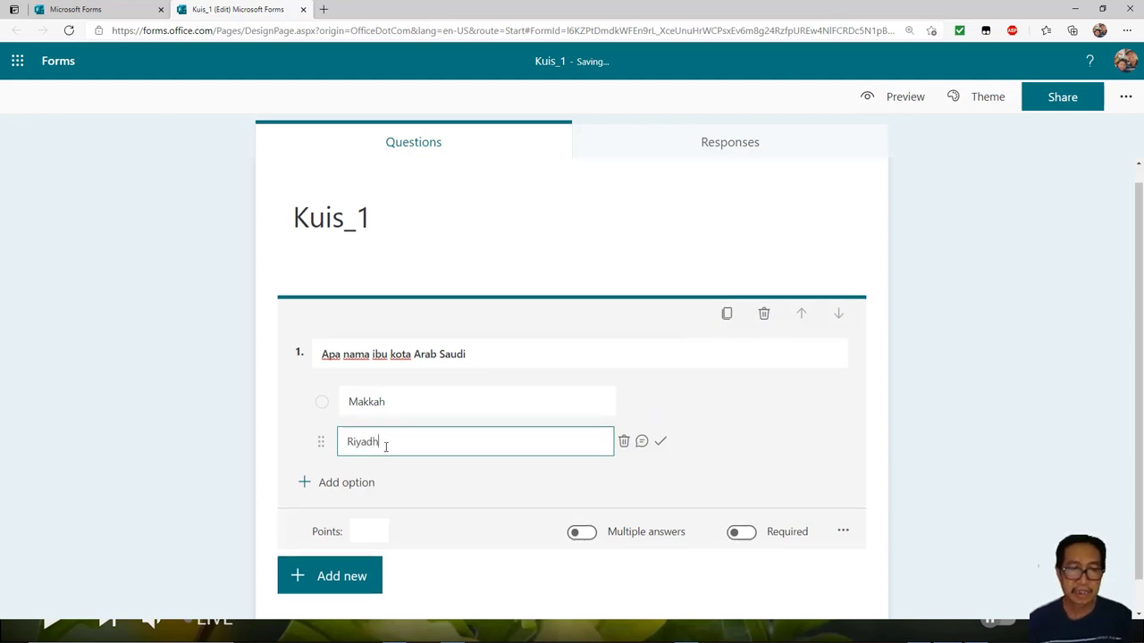
click(373, 449)
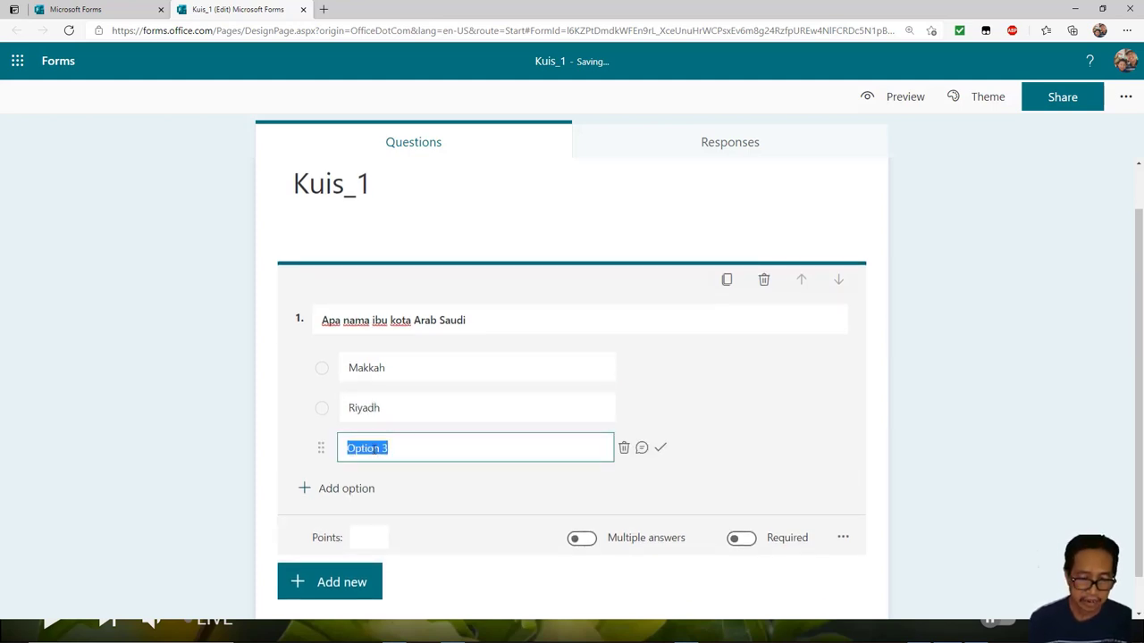
text(Jeddah)
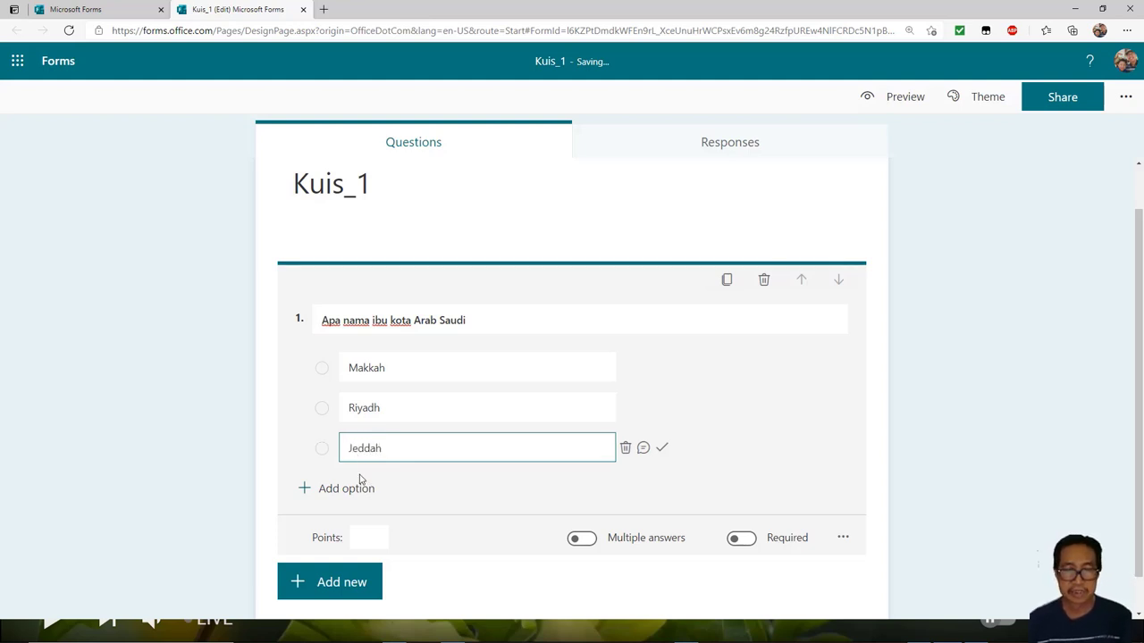
scroll(384, 493, down, 1)
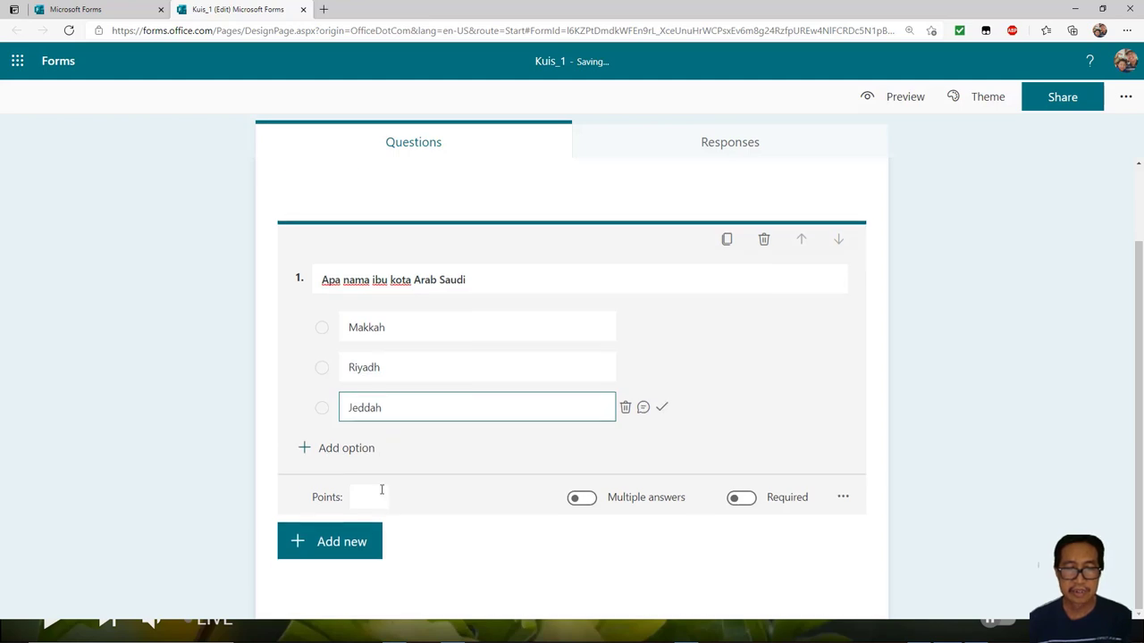
click(364, 453)
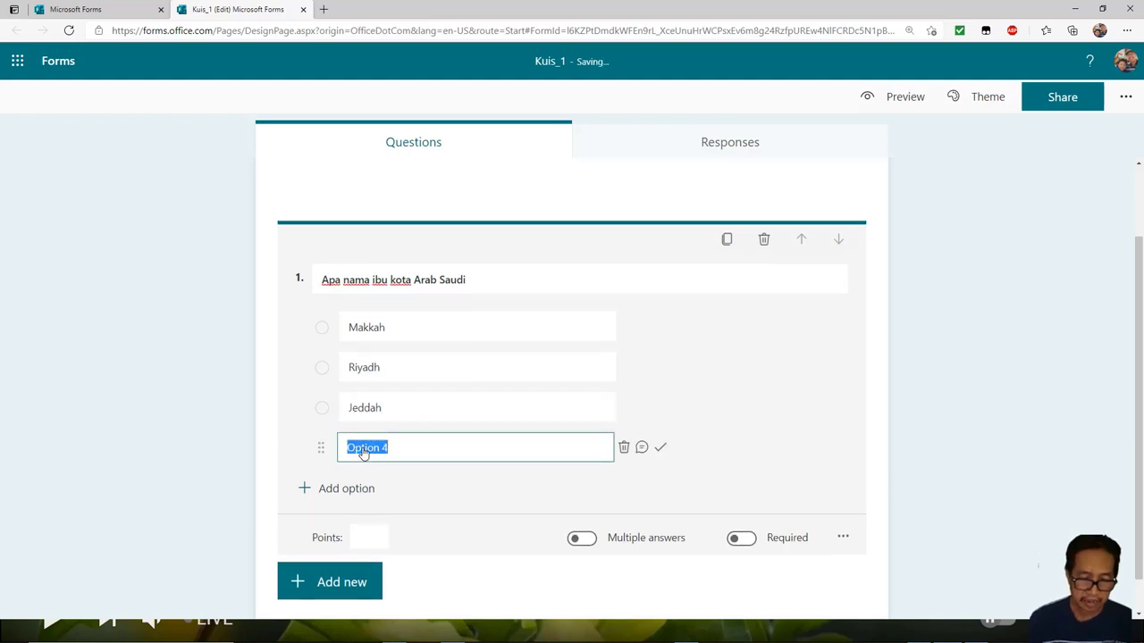
text(Cairo)
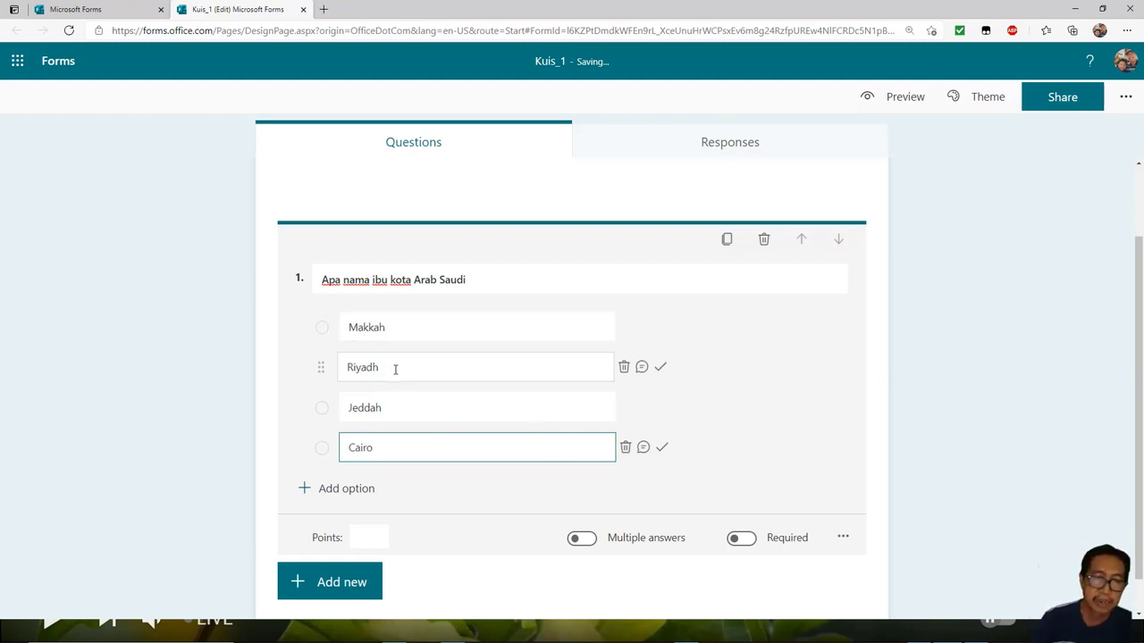
Mark Riyadh as the correct answer and set the question's points to 50
click(659, 367)
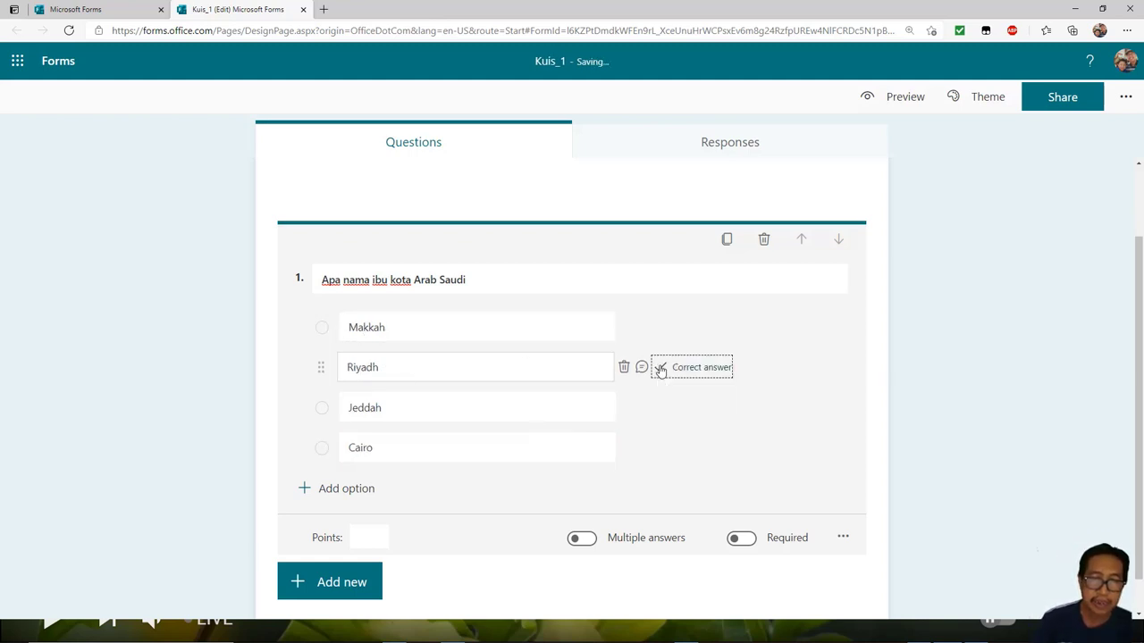
click(374, 537)
text(5)
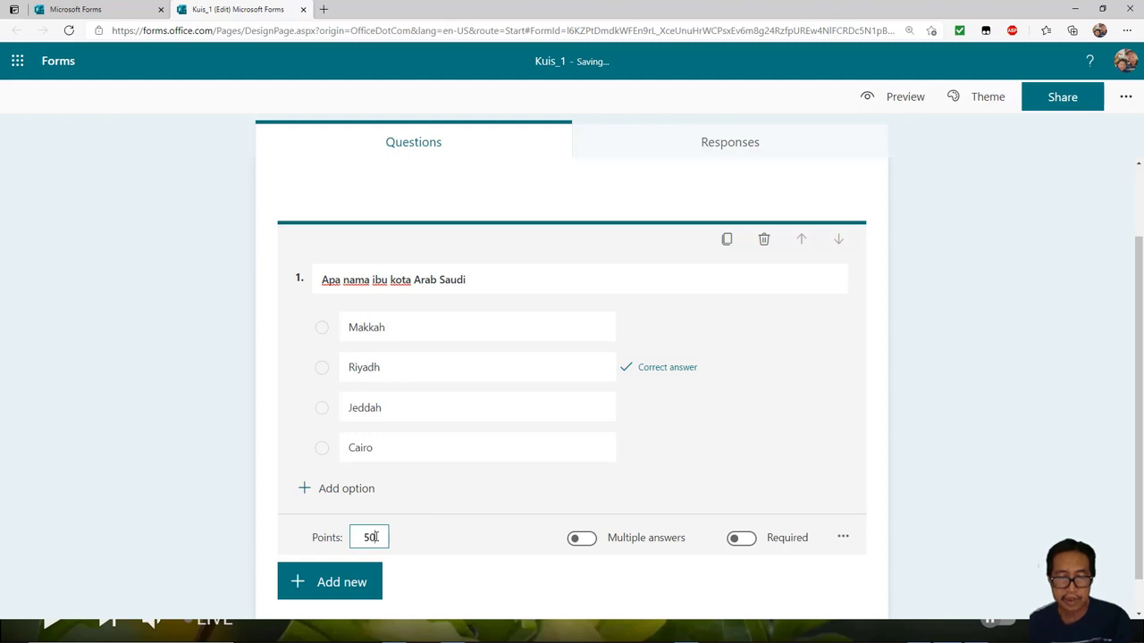
text(0)
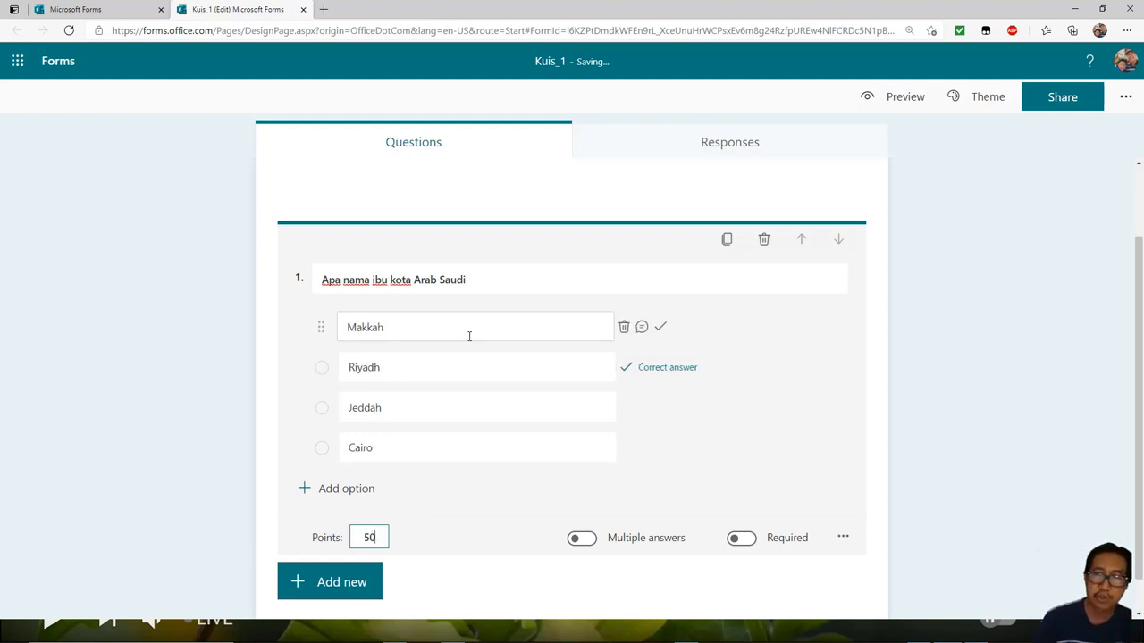
In the quiz settings, turn off showing results automatically and remove the limit of one response per person
click(1125, 98)
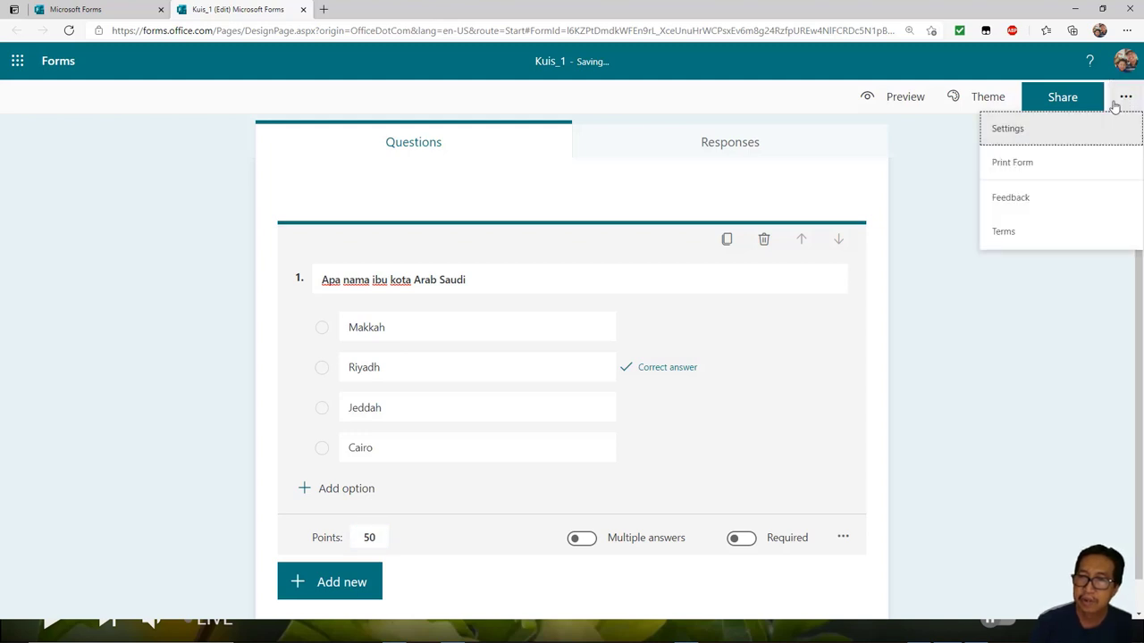
click(1015, 135)
click(1092, 216)
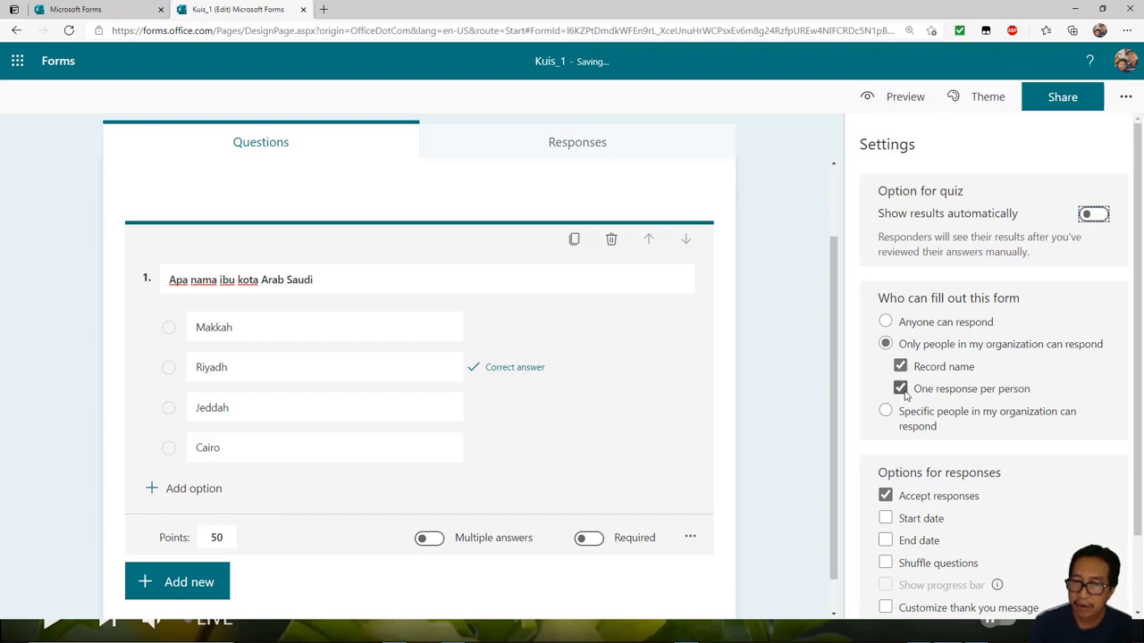
click(901, 390)
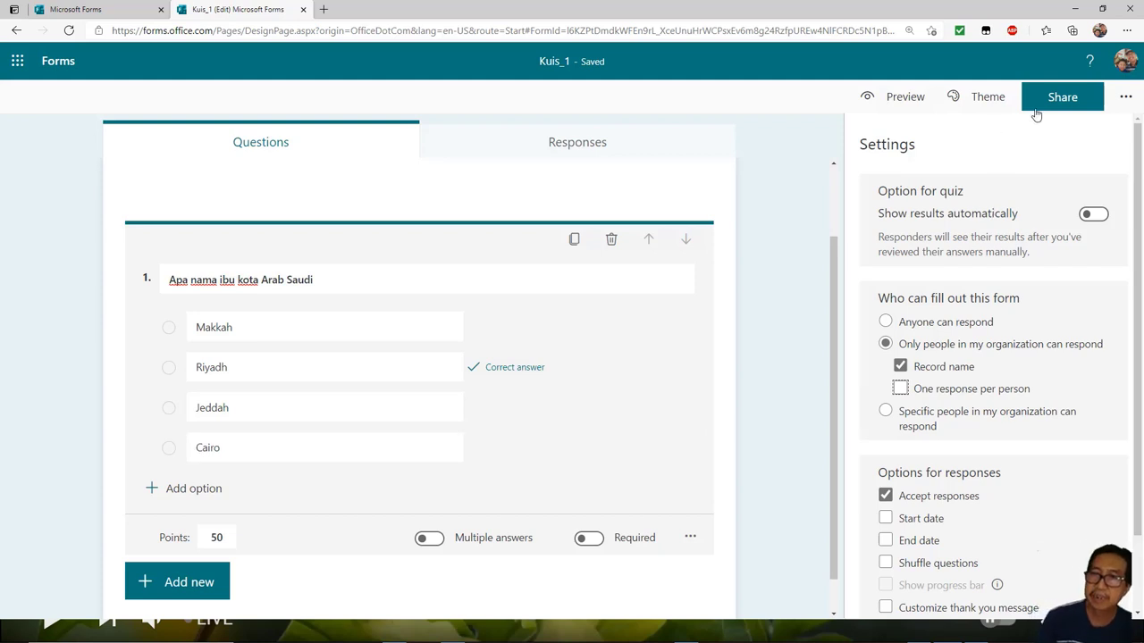
Open the sharing options of Kuis_1, then leave the quiz for the Forms start page
click(1061, 98)
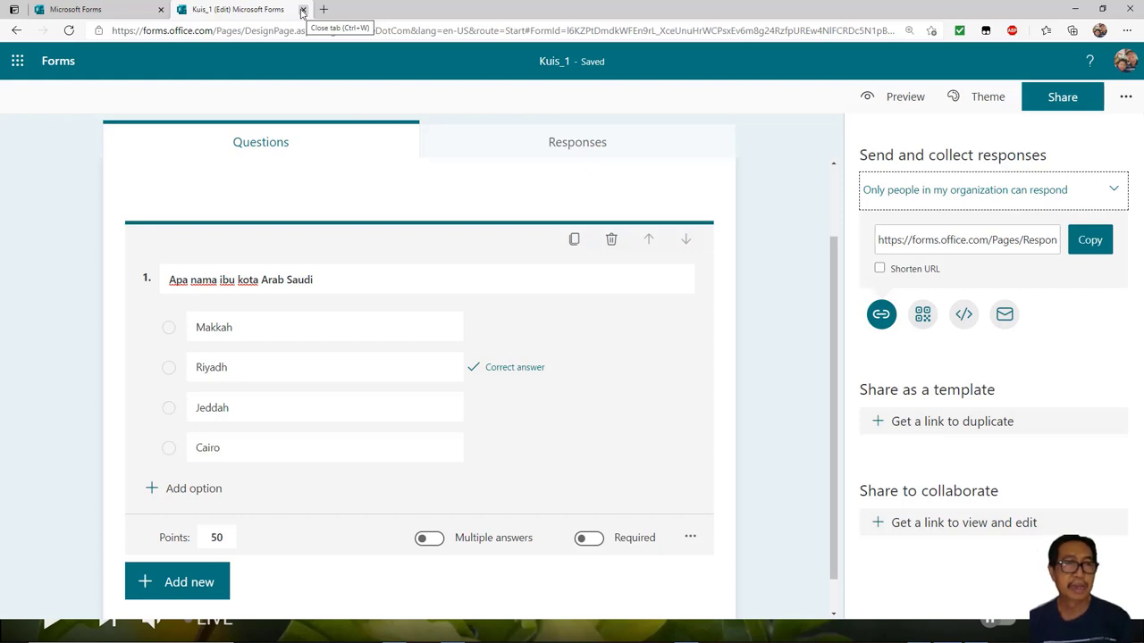
click(16, 32)
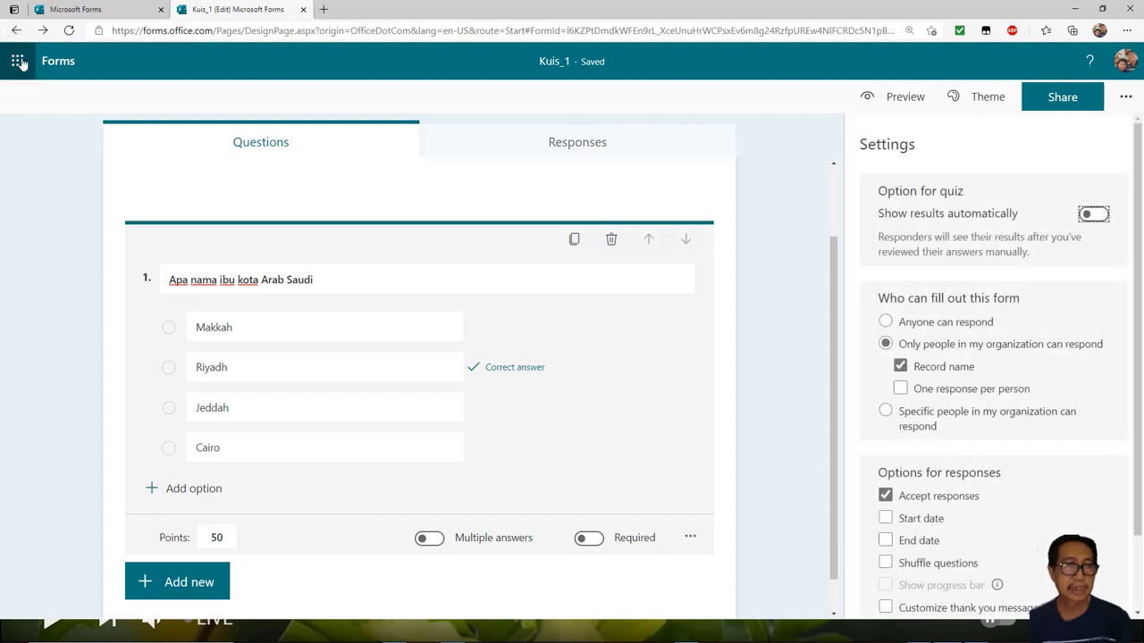
click(19, 60)
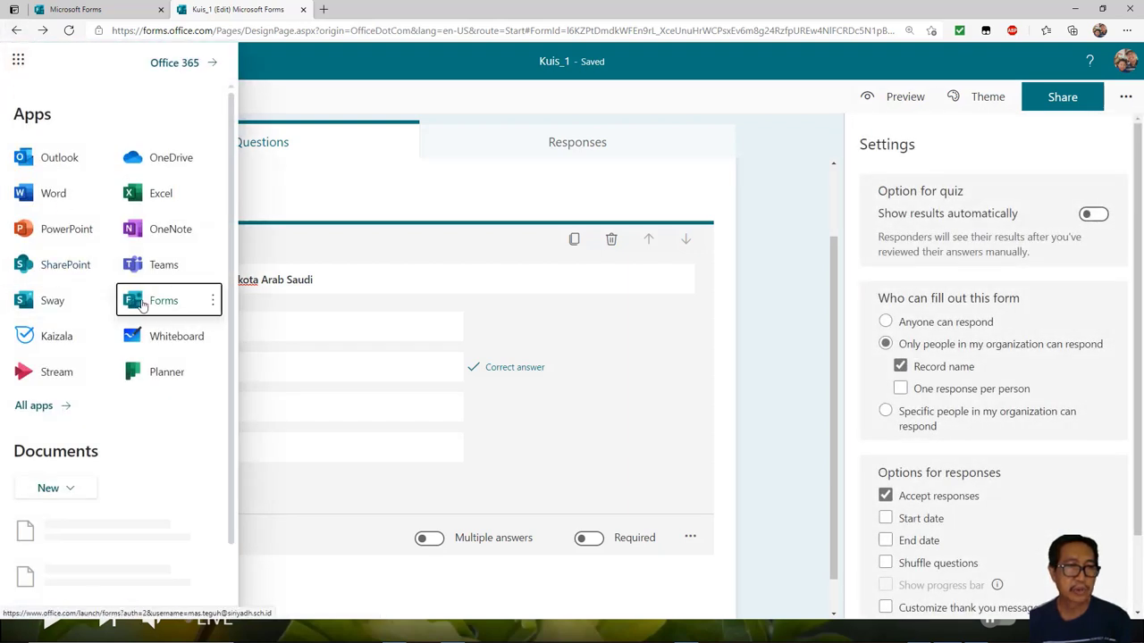
click(141, 305)
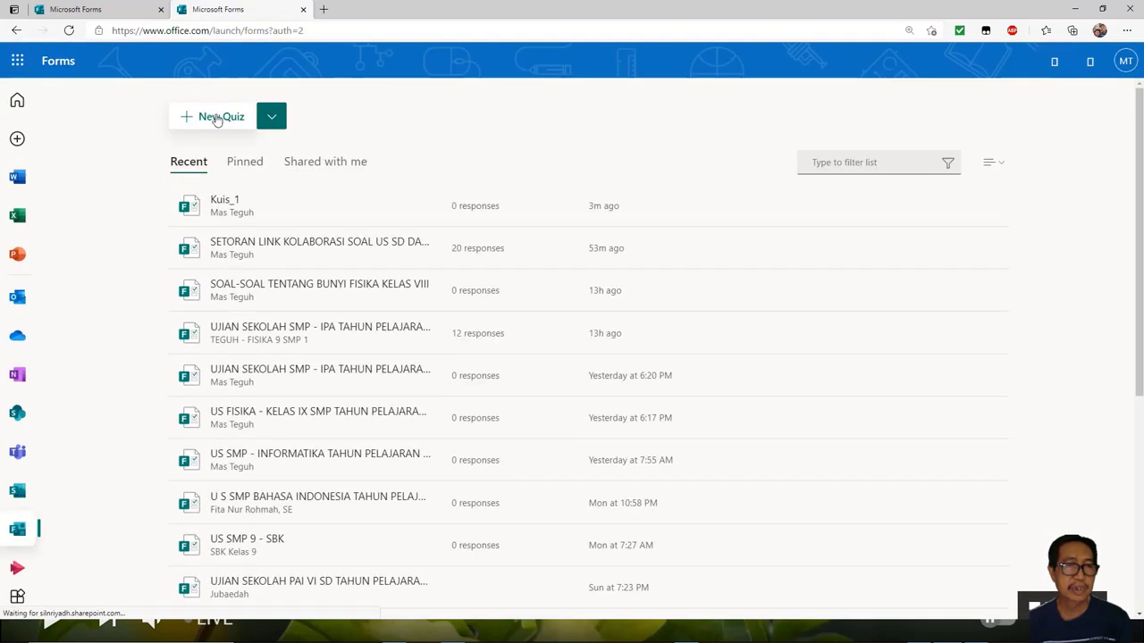
Create another new quiz and title it Kuis_2
click(218, 117)
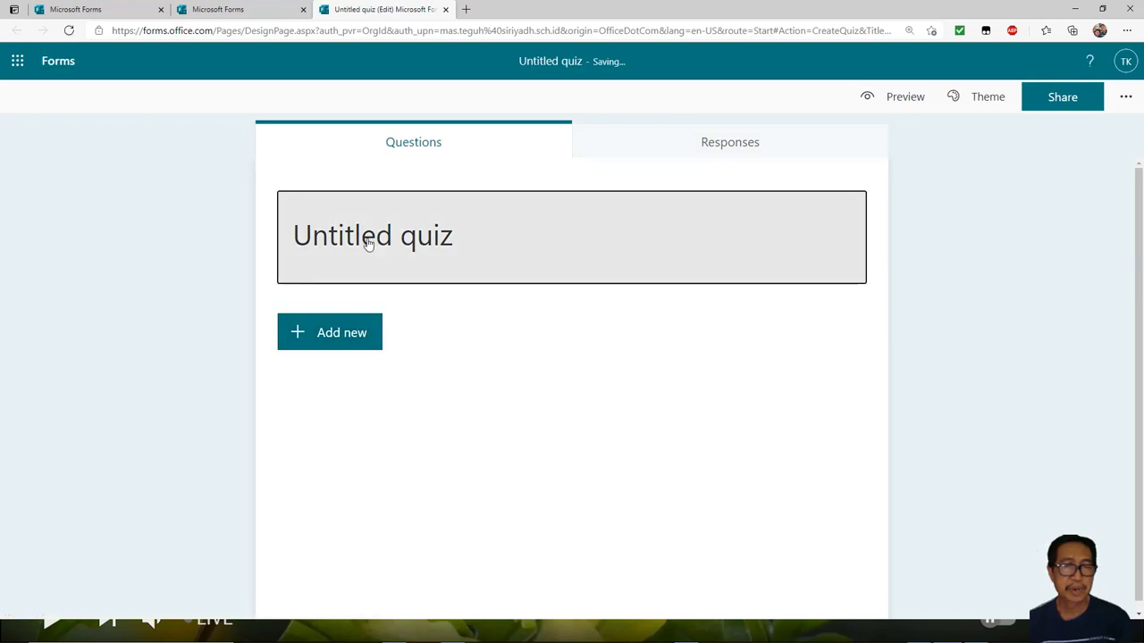
click(374, 235)
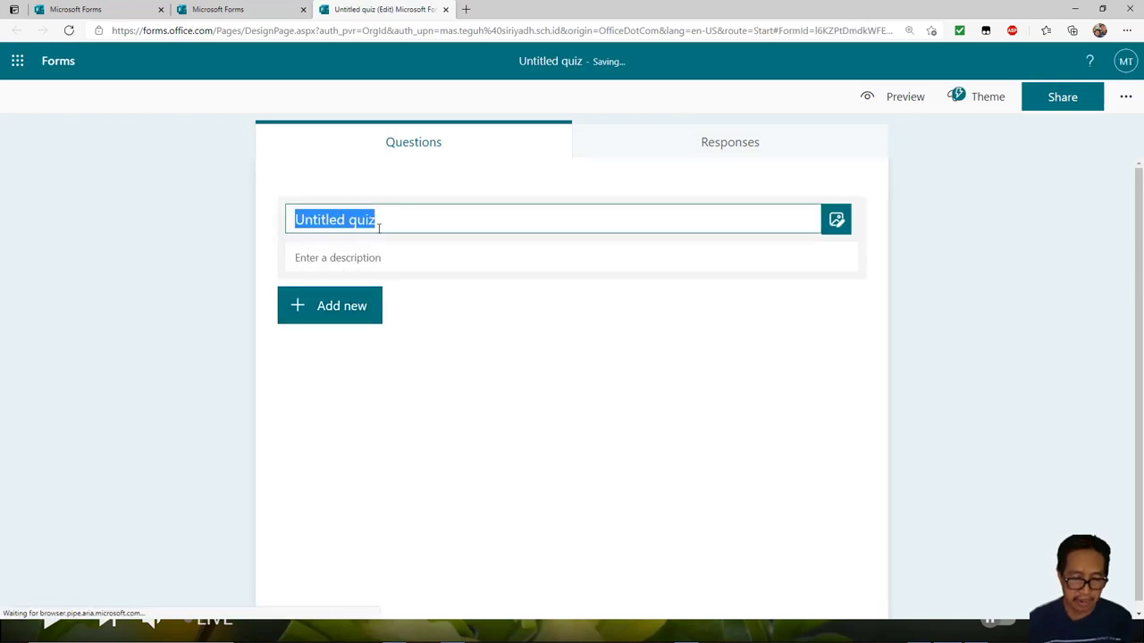
text(Kui)
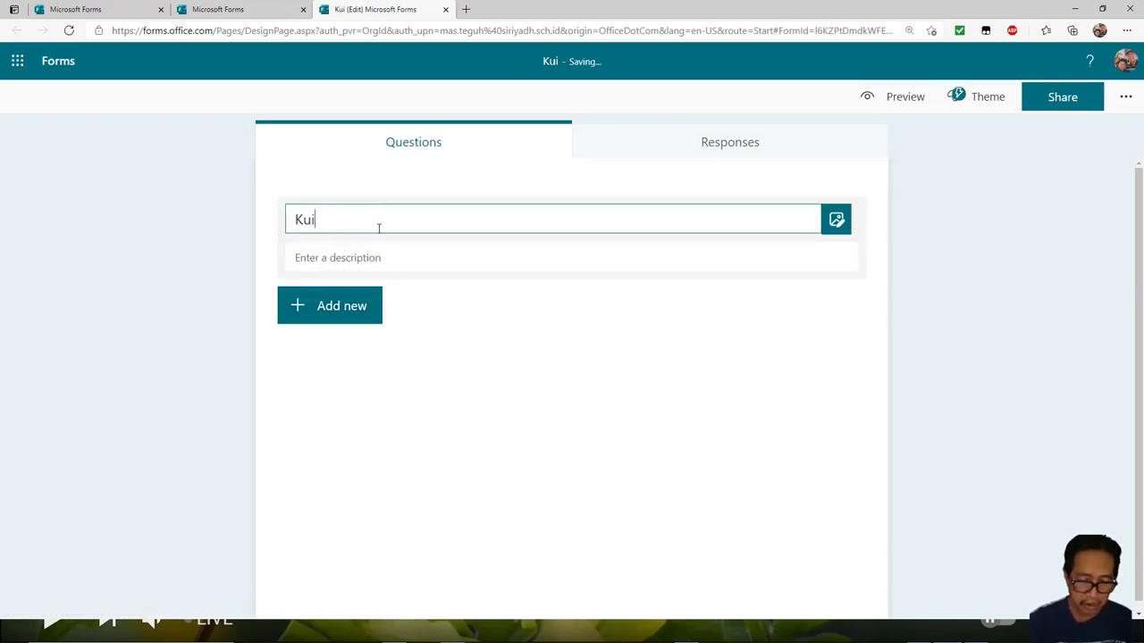
text(s_2)
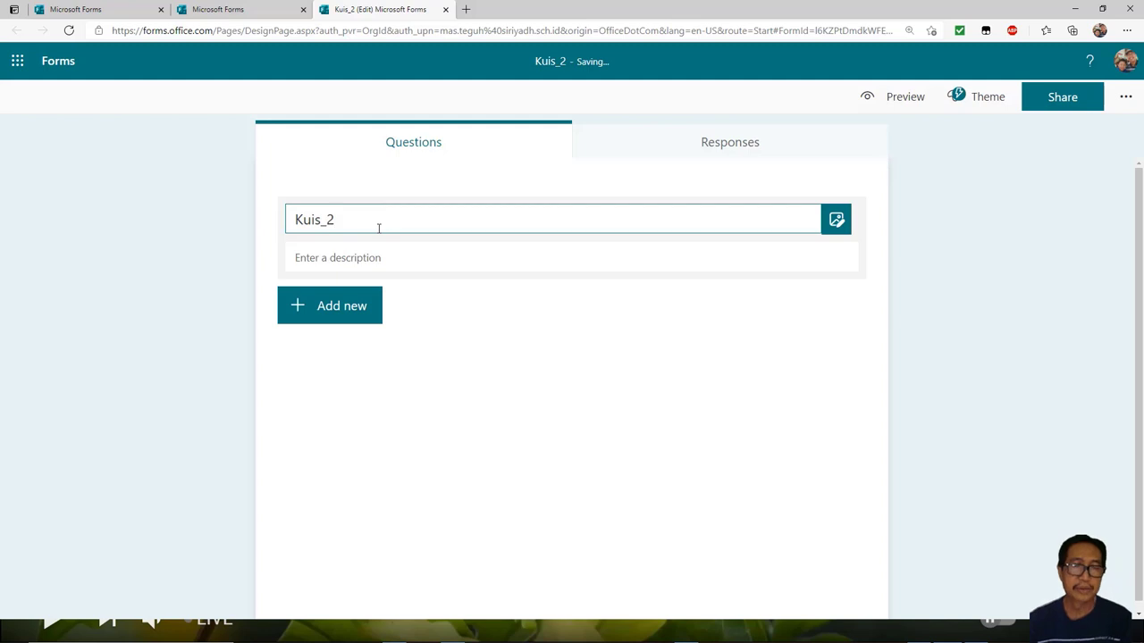
Add a choice question "Berapakah hasil operasi hitung 5 X 6" with the options 11, 56, 30 and 65
click(341, 304)
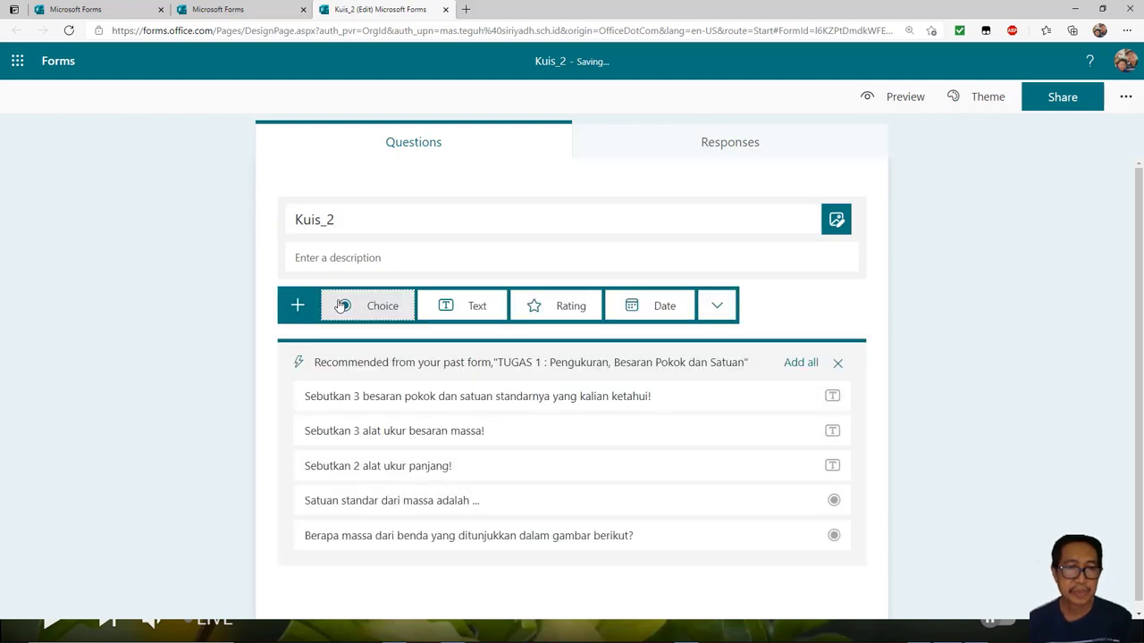
click(373, 308)
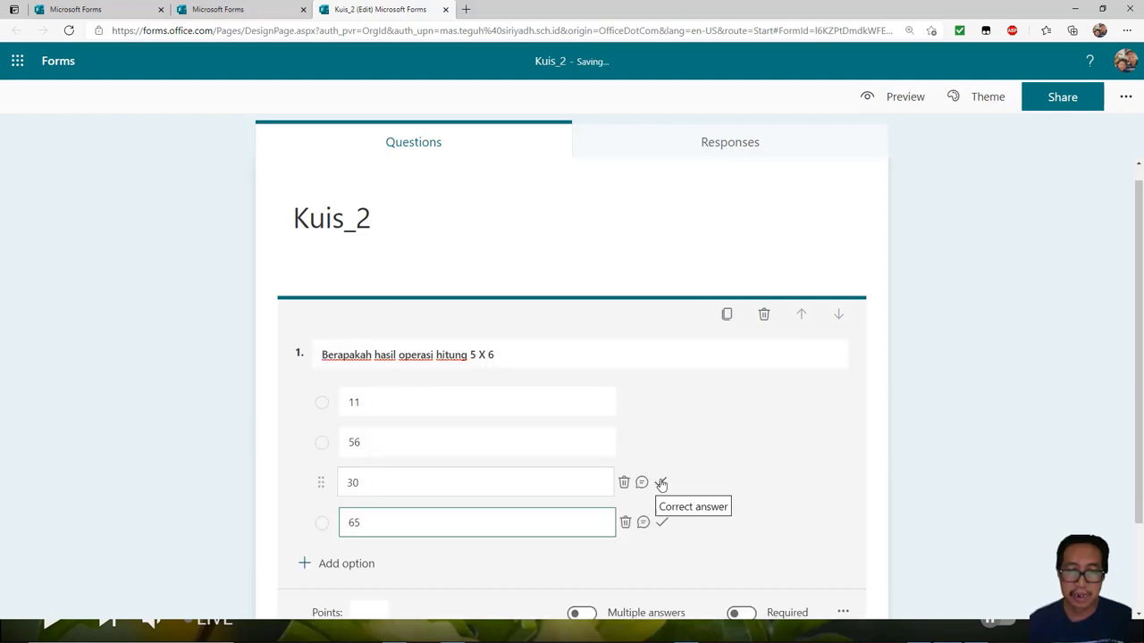
Mark 30 as the correct answer and give the multiplication question 50 points
click(661, 484)
scroll(527, 505, down, 2)
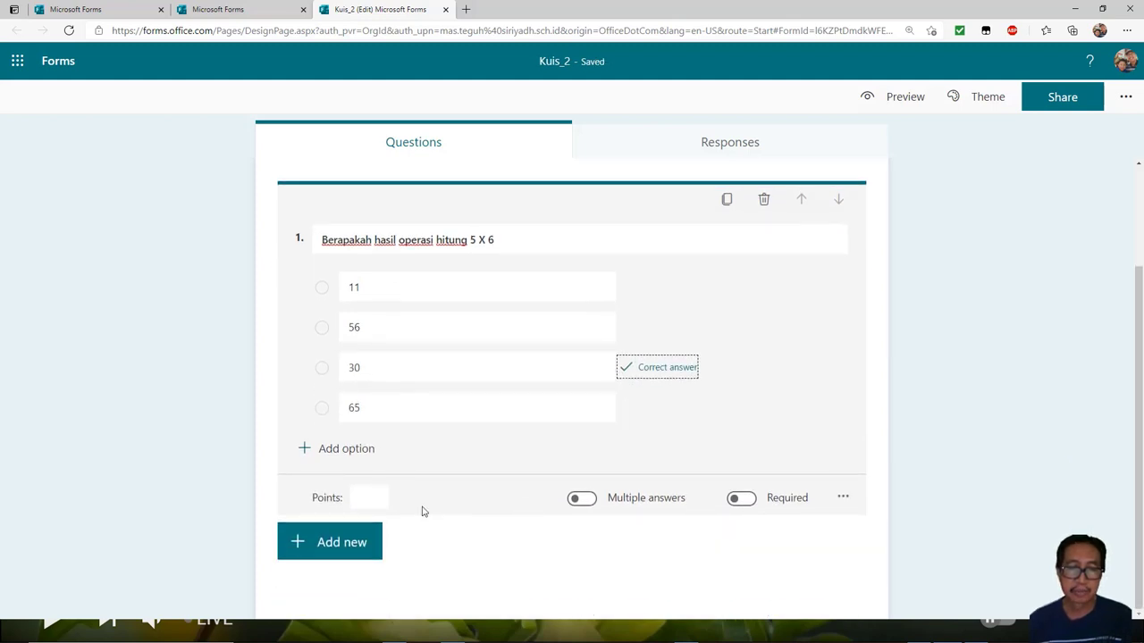
click(368, 498)
text(50)
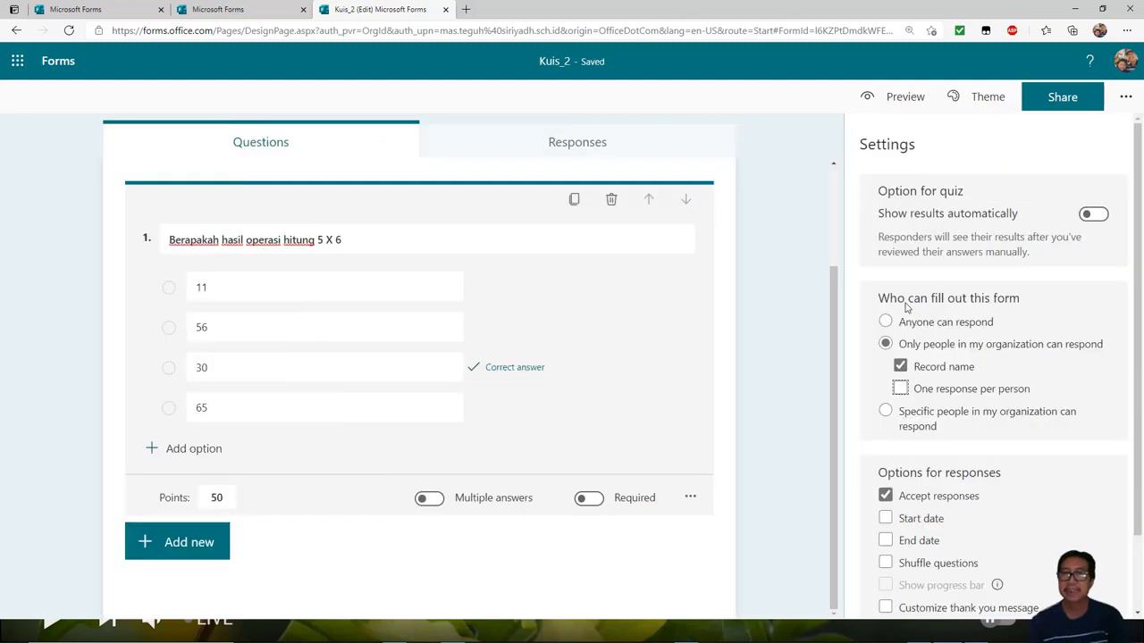
Close the Kuis_2 quiz and switch to OneDrive
click(445, 9)
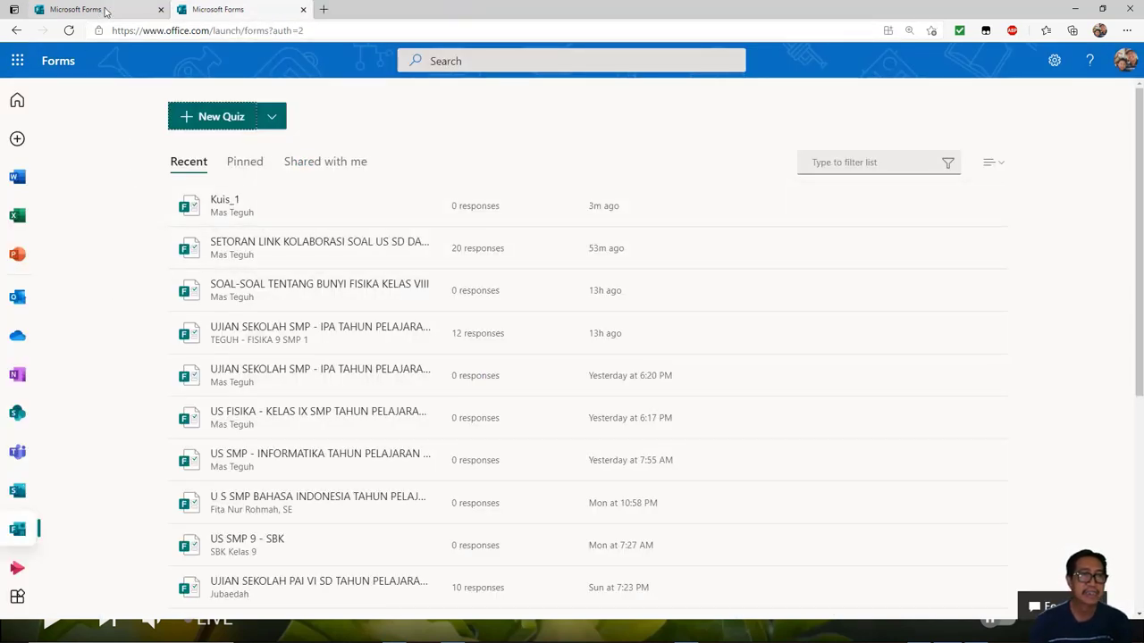
click(17, 60)
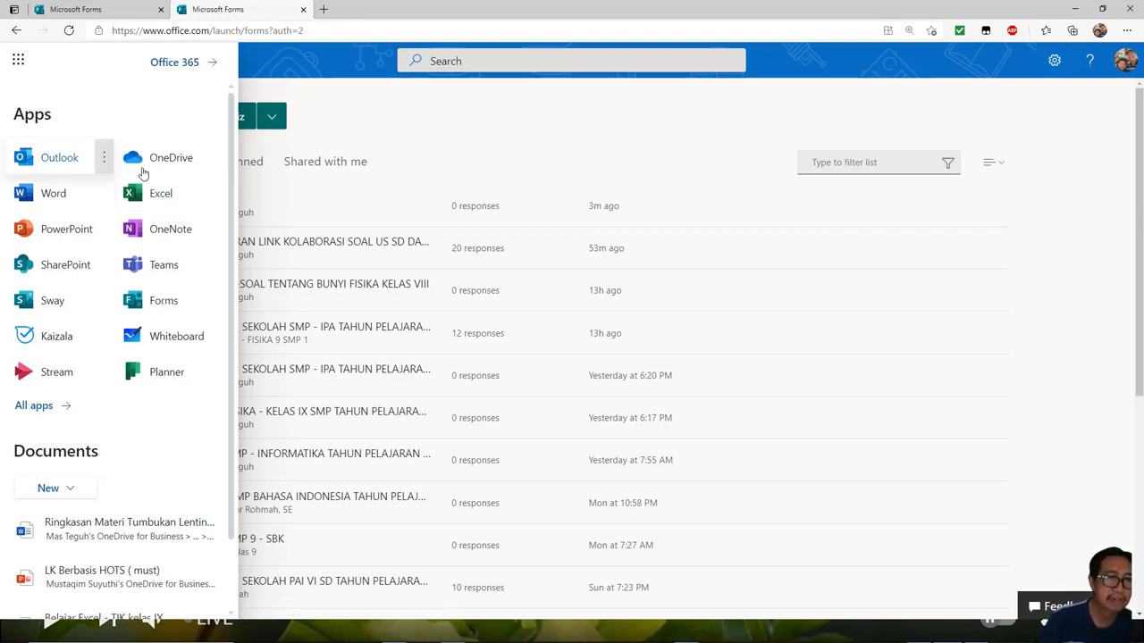
click(148, 164)
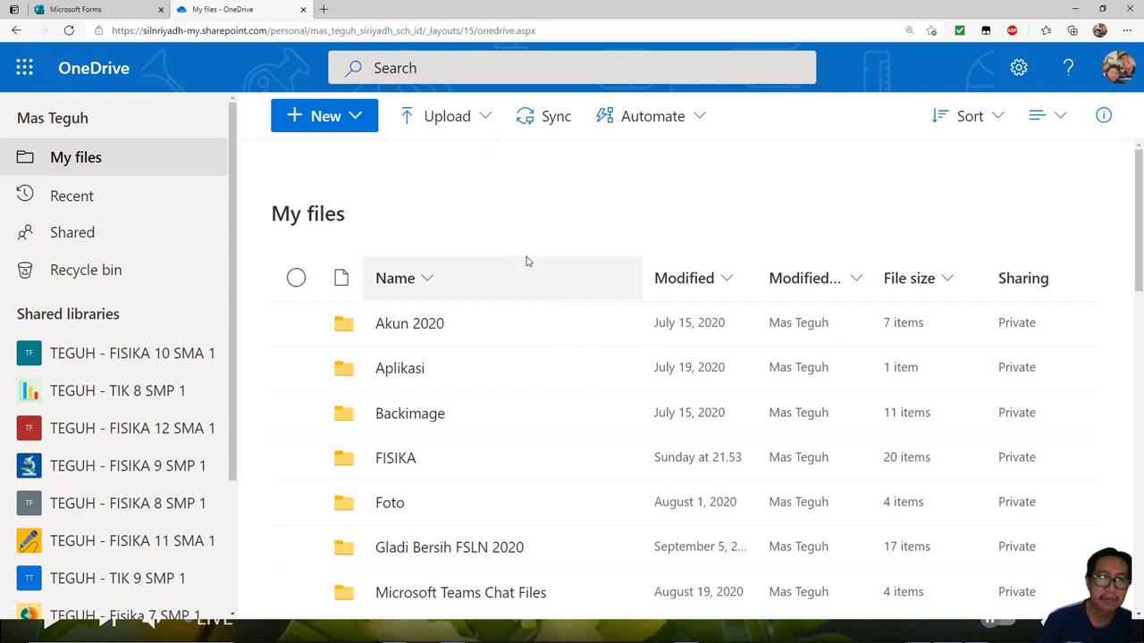
Create a new folder named PowerAutomate in My files
scroll(526, 261, down, 3)
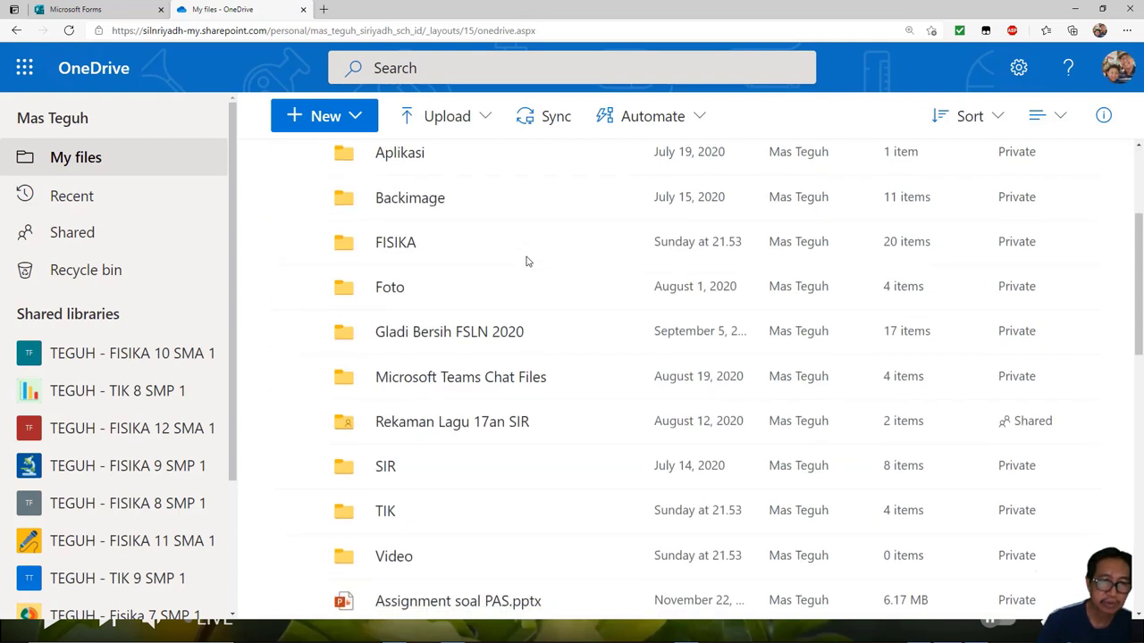
scroll(527, 261, down, 1)
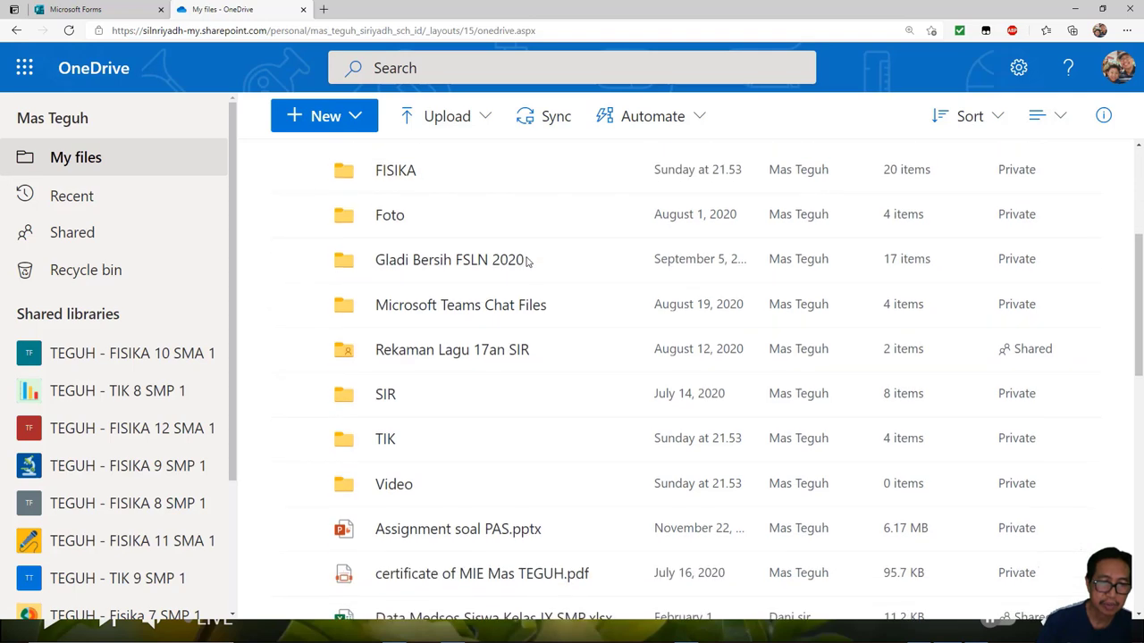
scroll(482, 324, down, 1)
scroll(483, 324, up, 5)
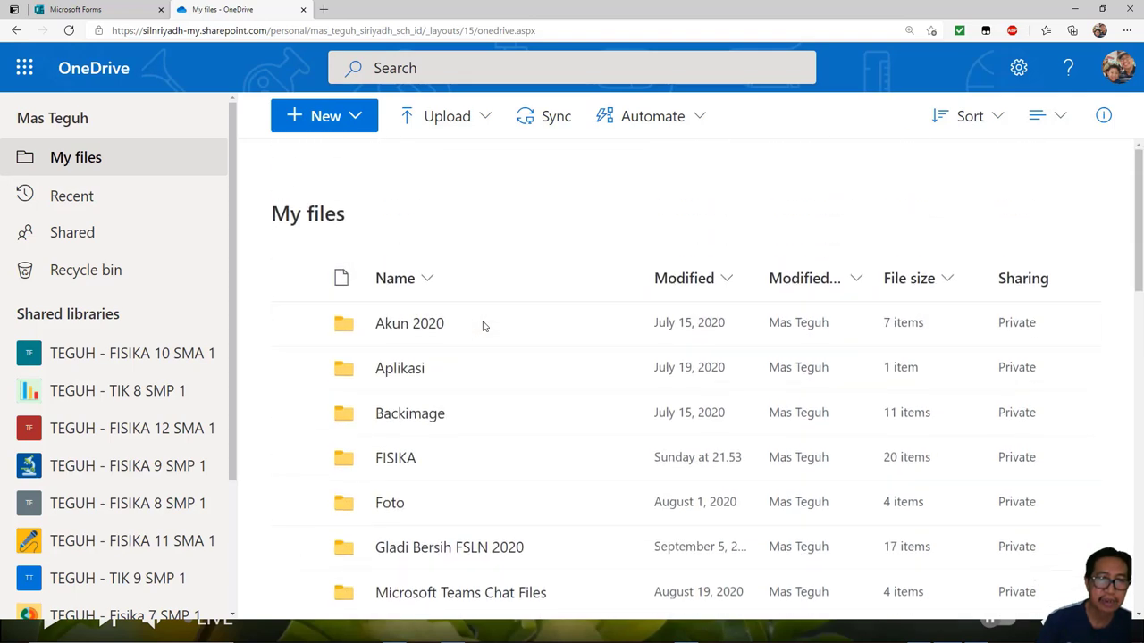
click(355, 118)
click(315, 161)
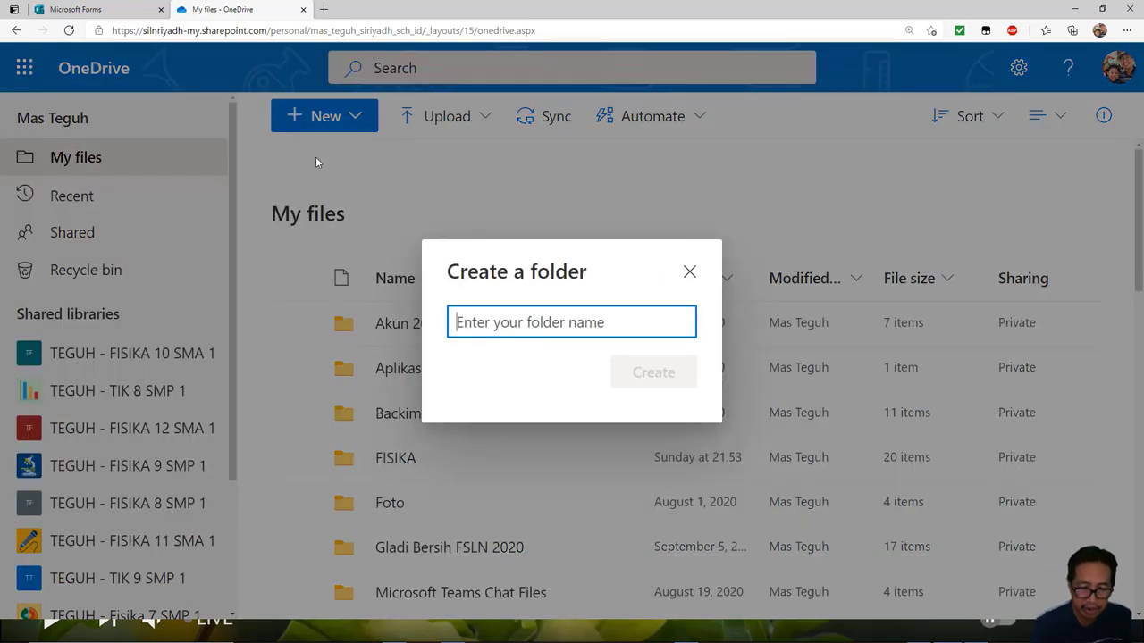
text(Power)
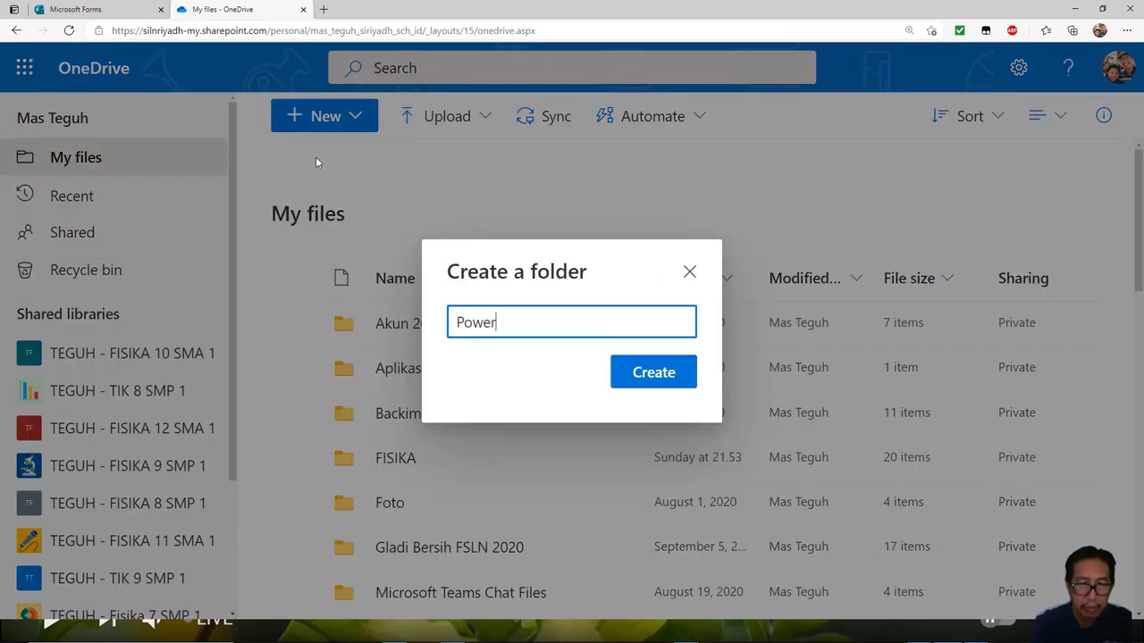
text(Automate)
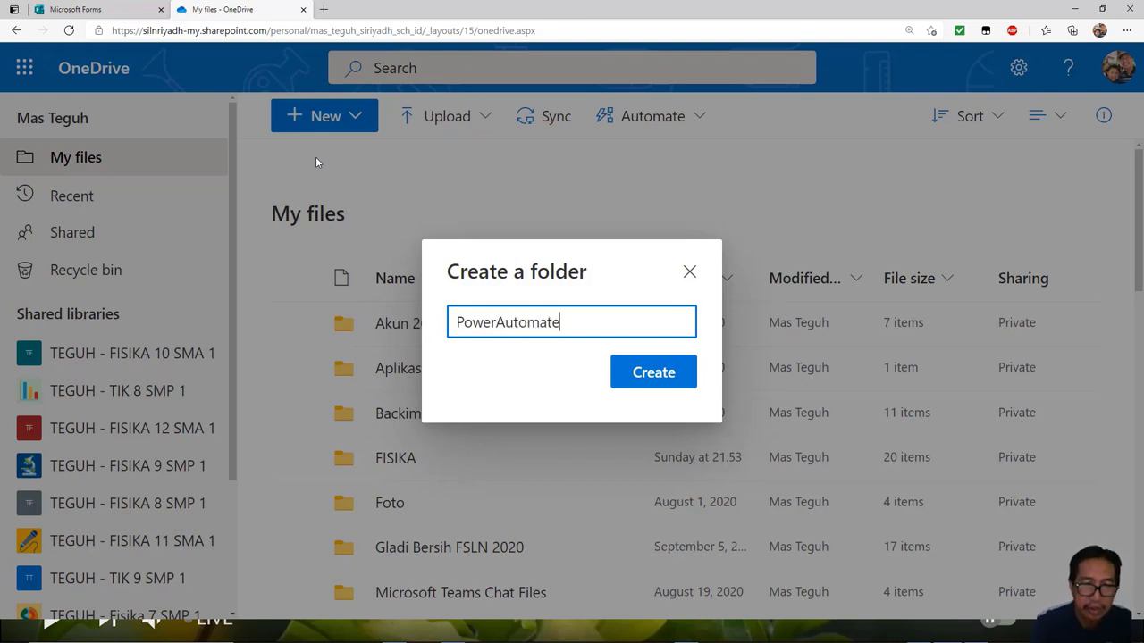
key(ctrl+a)
click(649, 372)
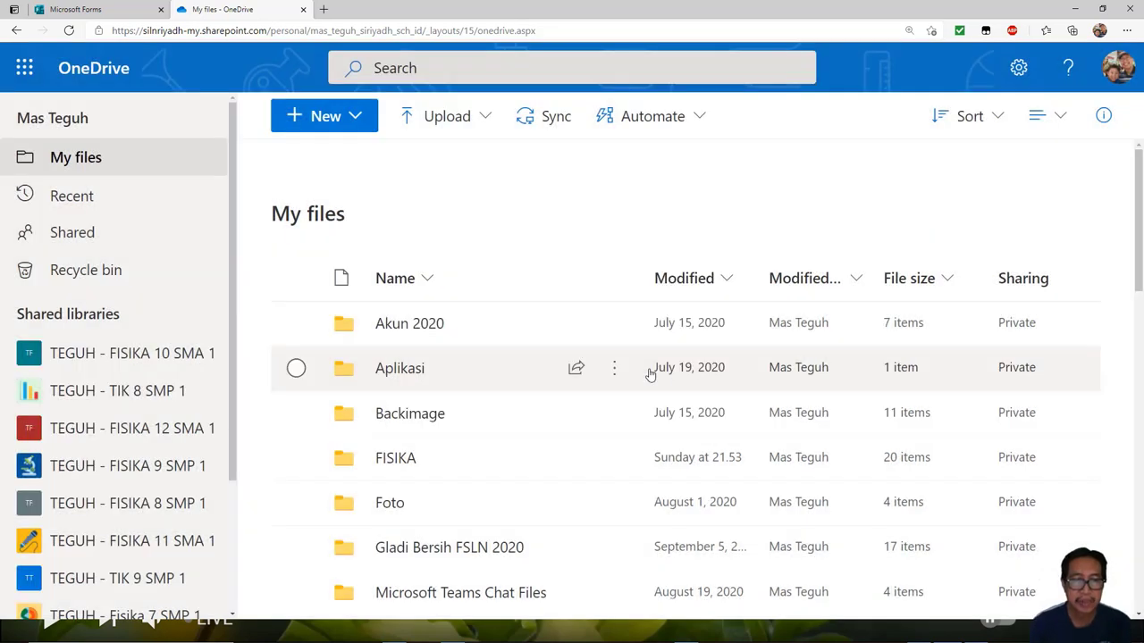
Open the PowerAutomate folder and create a new Excel workbook in it
scroll(472, 439, down, 3)
scroll(465, 444, down, 1)
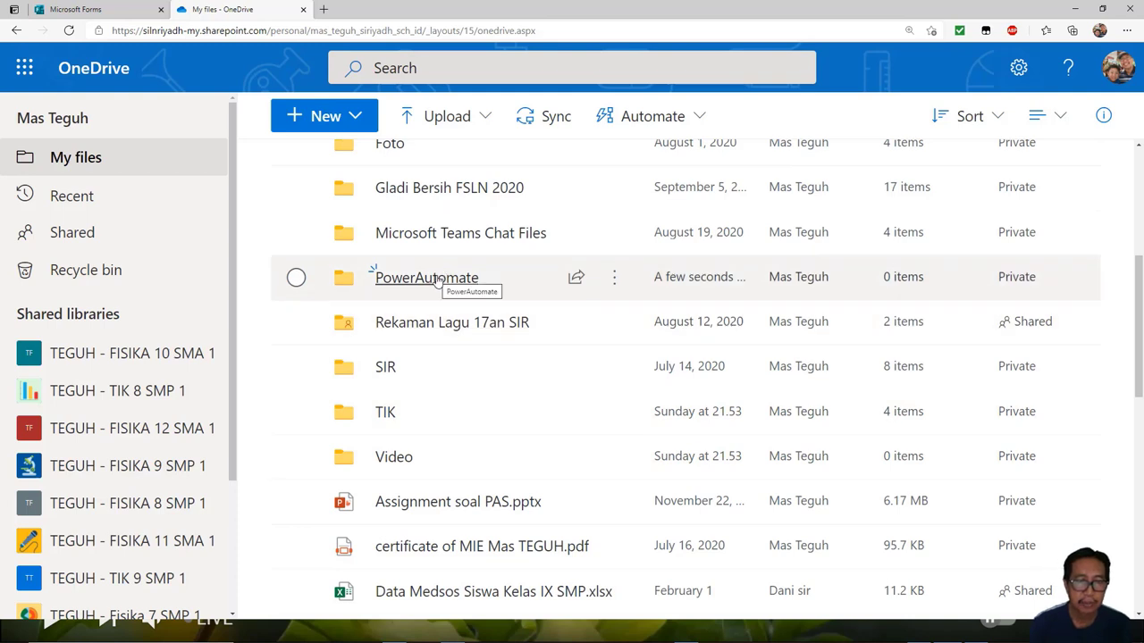
click(438, 279)
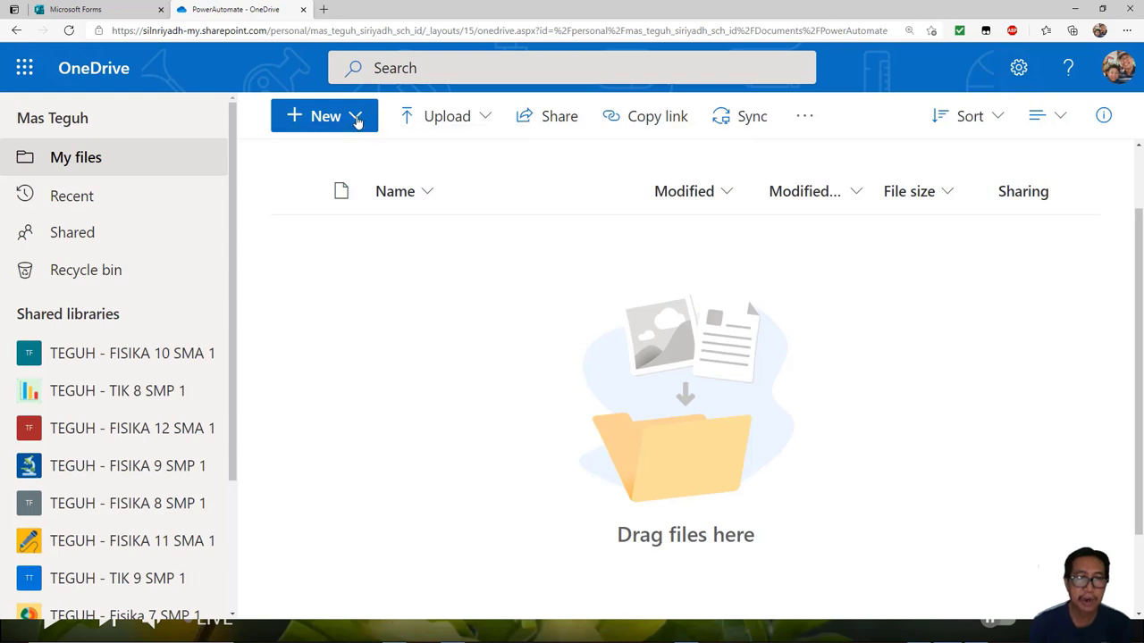
click(357, 119)
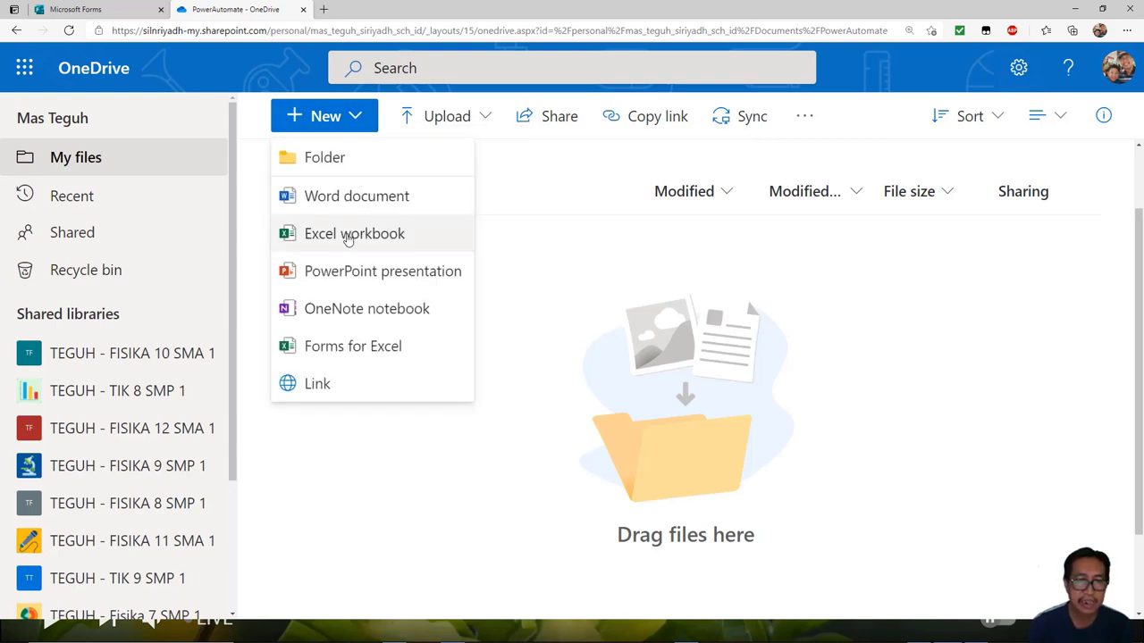
click(349, 235)
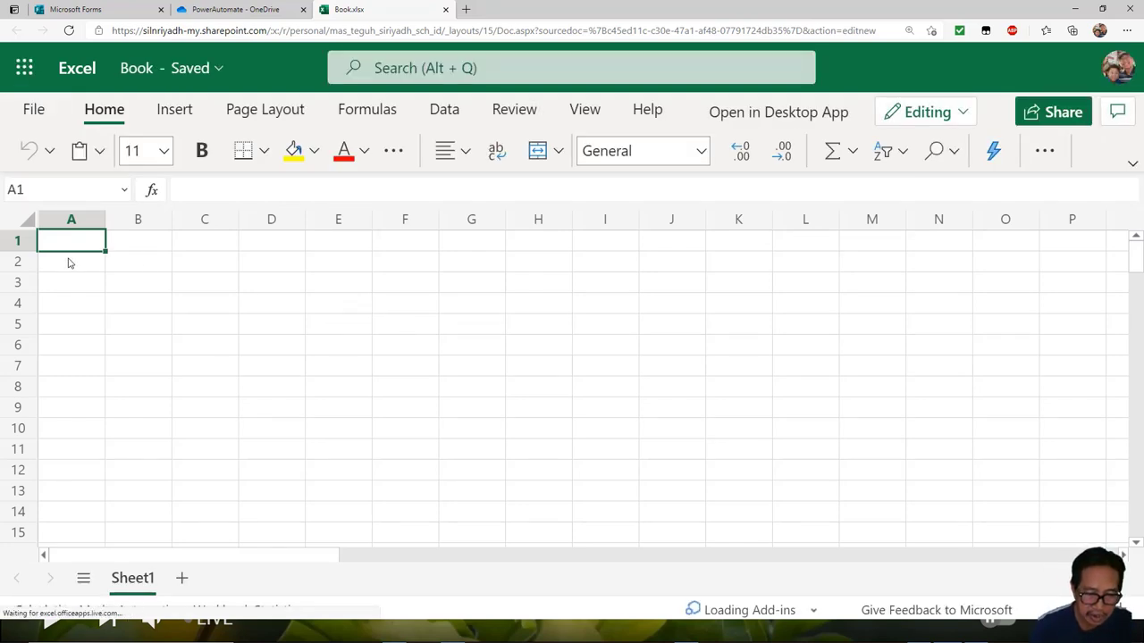
Enter the headers Nama, Email, Jawaban1, Jawaban2, Nilai1, Nilai2 and TotalNilai in cells A1 to G1
text(Nama)
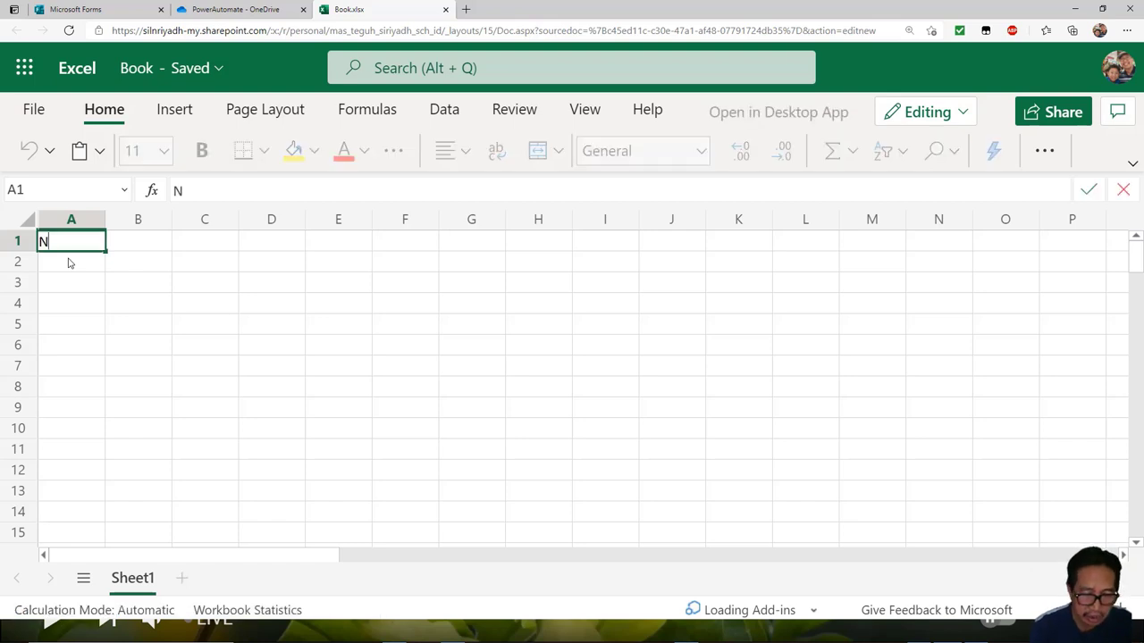
click(143, 247)
text(Email)
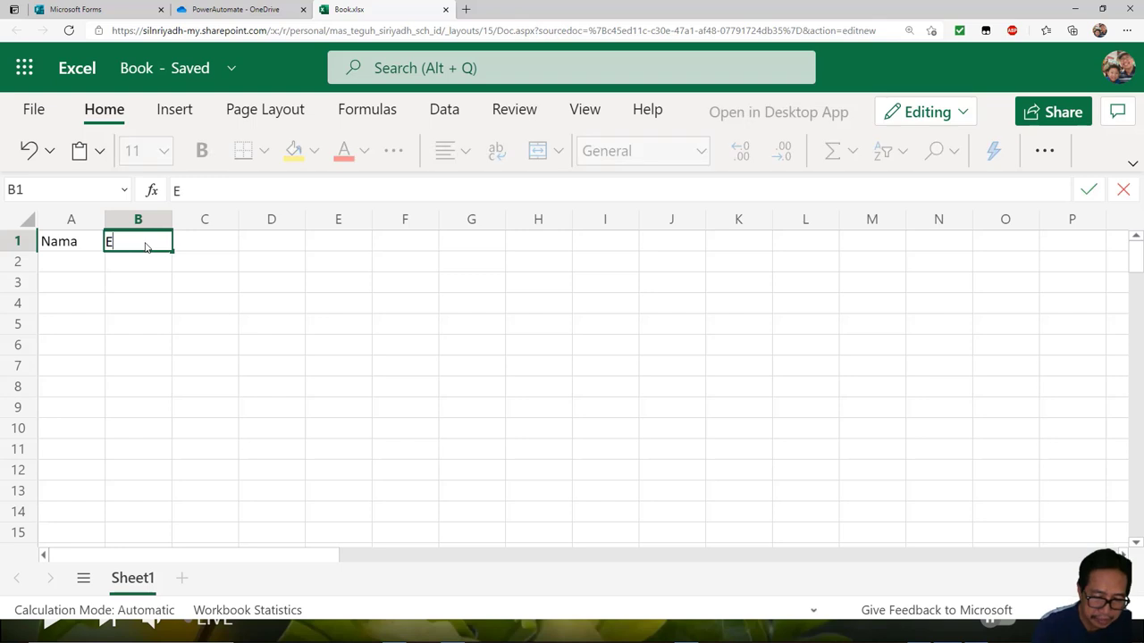
click(202, 245)
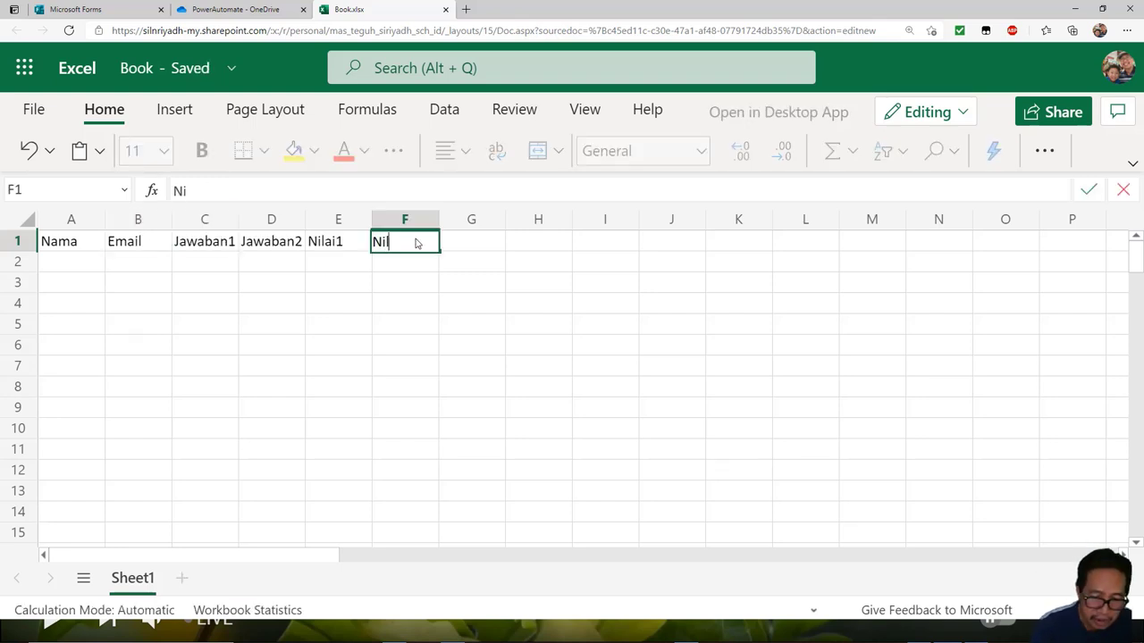
text(ai)
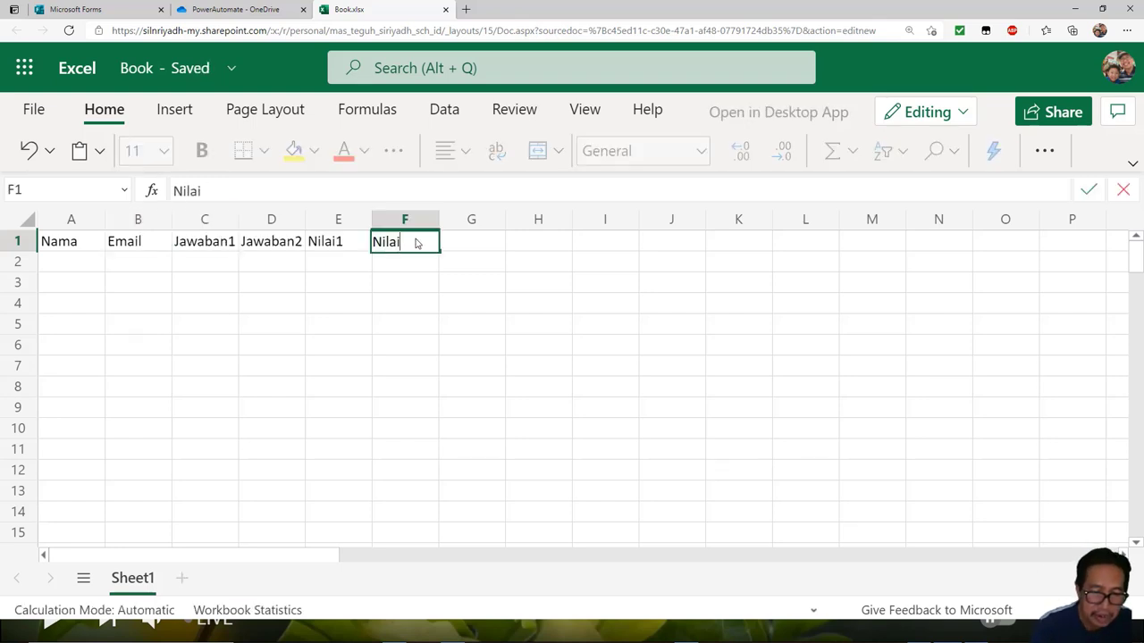
text(2)
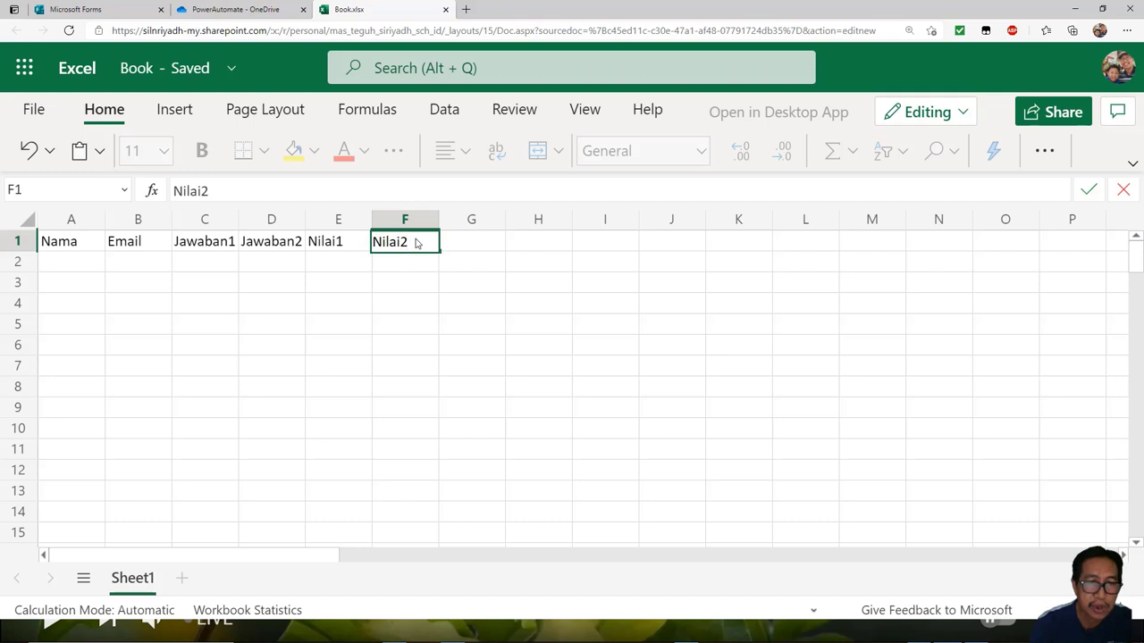
click(466, 247)
text(To)
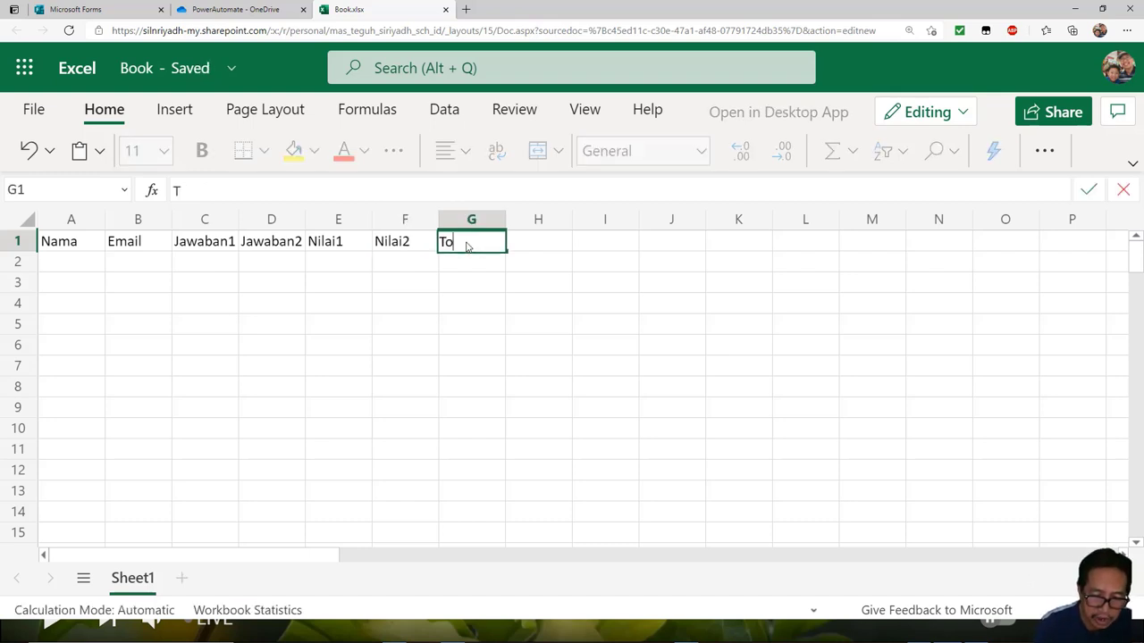
text(ytalNilai)
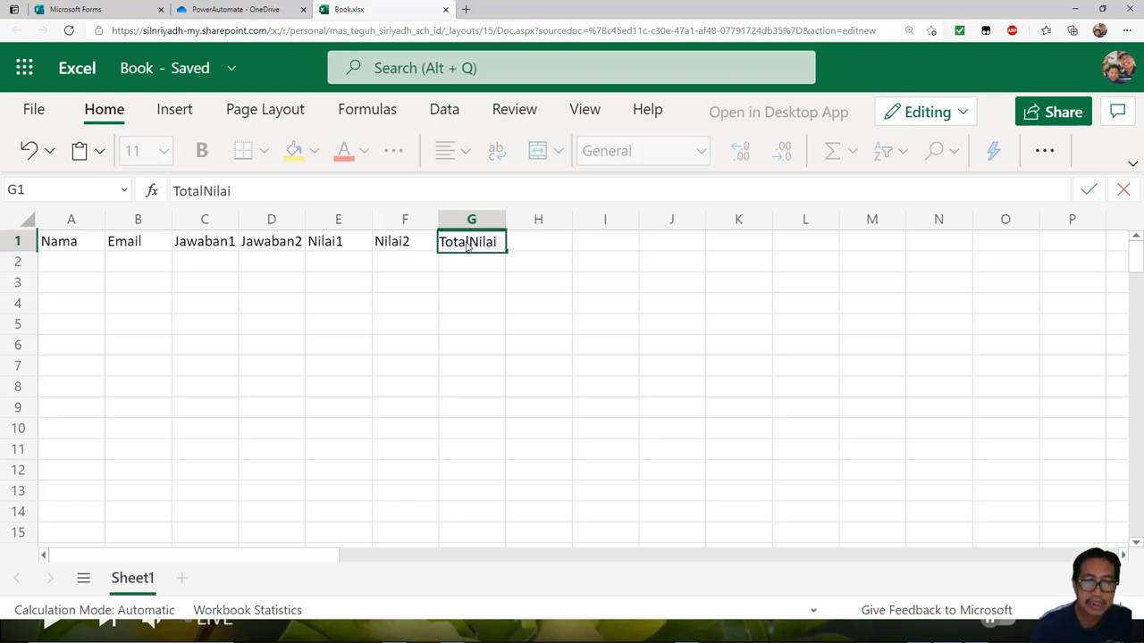
click(471, 271)
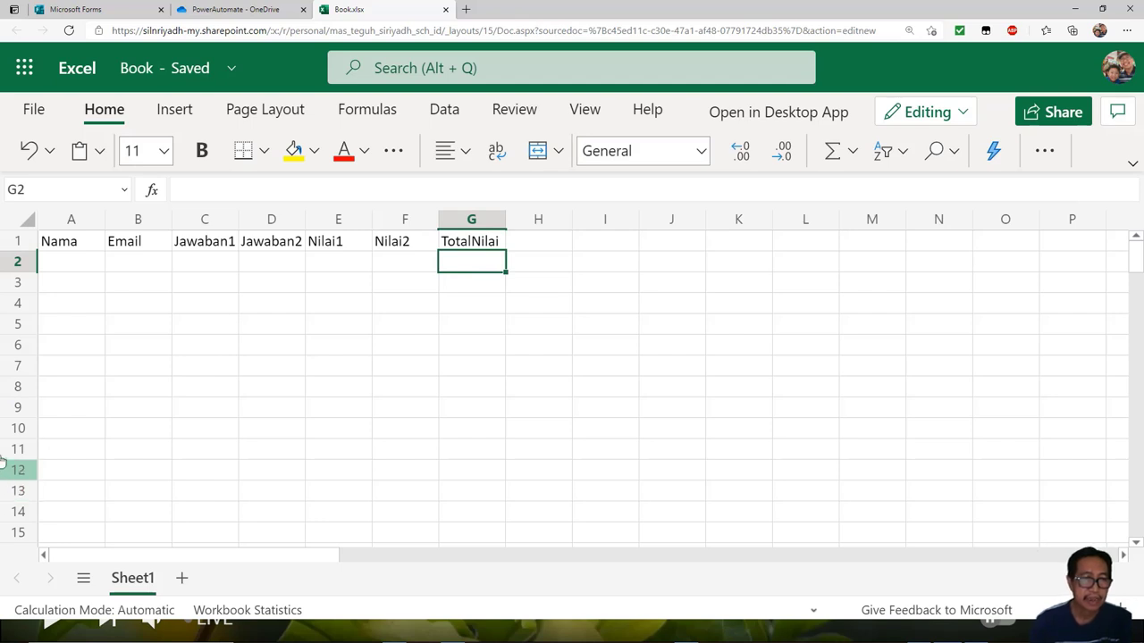
Convert the header range A1:G1 into a table that has headers
drag(56, 246, 482, 243)
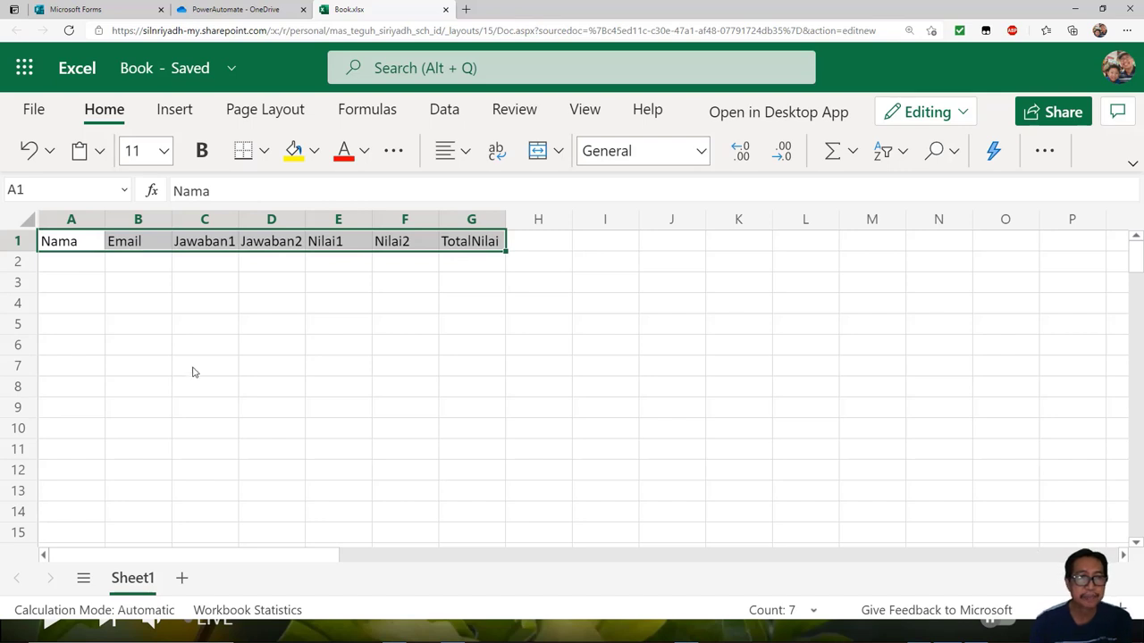
click(176, 111)
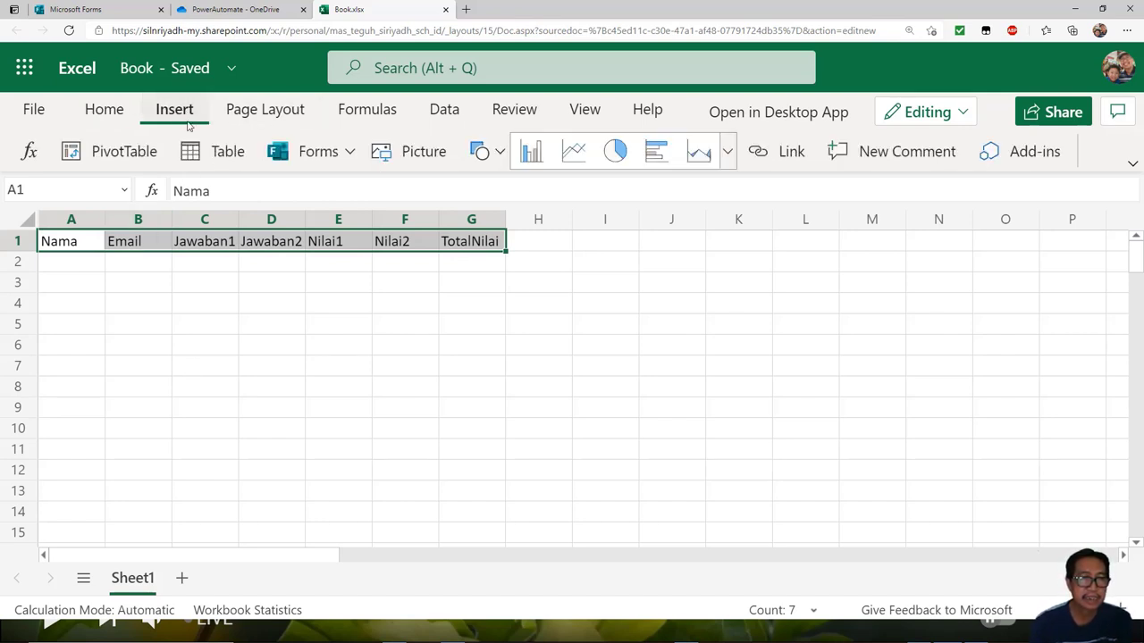
click(228, 153)
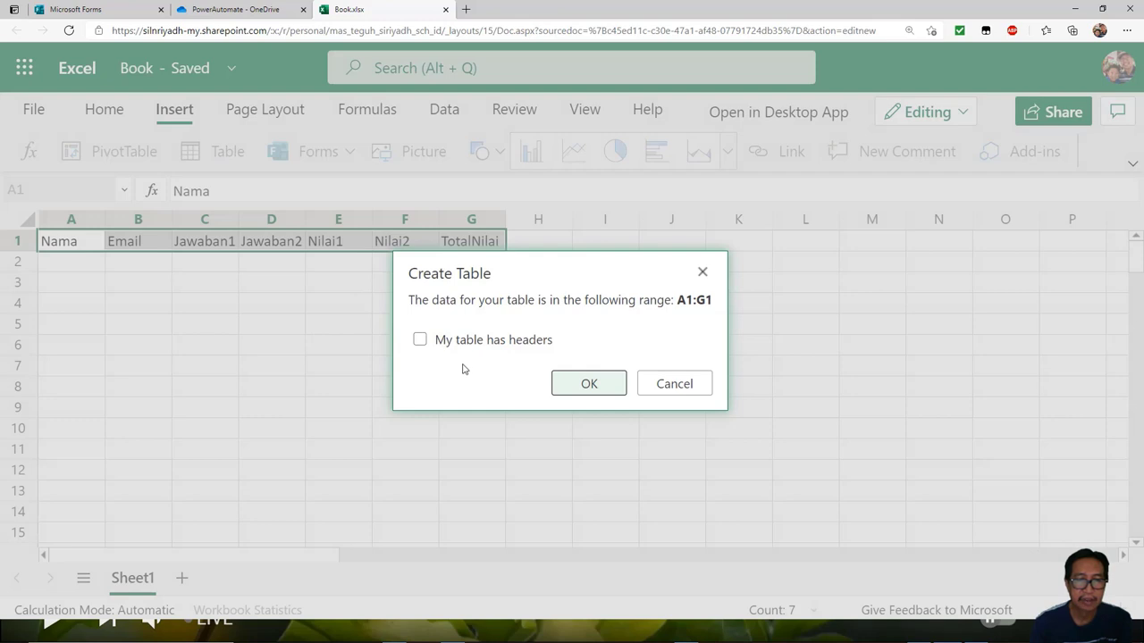
click(421, 340)
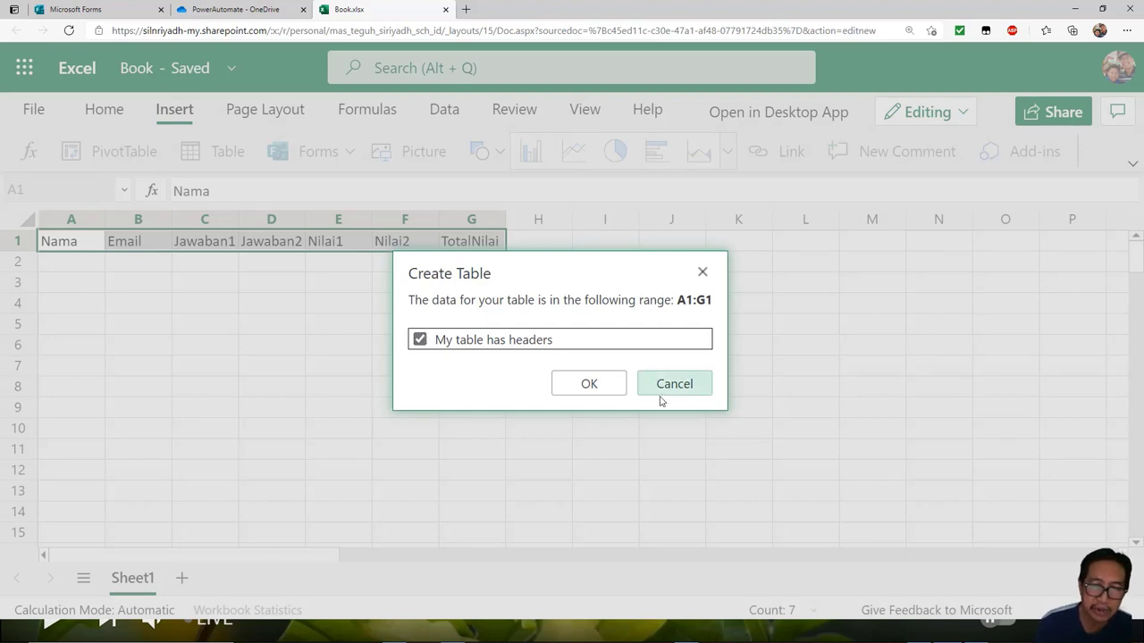
click(598, 386)
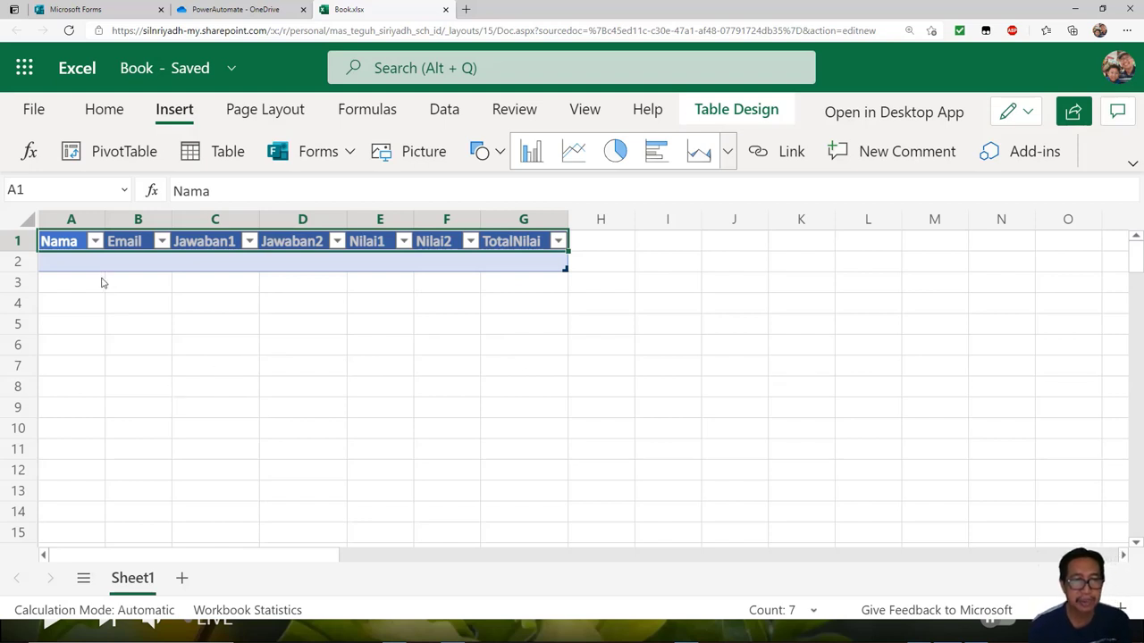
Widen the Nama and Email columns of the table, making Email the widest
click(104, 217)
click(130, 327)
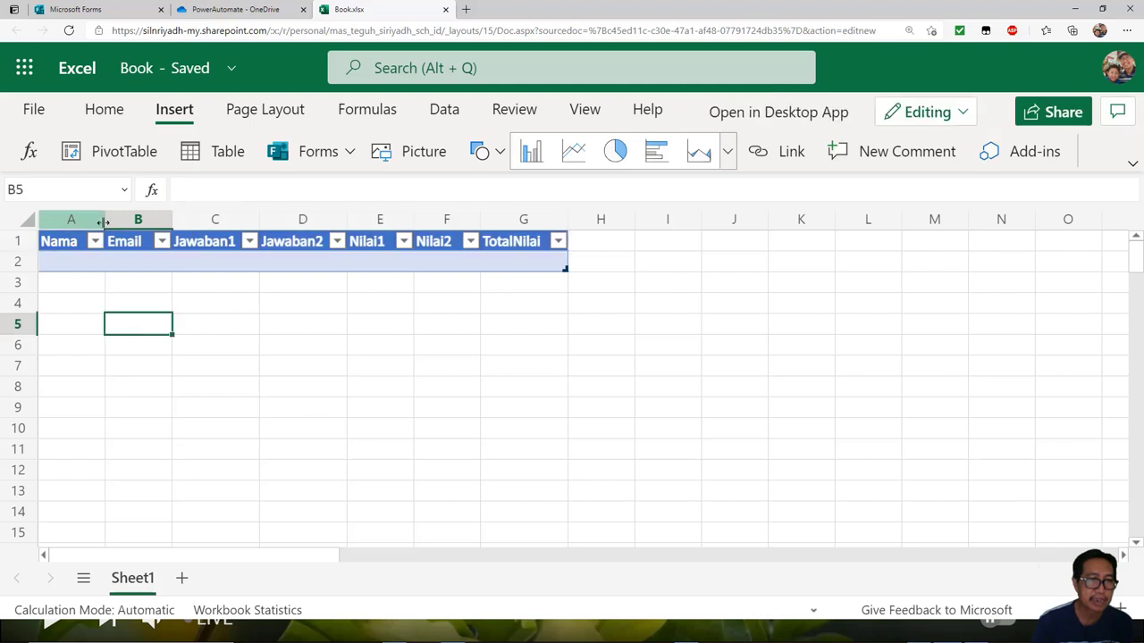
drag(103, 221, 442, 221)
click(558, 371)
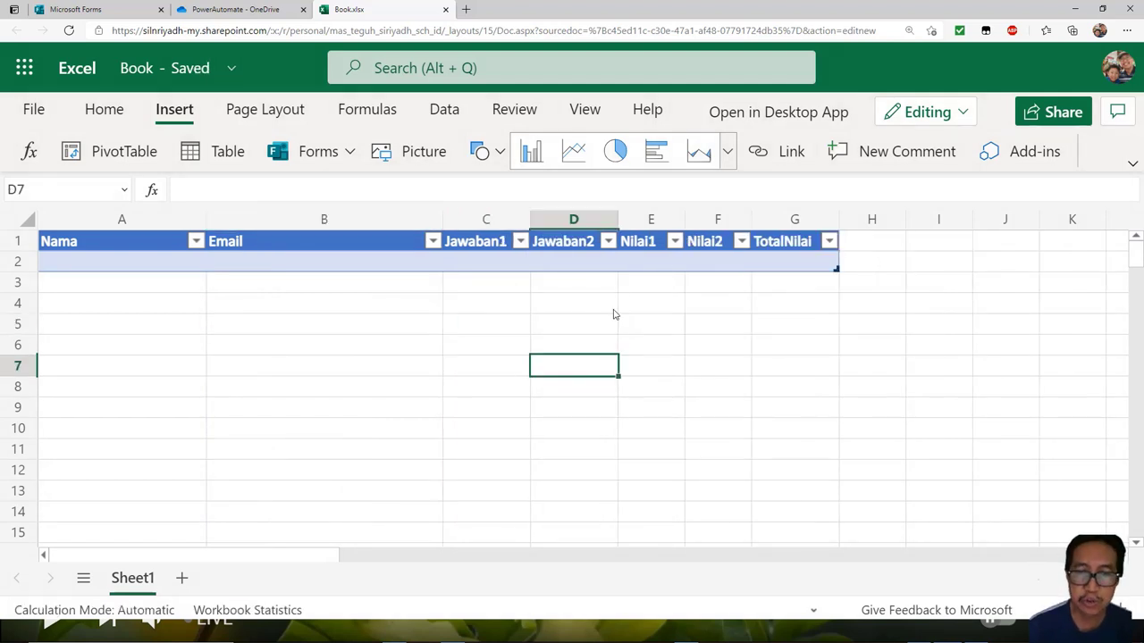
Enter the formula =IF(C2="Riyadh";50;0) in cell E2 of the Nilai1 column
click(650, 263)
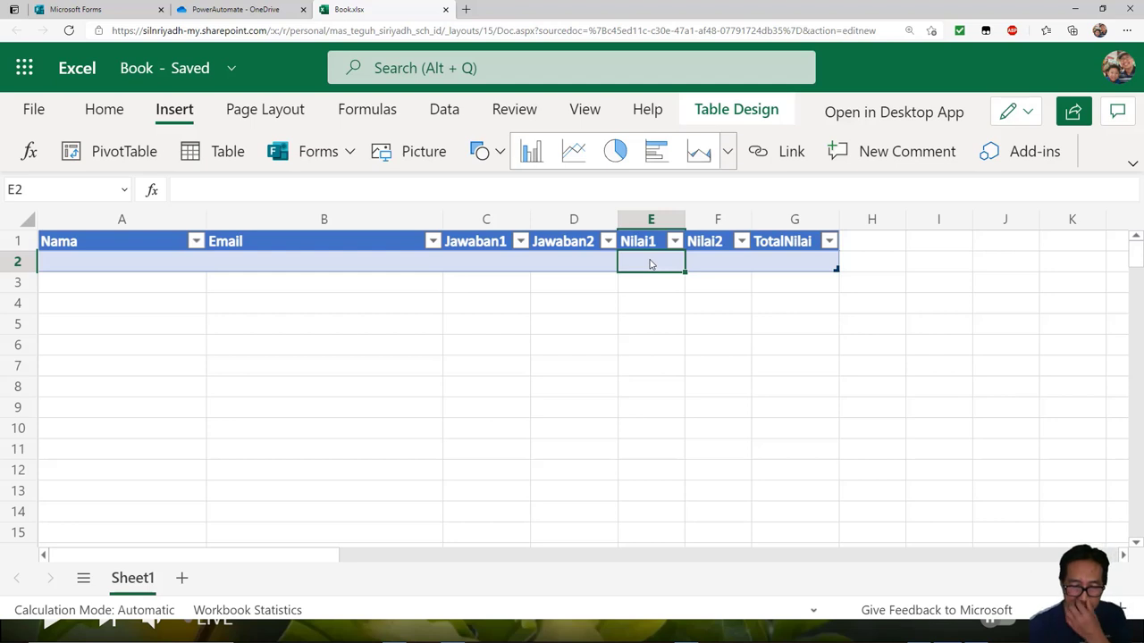
text(=)
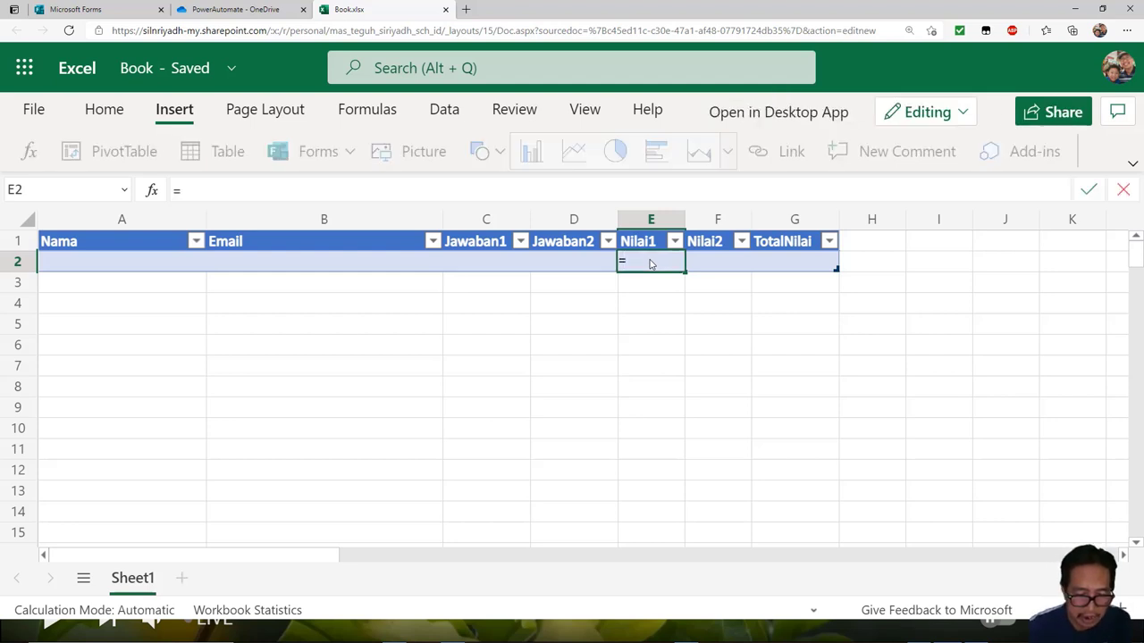
text(IF)
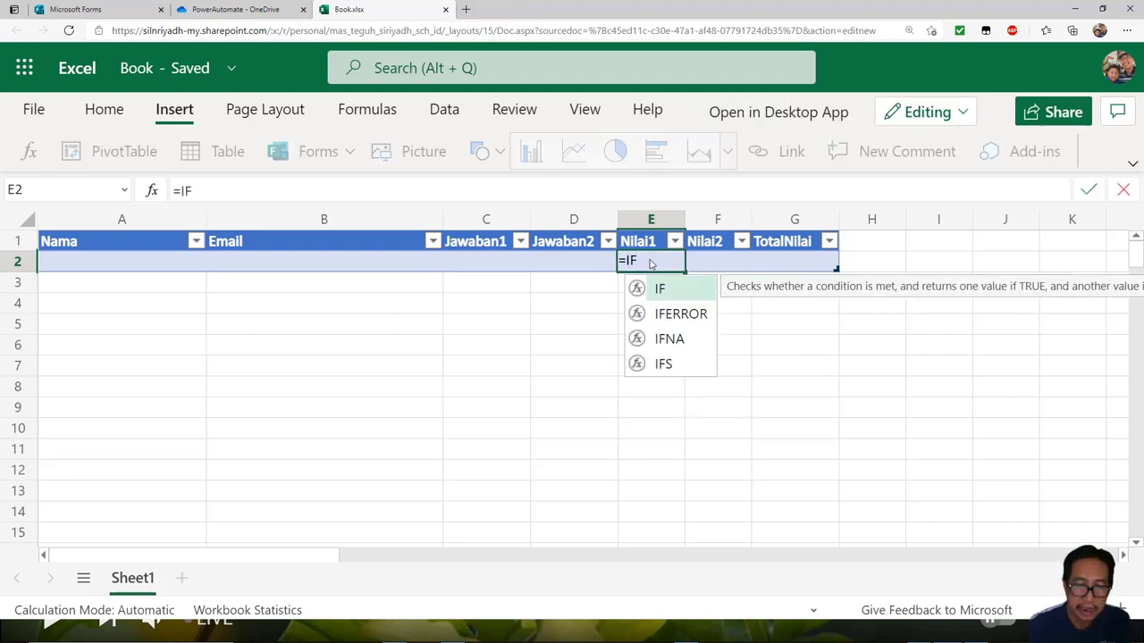
text(()
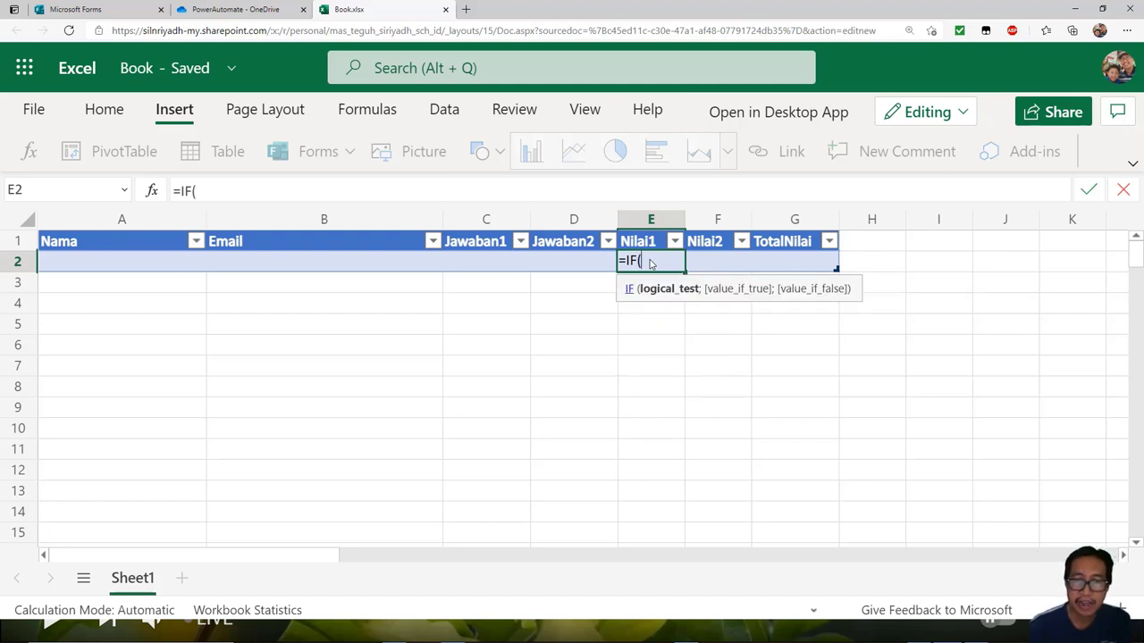
click(471, 265)
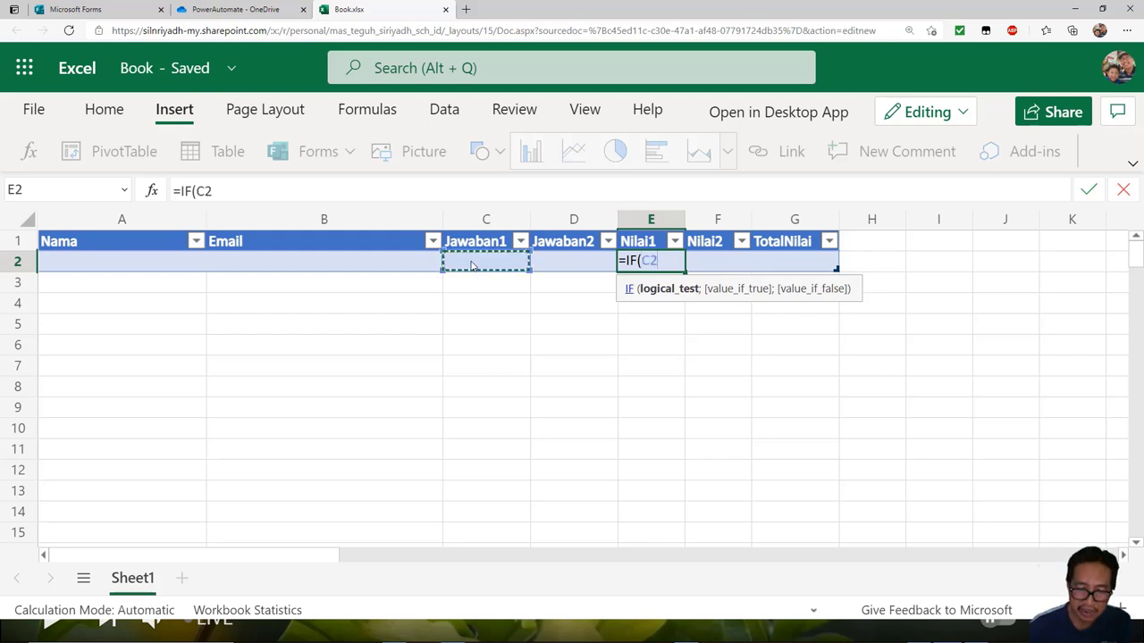
text(=)
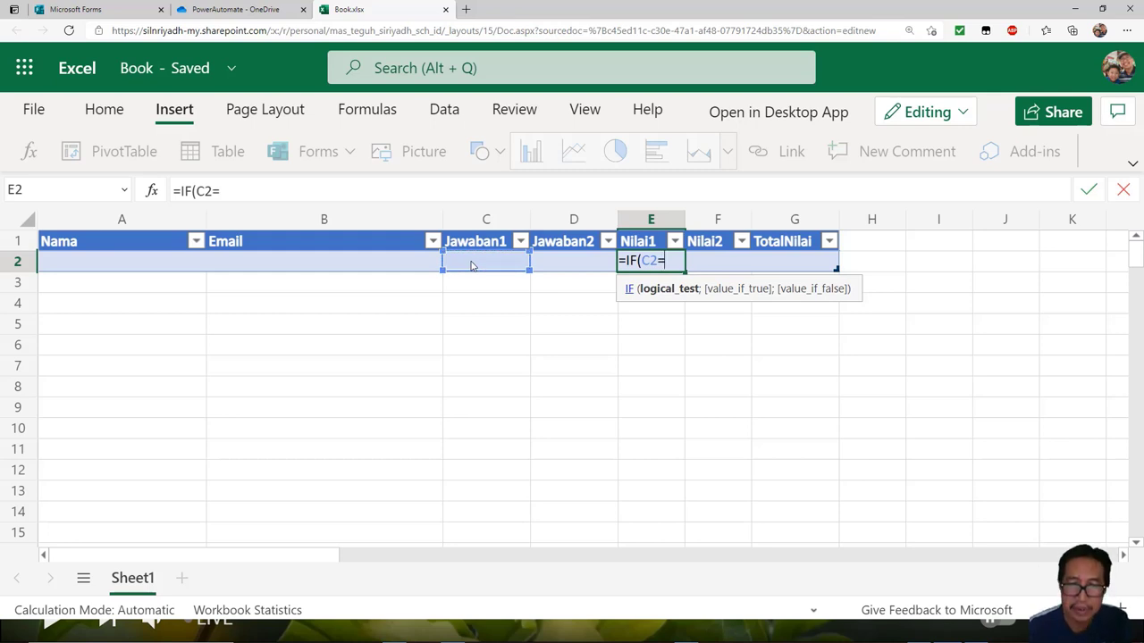
text("Riy)
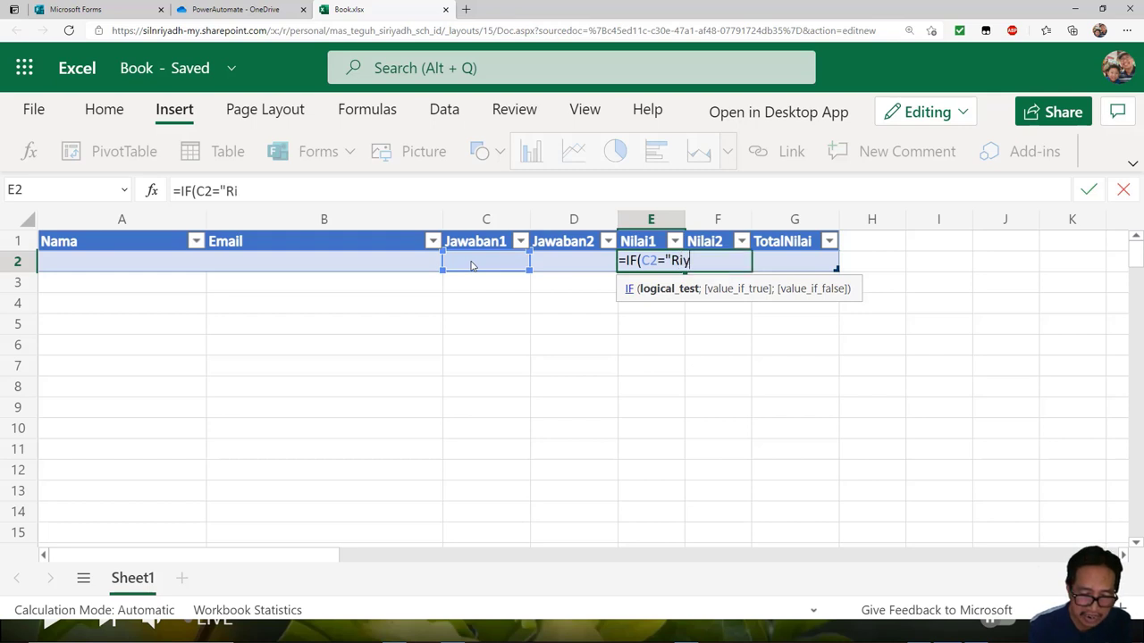
text(adh",)
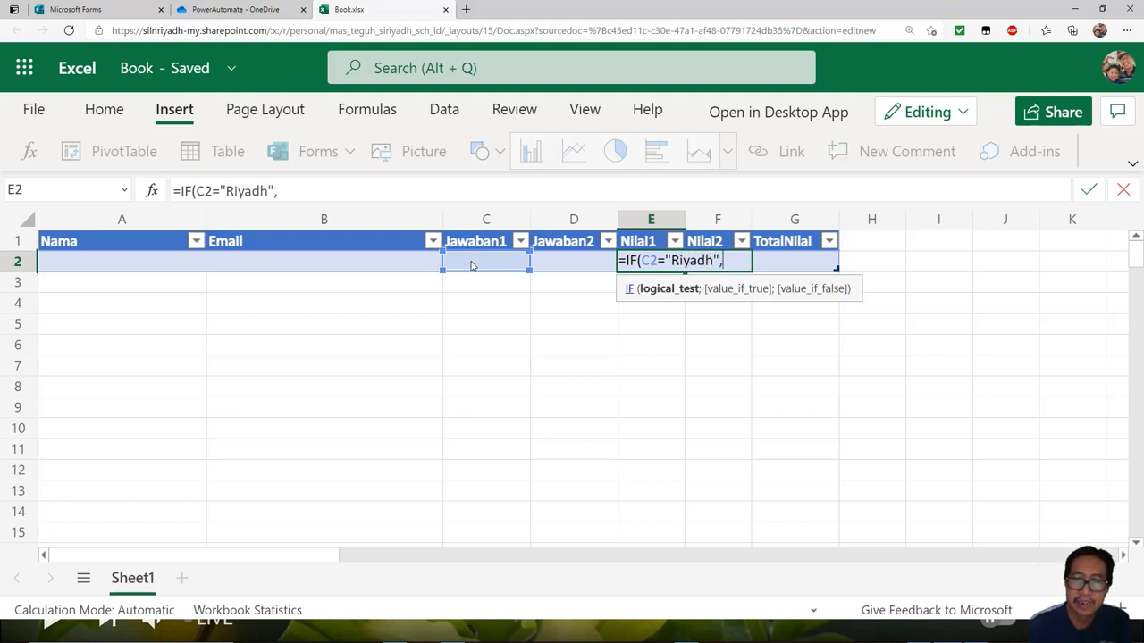
key(BackSpace)
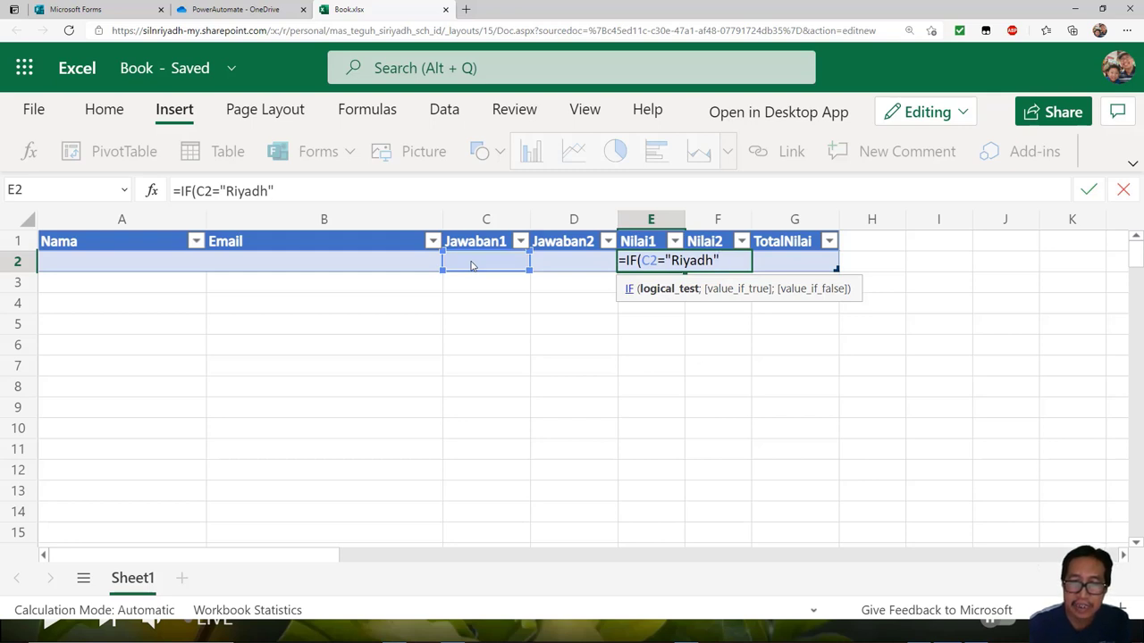
text(;)
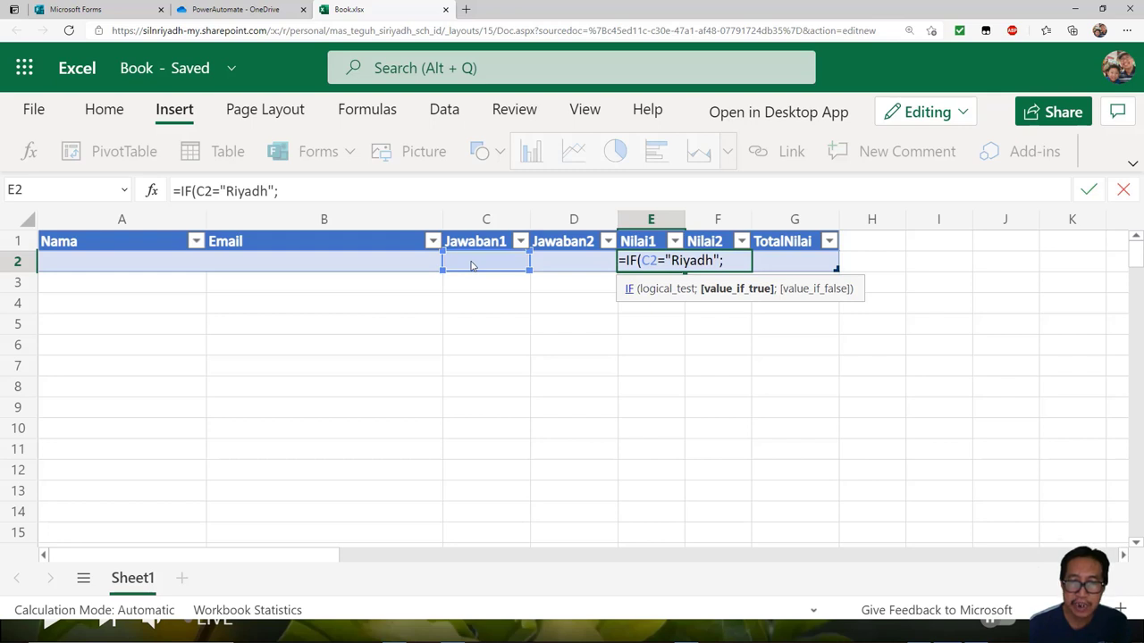
text(50)
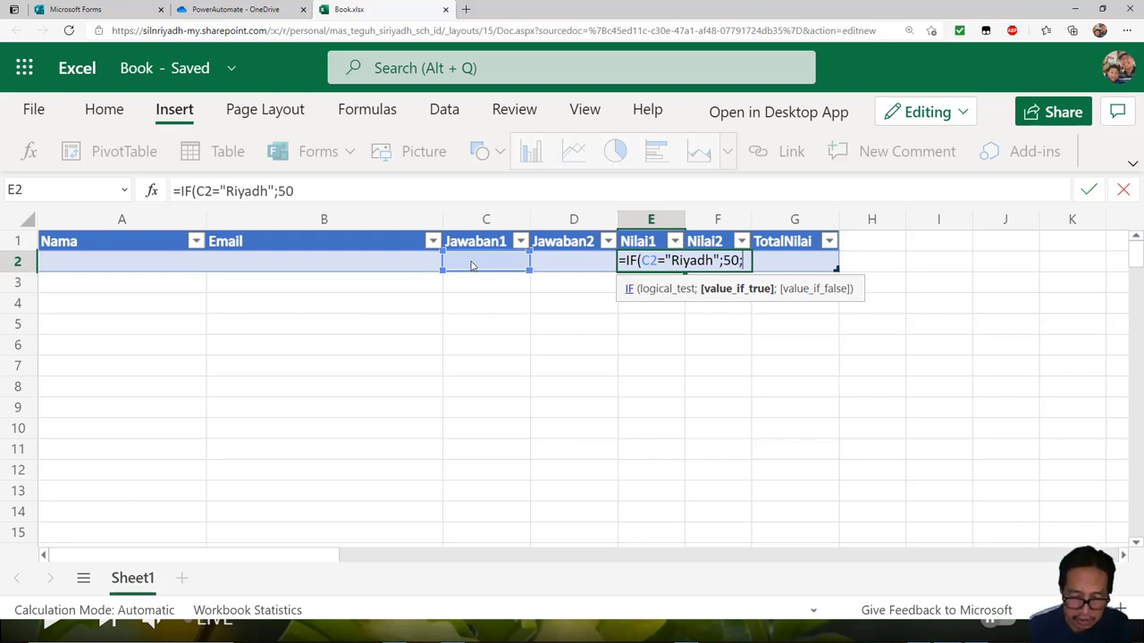
text(;0)
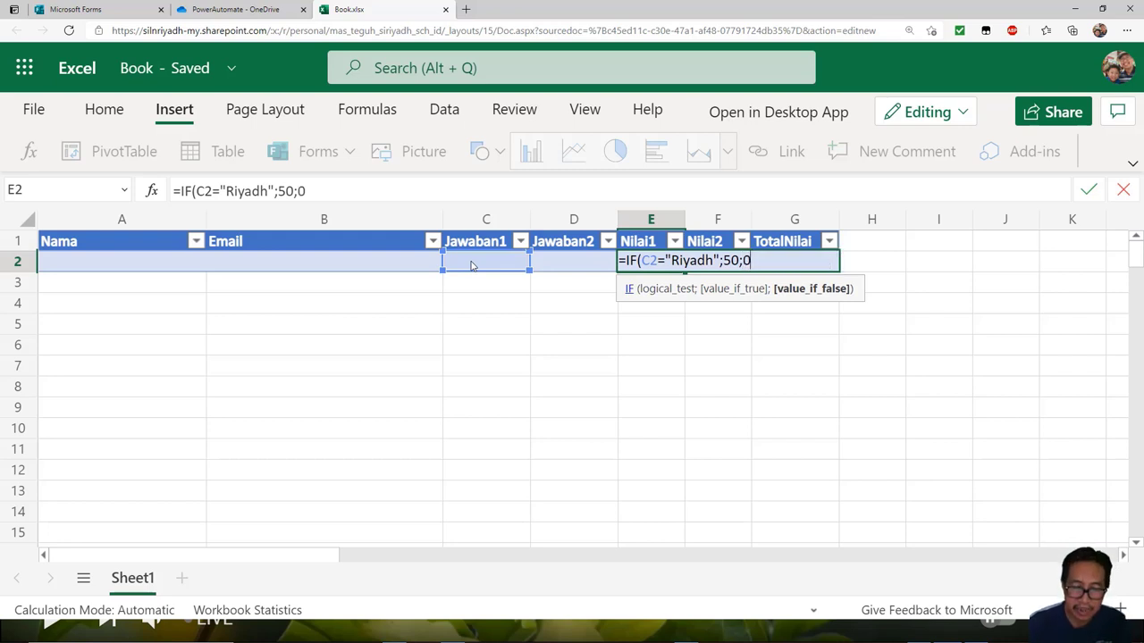
text())
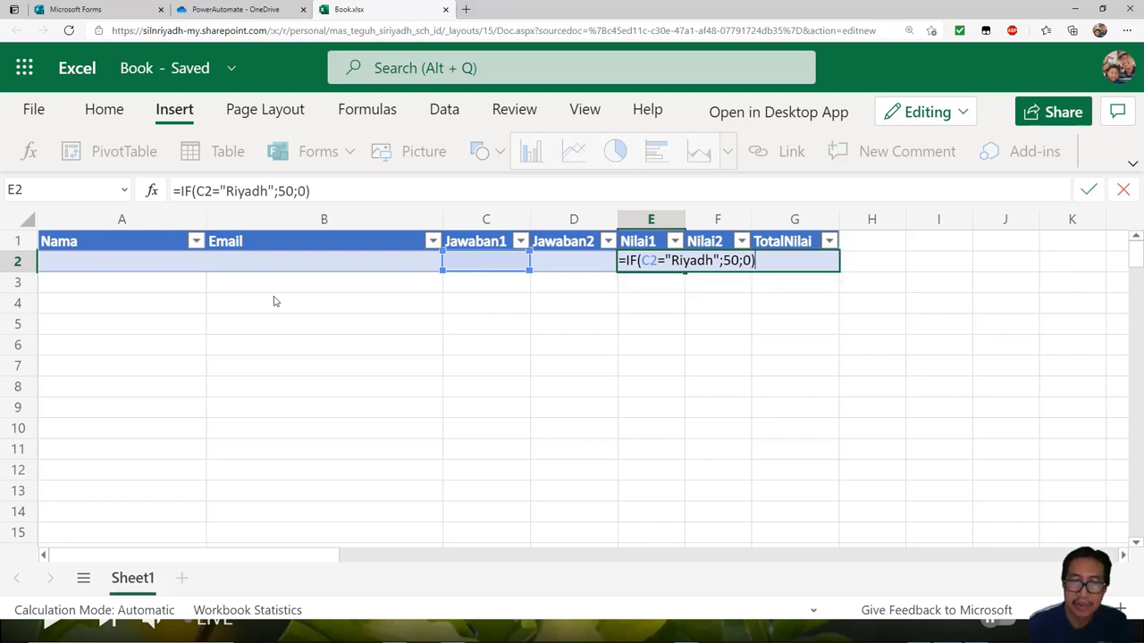
key(Return)
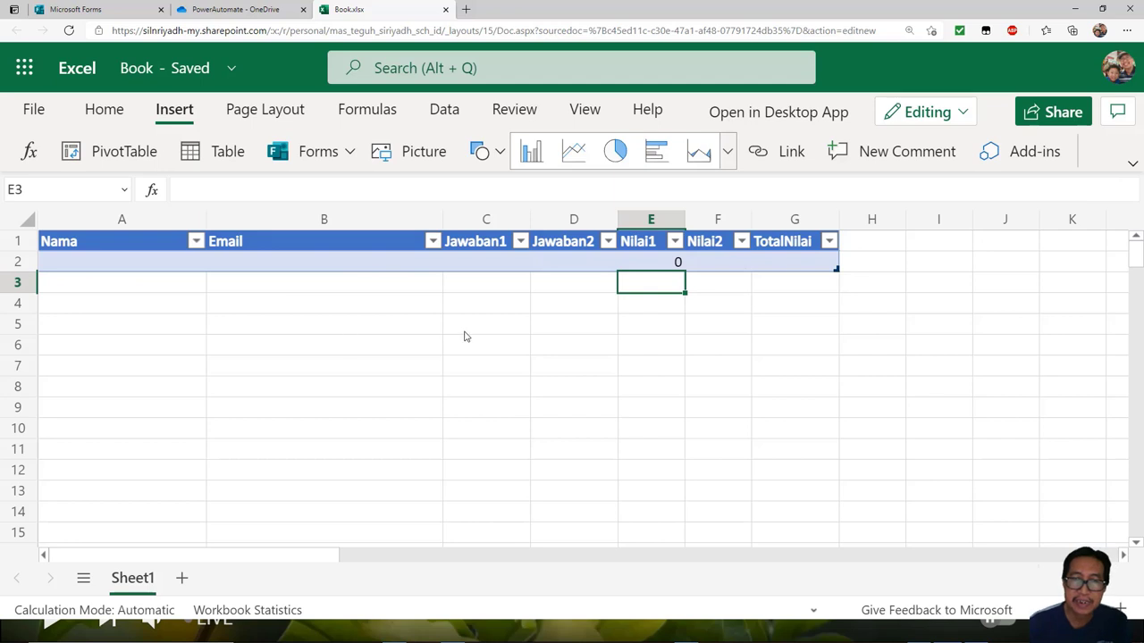
Center the contents of cell E2 horizontally
click(649, 266)
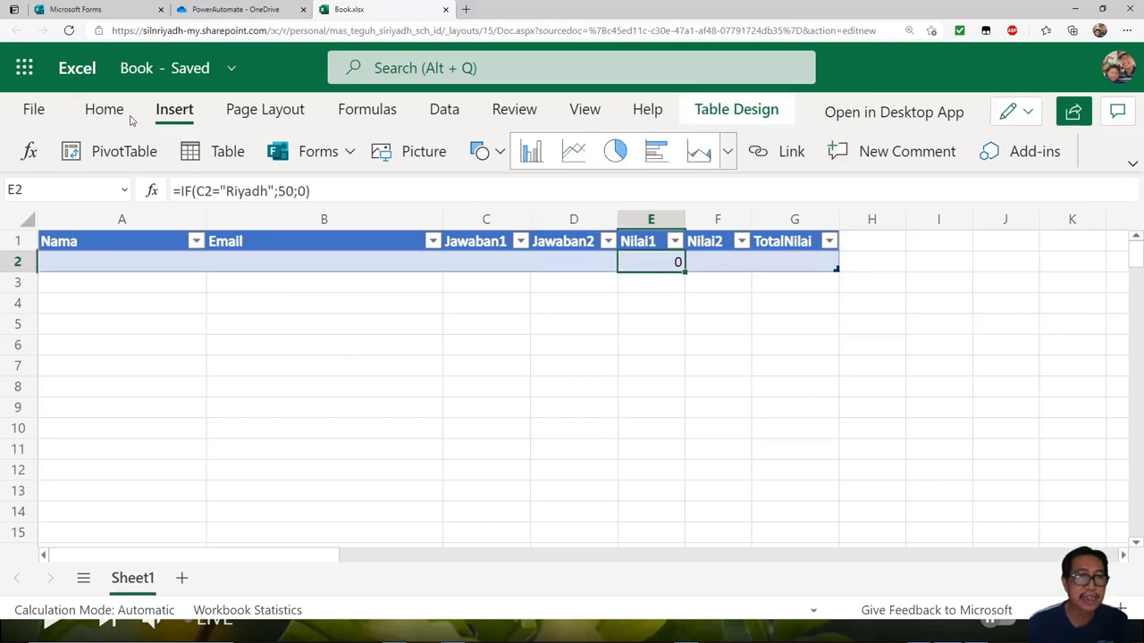
click(103, 109)
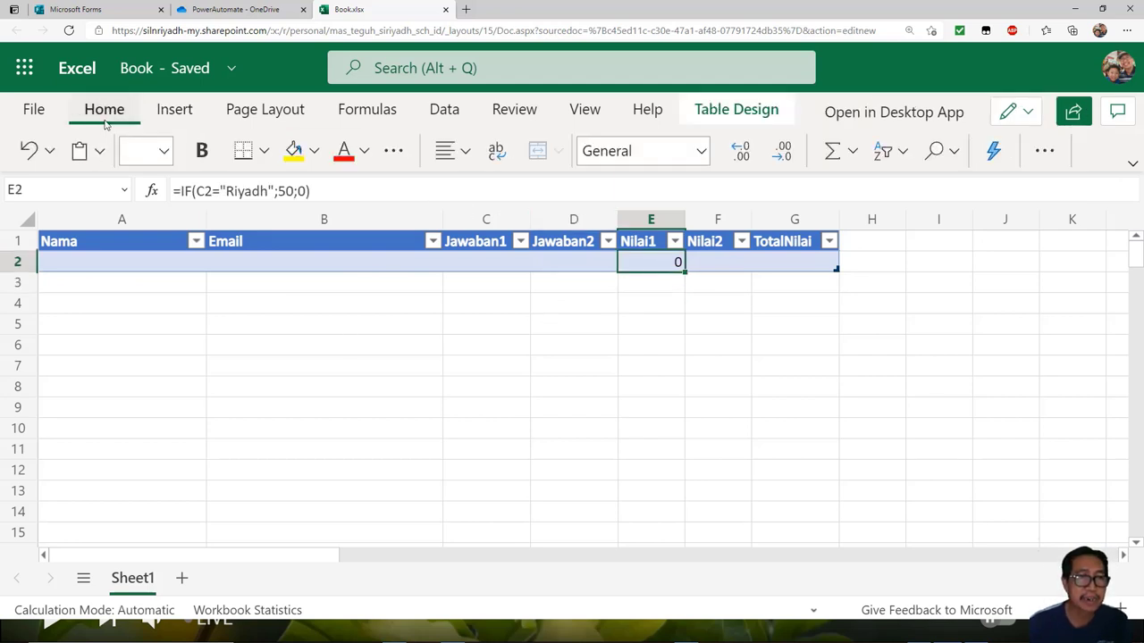
click(464, 153)
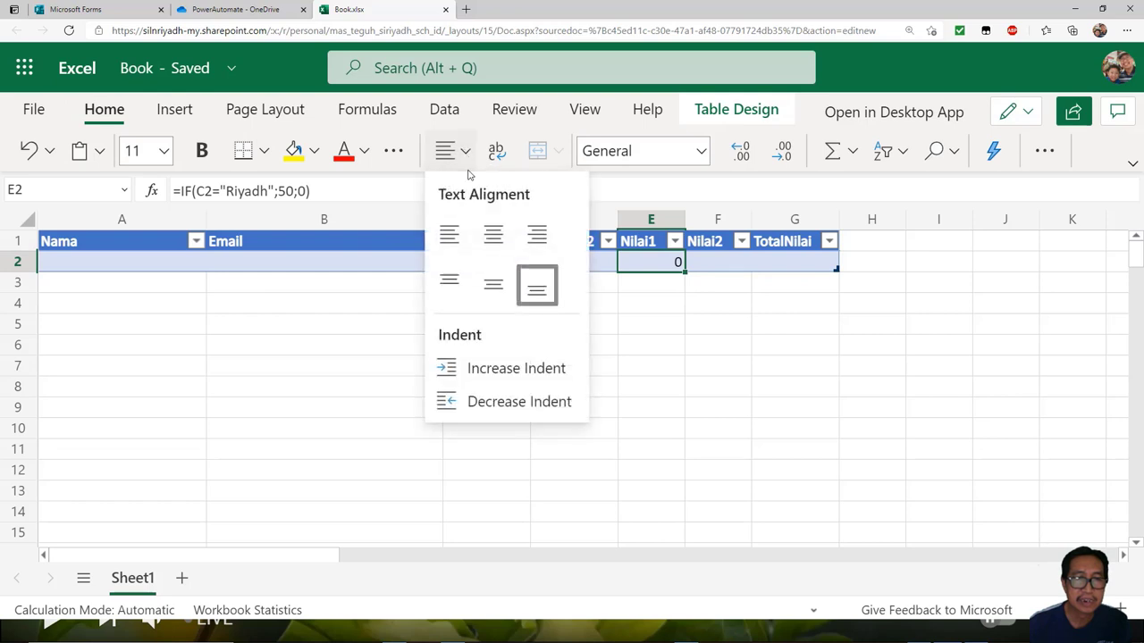
click(494, 234)
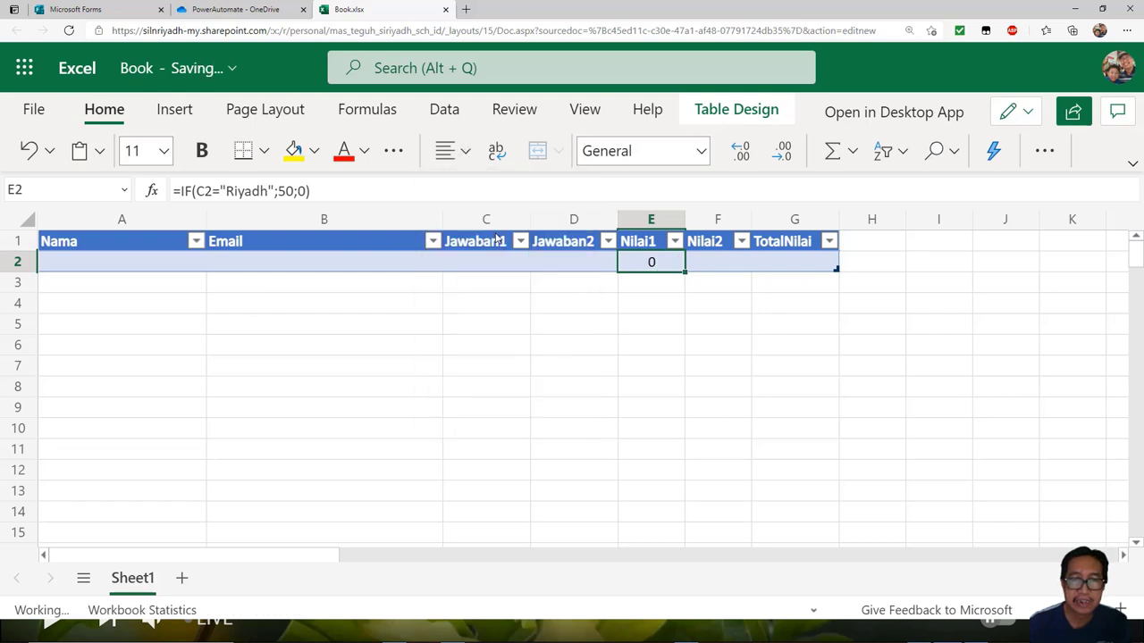
Copy the exact formula text from cell E2 into cell F2 of the Nilai2 column, keeping the C2 reference
click(712, 260)
click(664, 261)
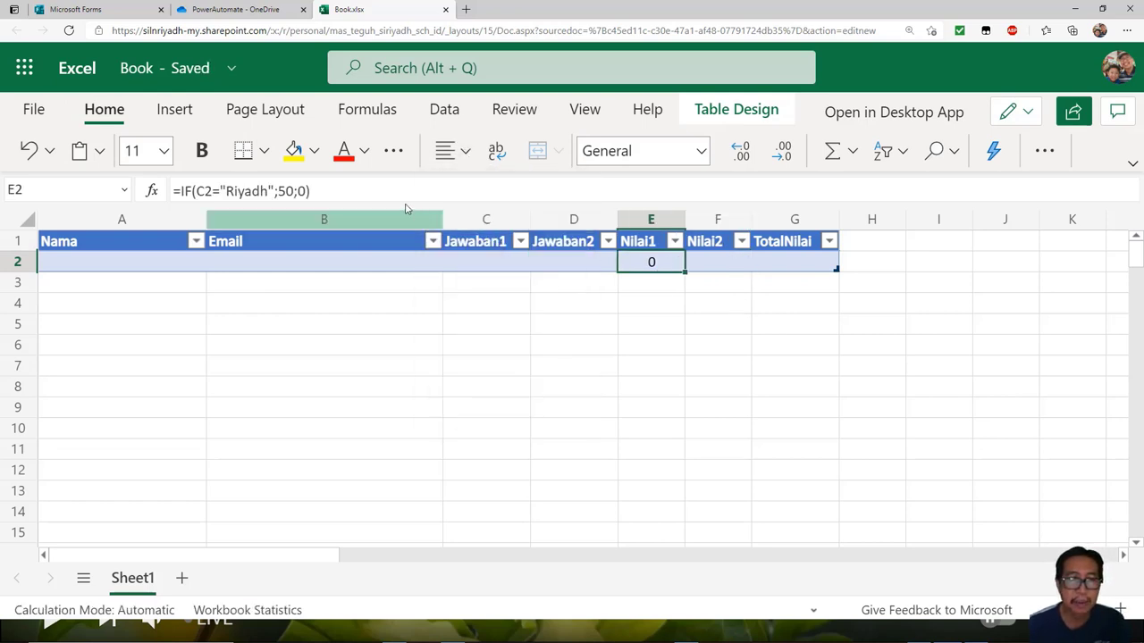
drag(328, 191, 136, 177)
key(ctrl+c)
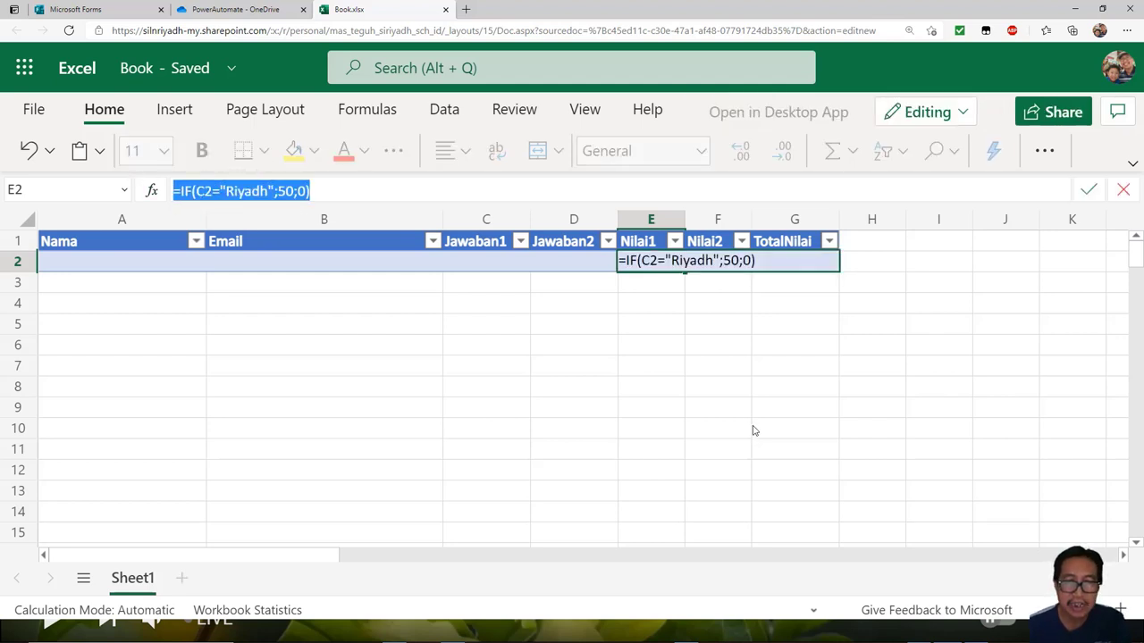
key(Return)
click(708, 260)
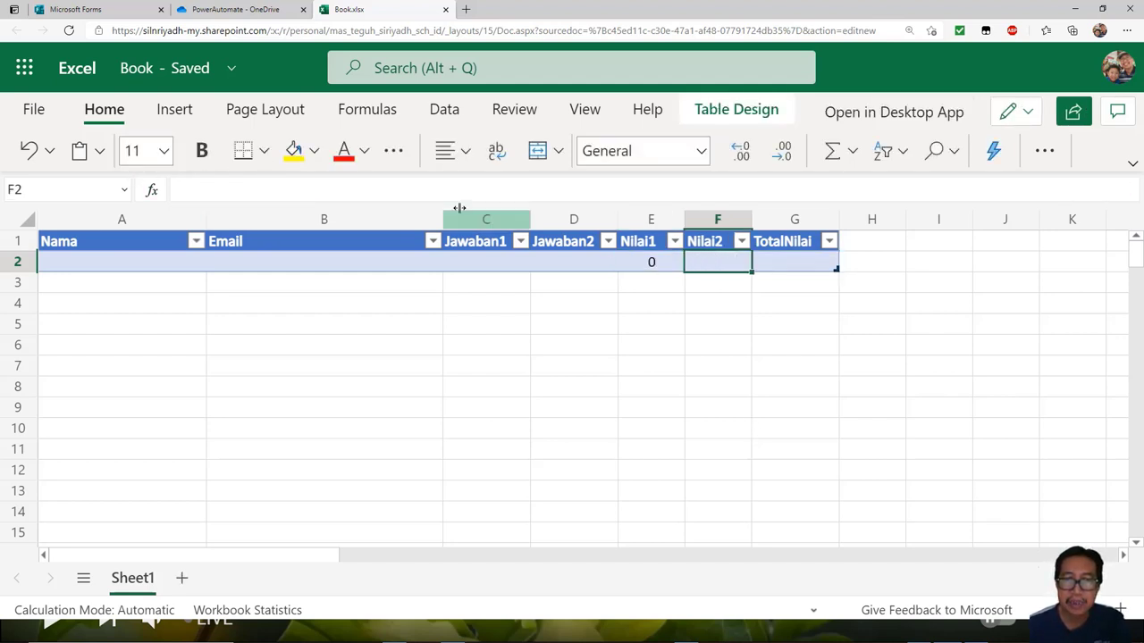
click(293, 185)
key(ctrl+v)
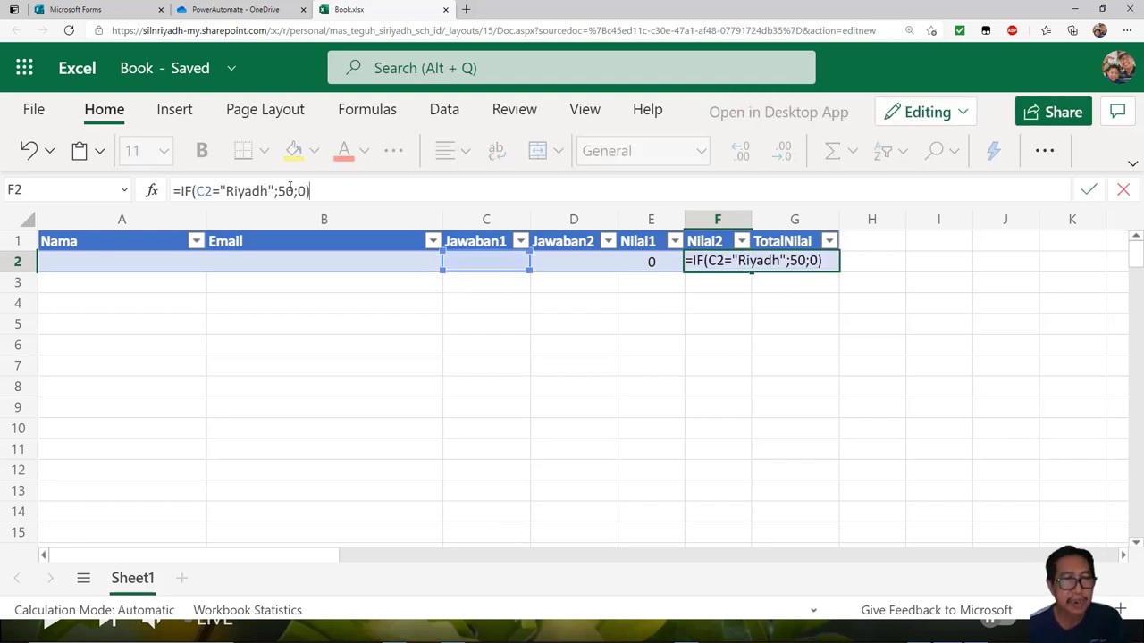
Change the condition of the F2 formula so it reads =IF(D2=30;50;0)
click(205, 190)
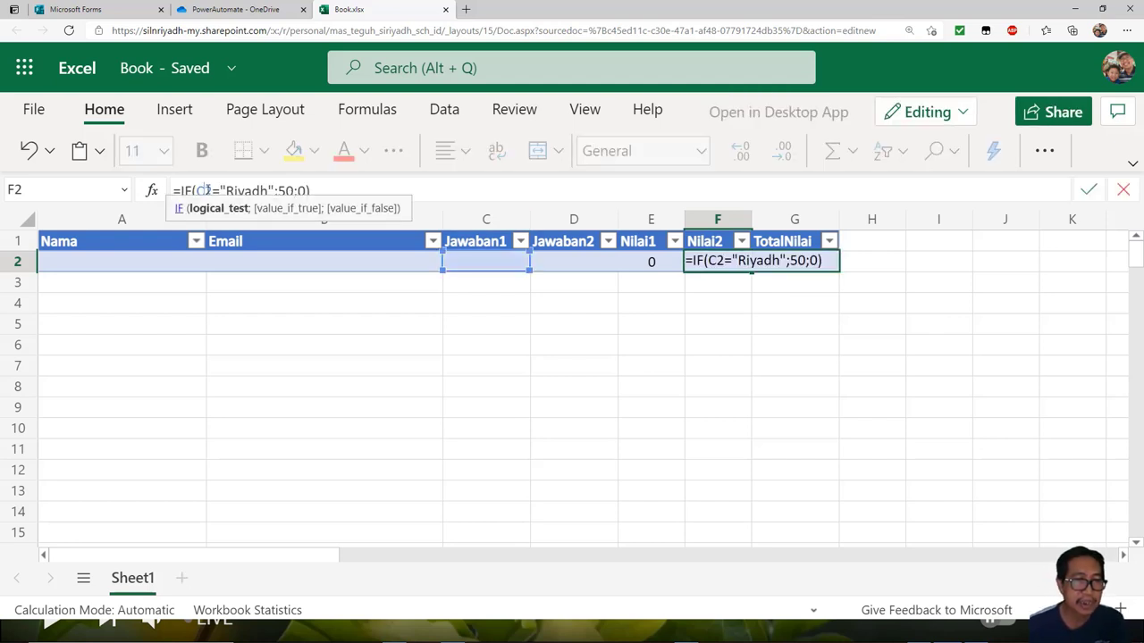
key(BackSpace)
text(D)
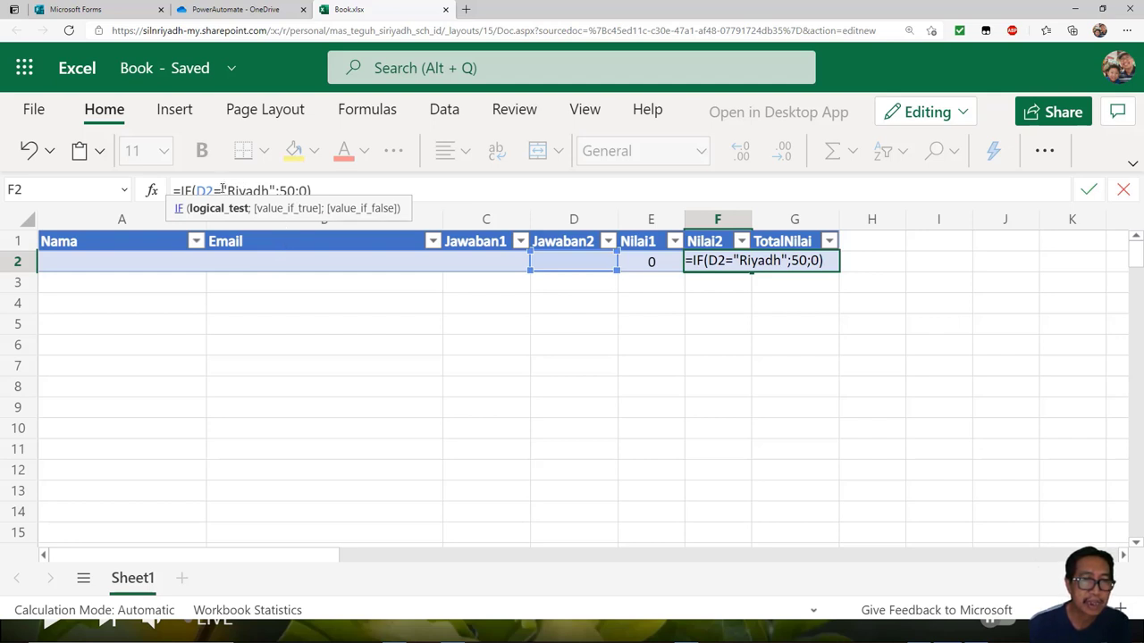
drag(221, 189, 254, 190)
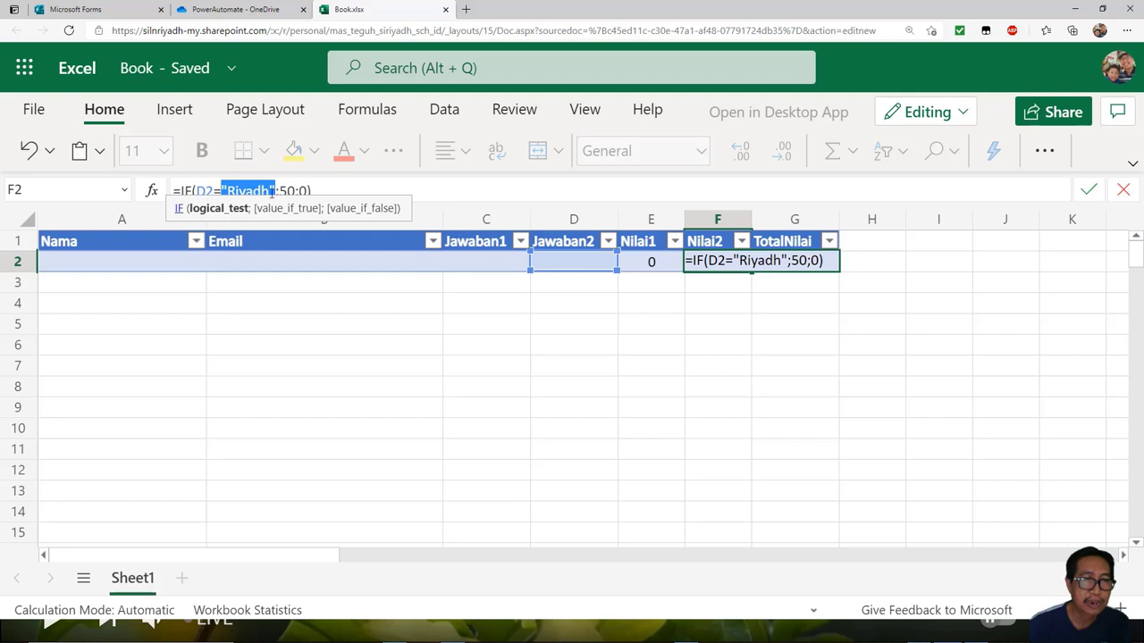
text(30)
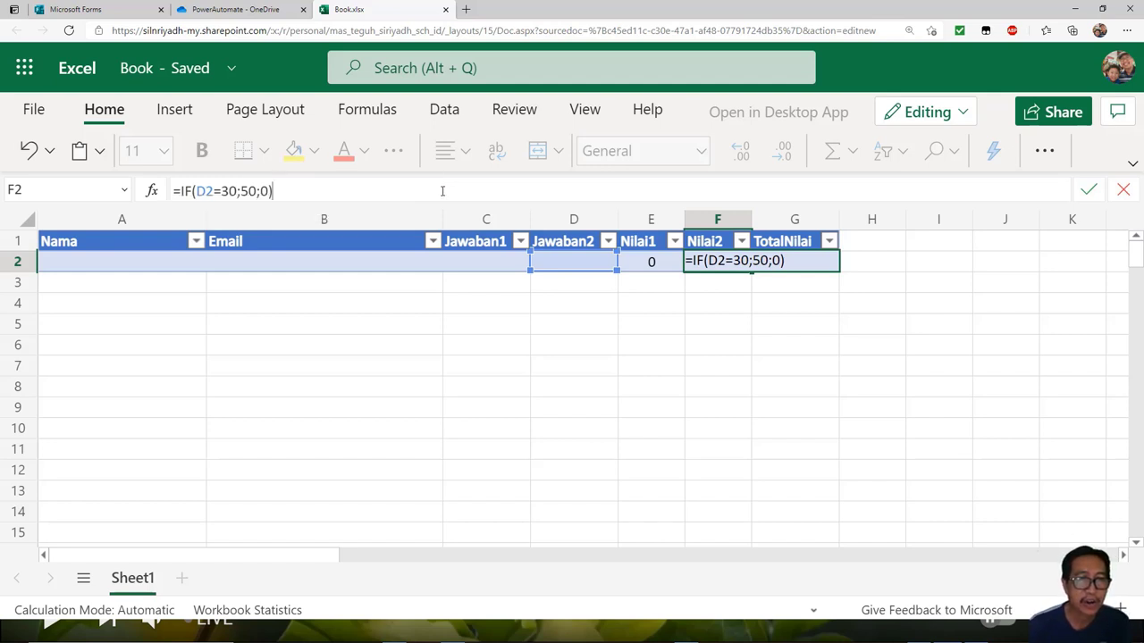
key(Return)
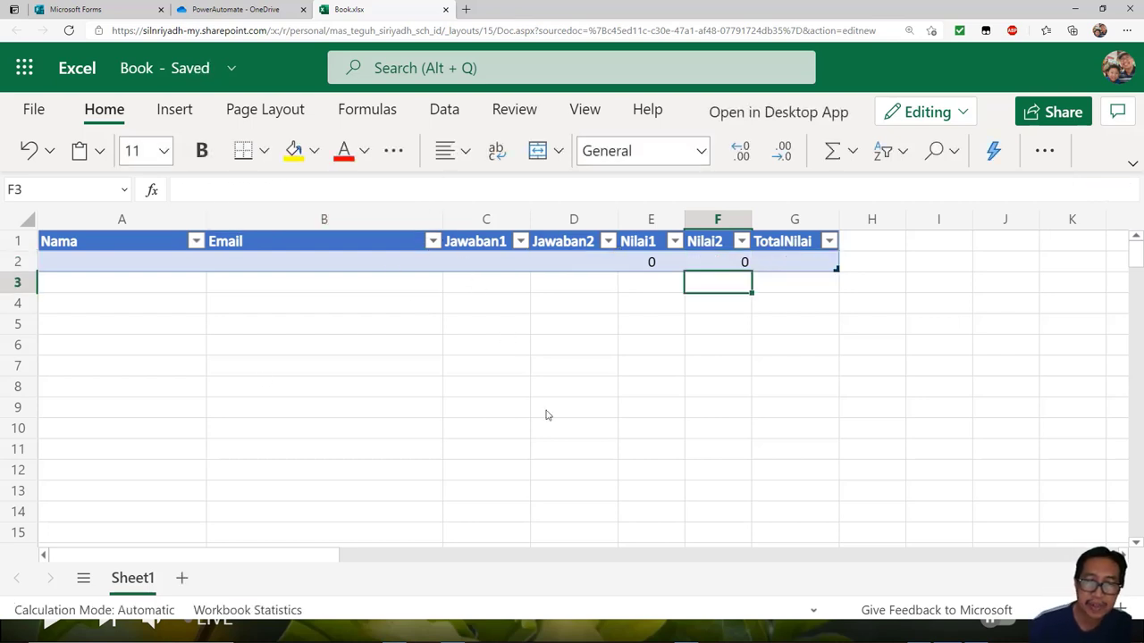
Center the contents of cell F2 horizontally
click(733, 265)
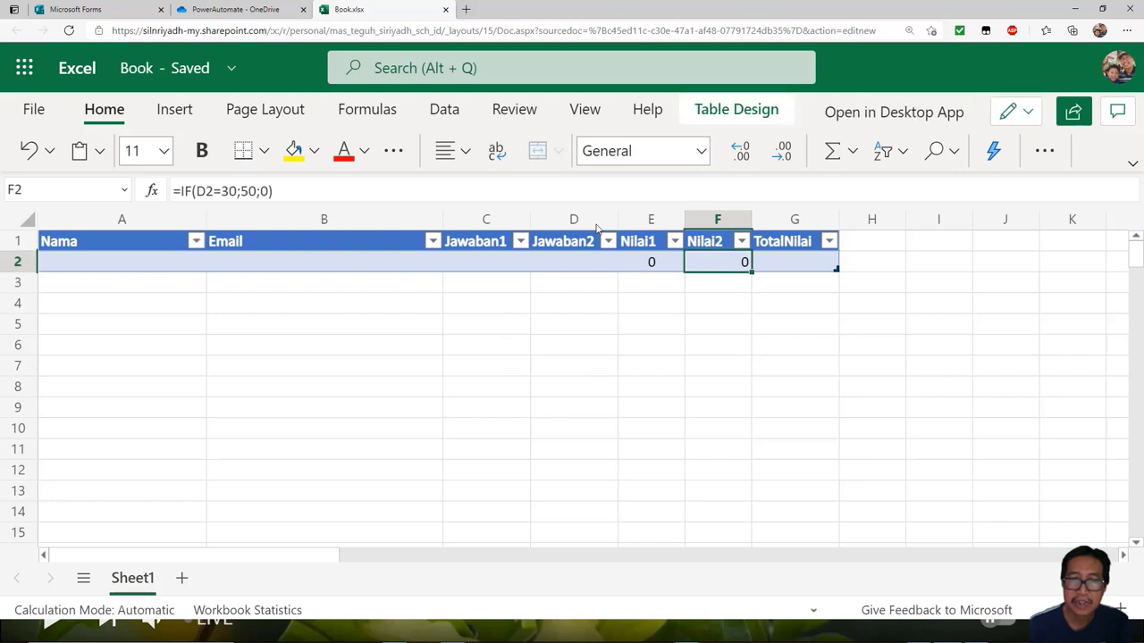
click(441, 153)
click(493, 233)
click(682, 320)
Add an AutoSum formula in the TotalNilai cell G2 that totals Nilai1 and Nilai2 of the row
click(800, 260)
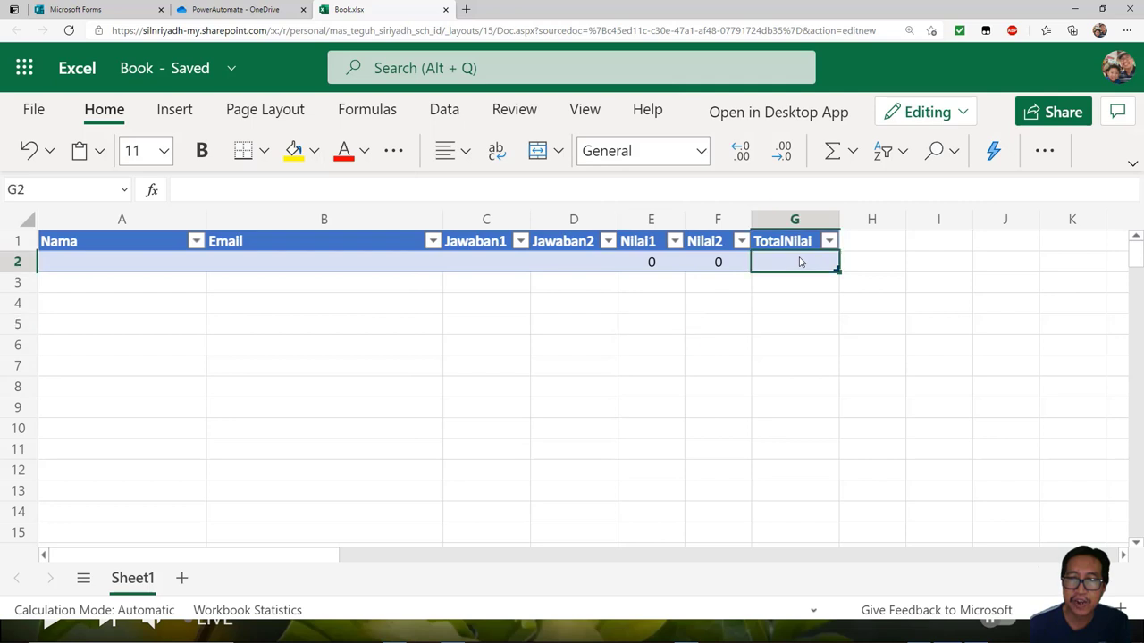
click(832, 152)
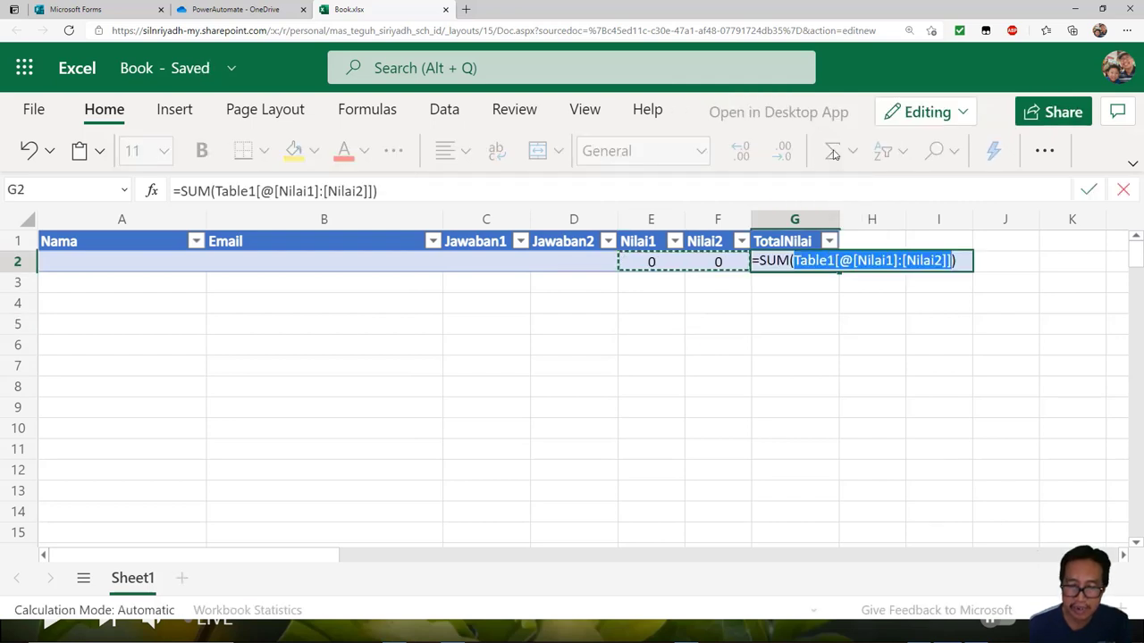
key(Return)
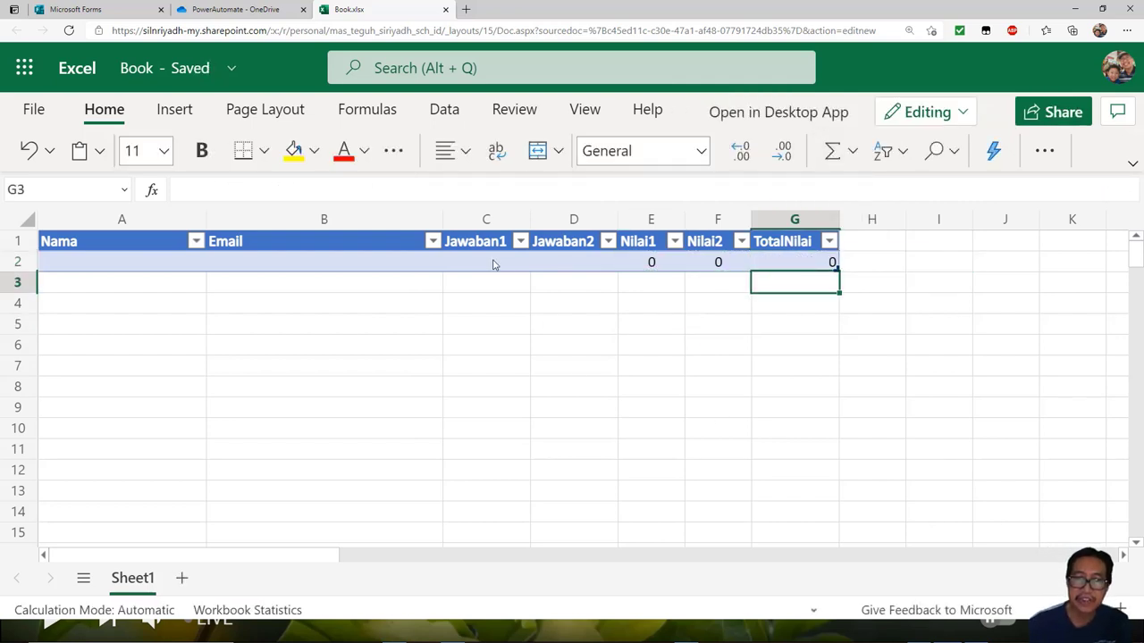
Enter the test answer Riyadh in cell C2 of the Jawaban1 column
click(492, 265)
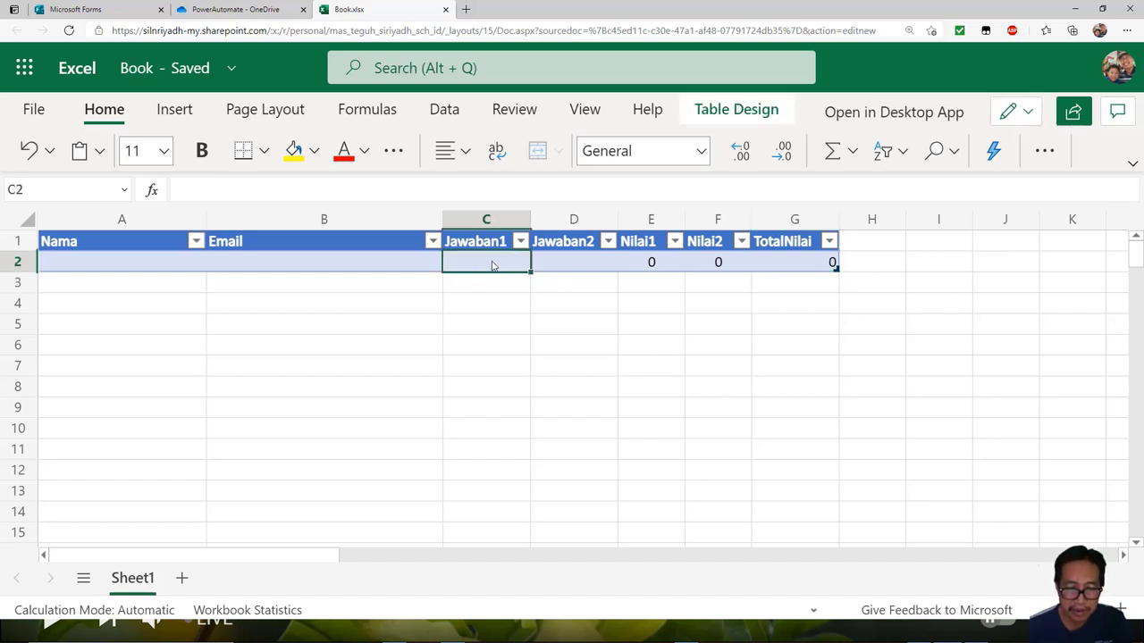
text(r)
text(Riyadh)
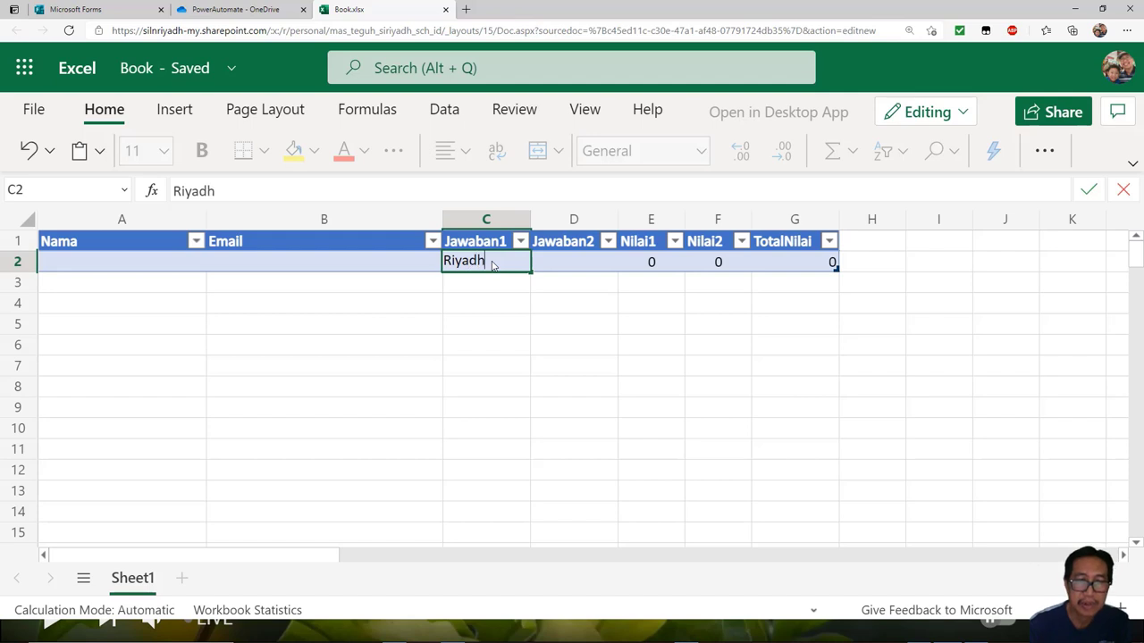
key(Return)
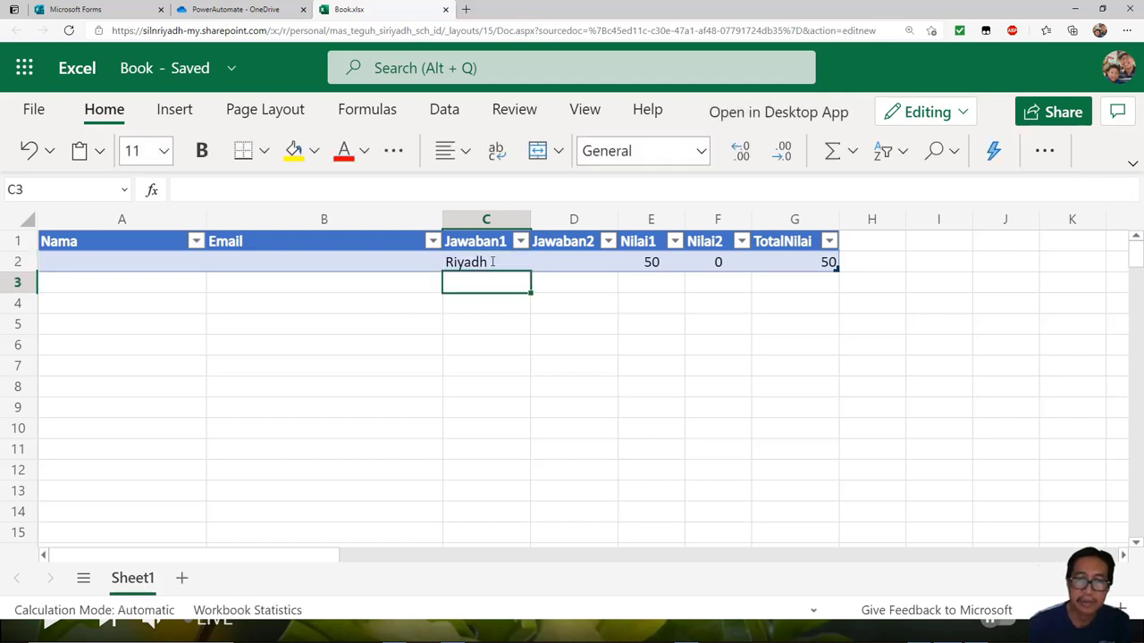
Enter 65 as a test answer in cell D2 of the Jawaban2 column
click(575, 265)
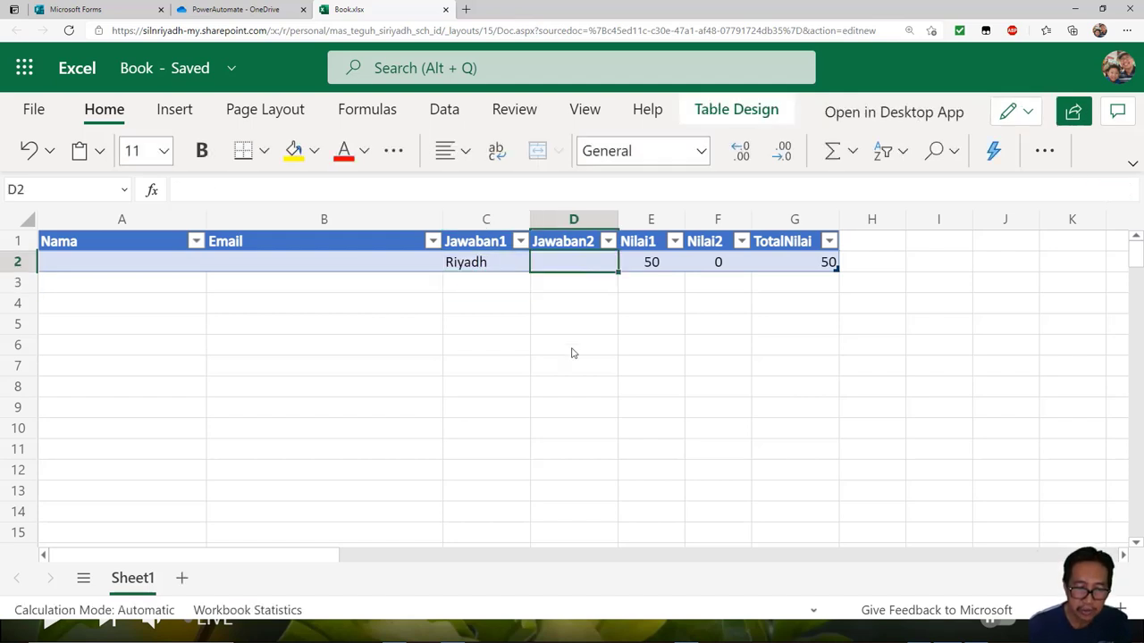
text(65)
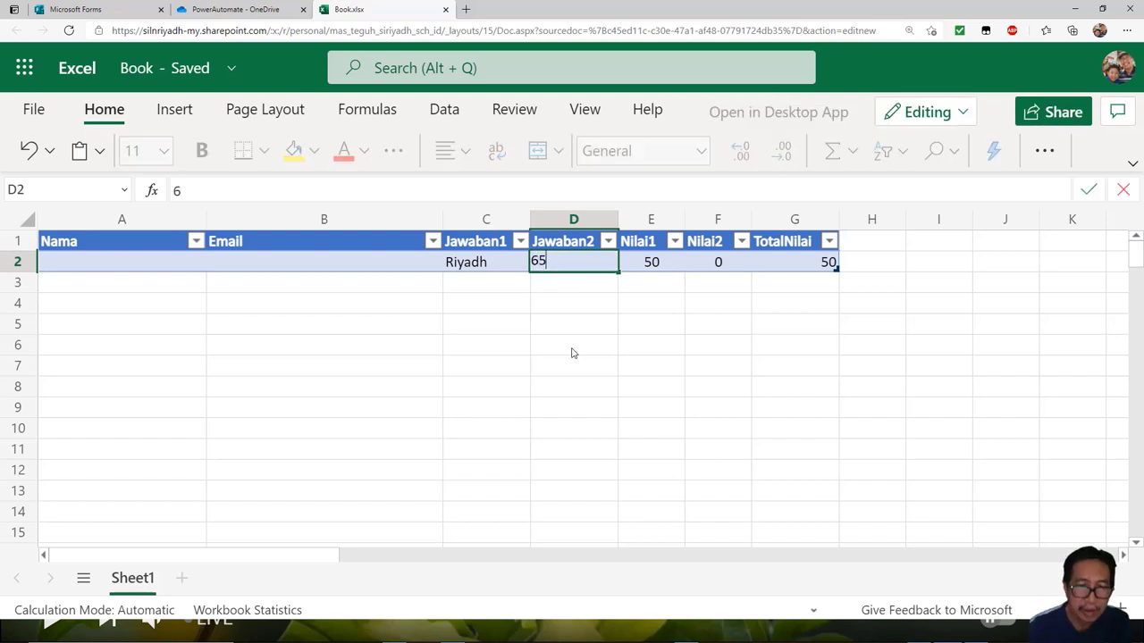
key(Return)
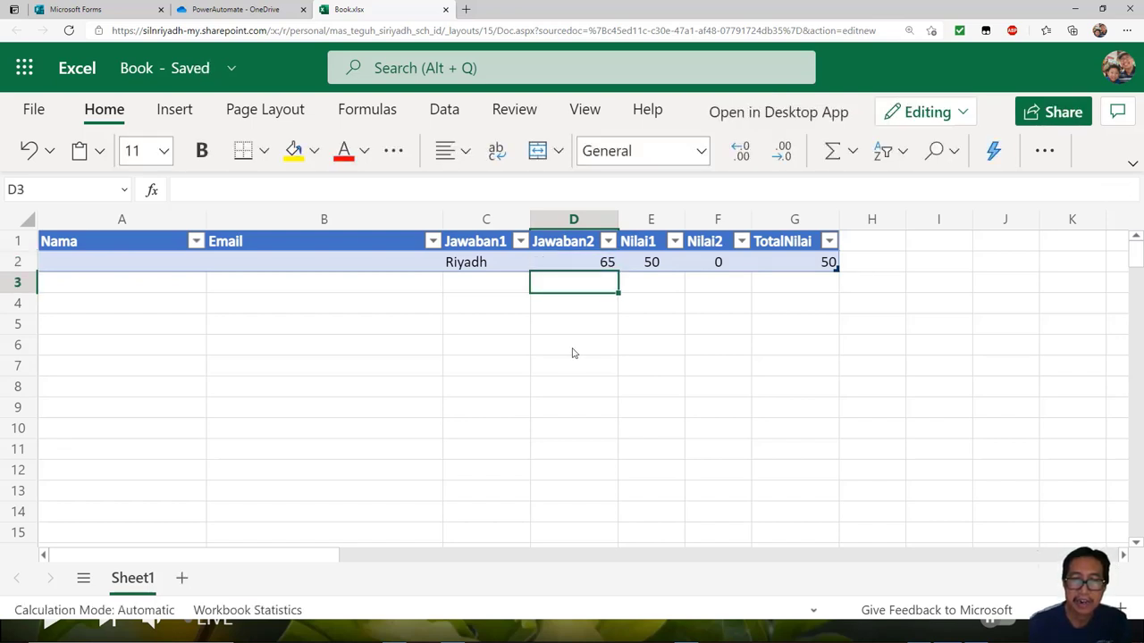
Set the Jawaban2 answer in cell D2 to 30
click(554, 267)
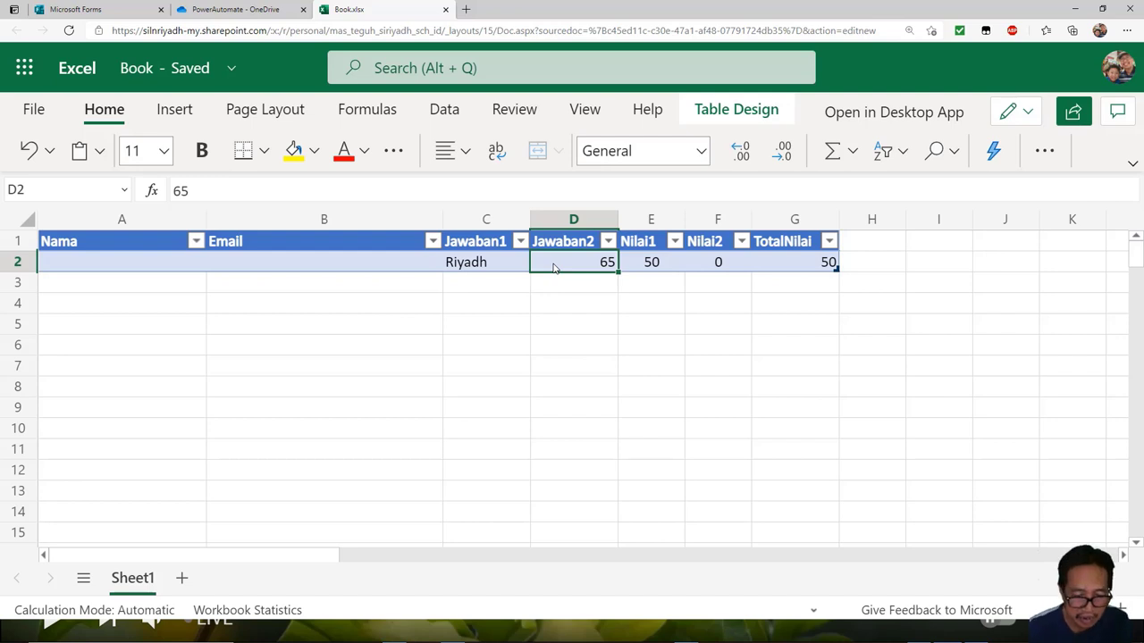
text(30)
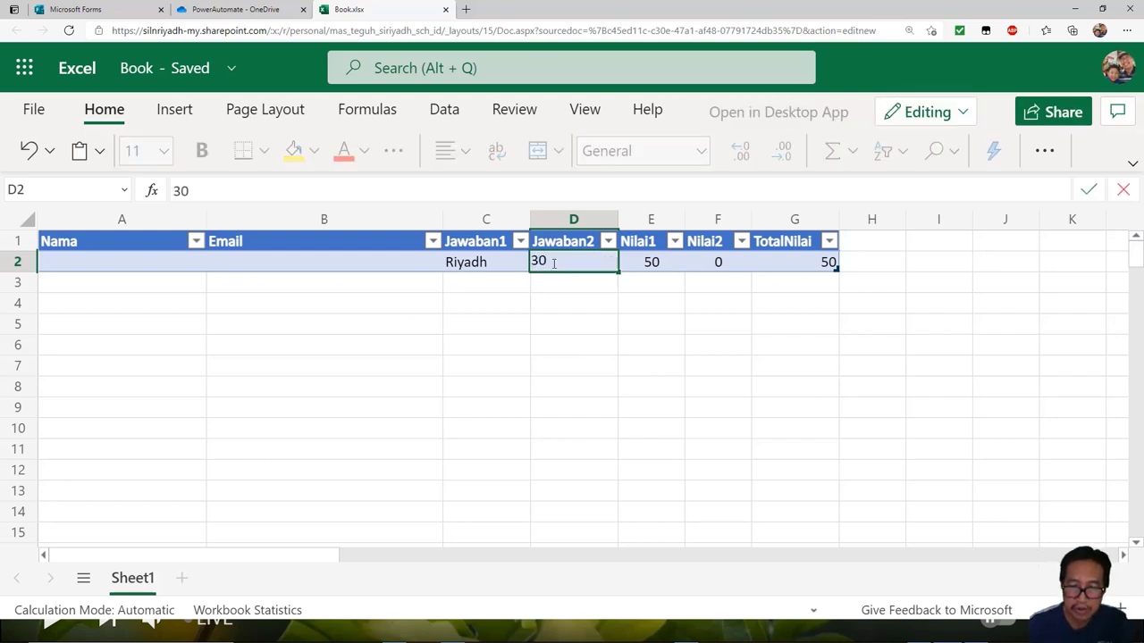
key(Return)
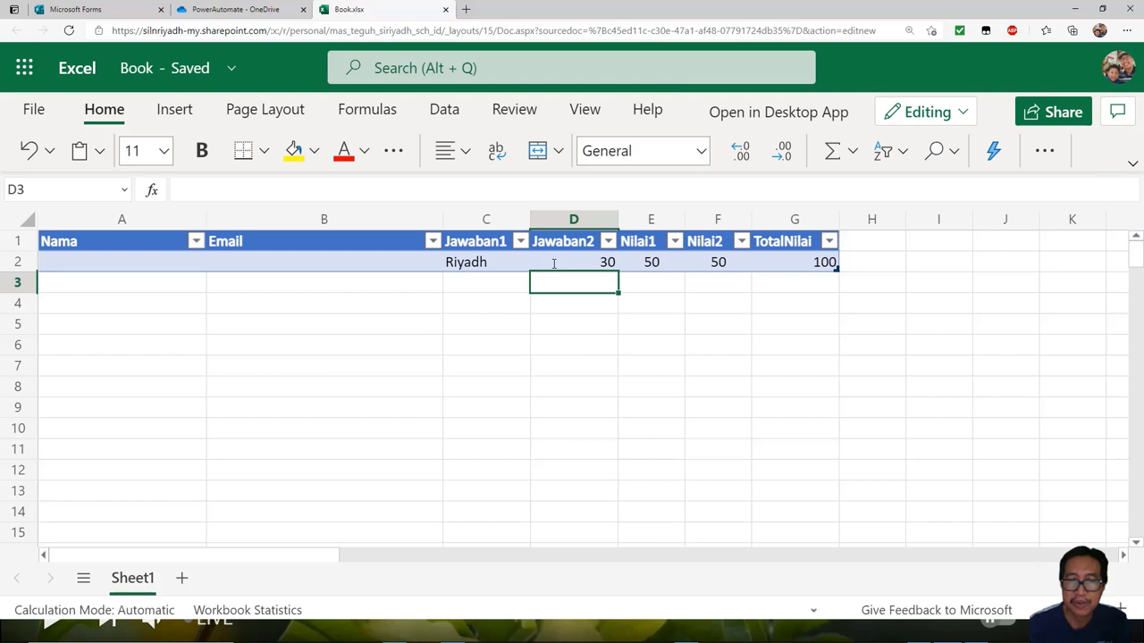
Center the contents of the Jawaban2 cell D2 and the TotalNilai cell G2 horizontally
click(561, 265)
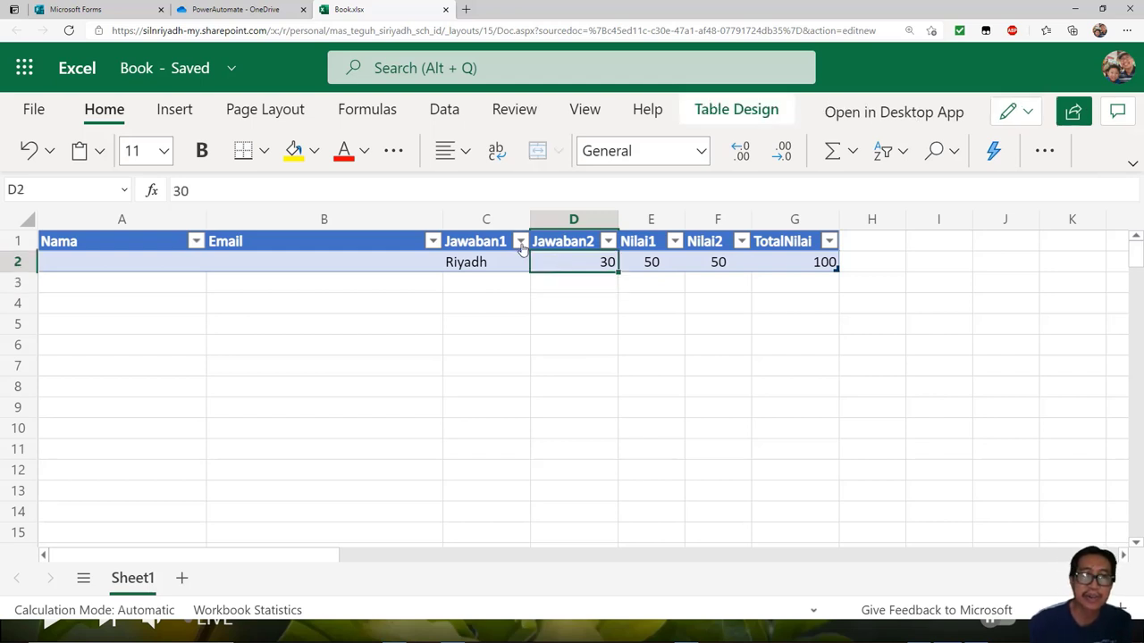
click(465, 151)
click(494, 234)
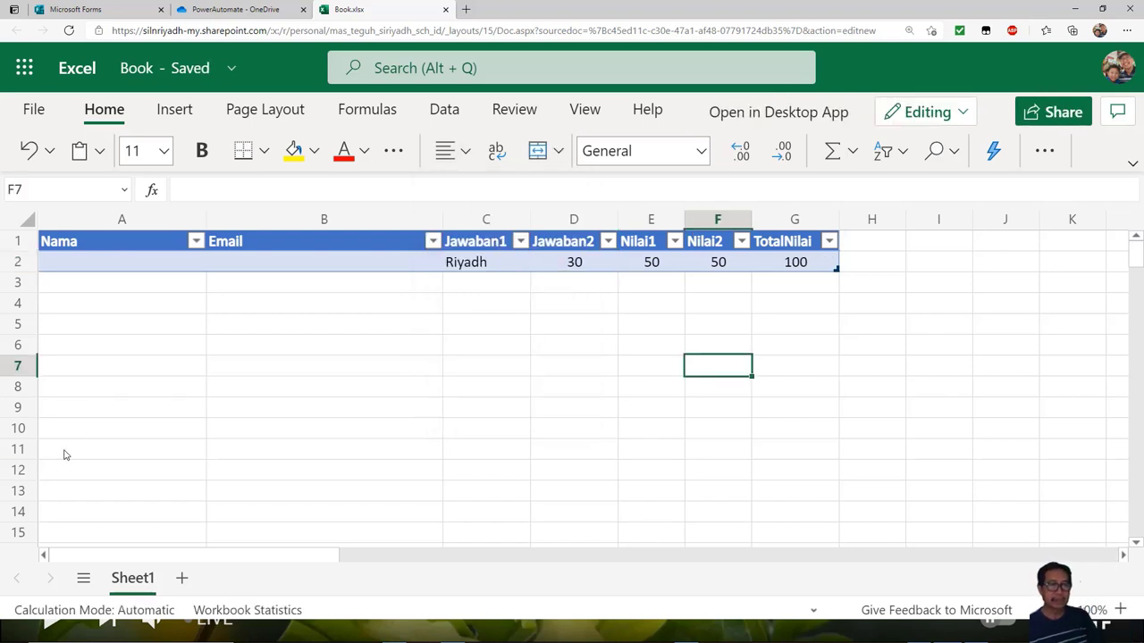
Rename the workbook as Tabel_Power, keeping it in the PowerAutomate folder
click(145, 72)
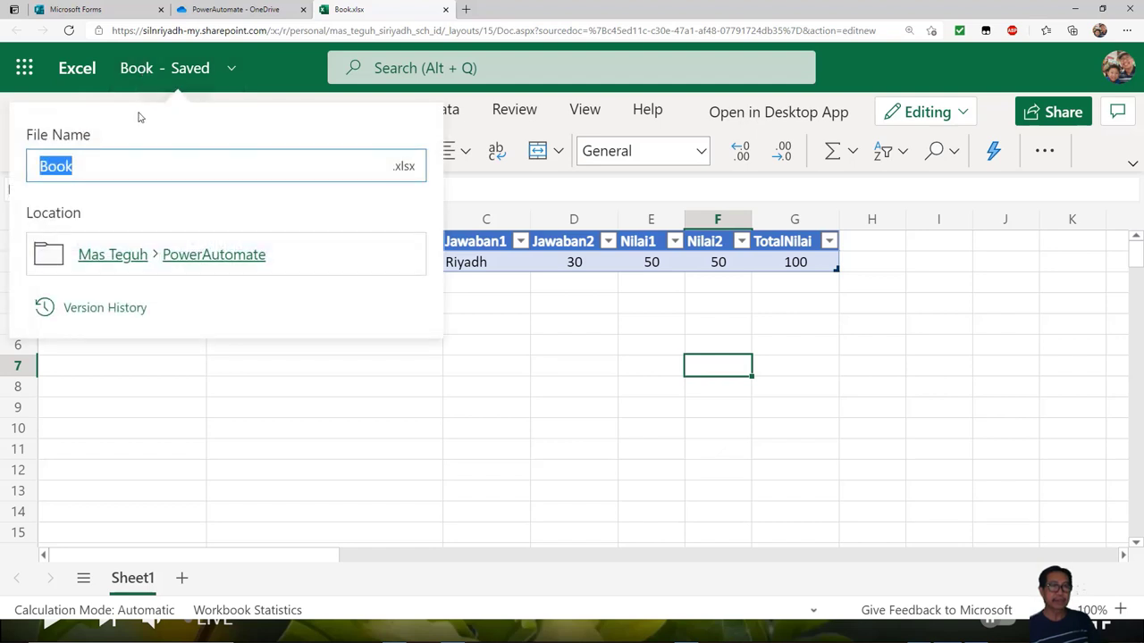
text(Tabel)
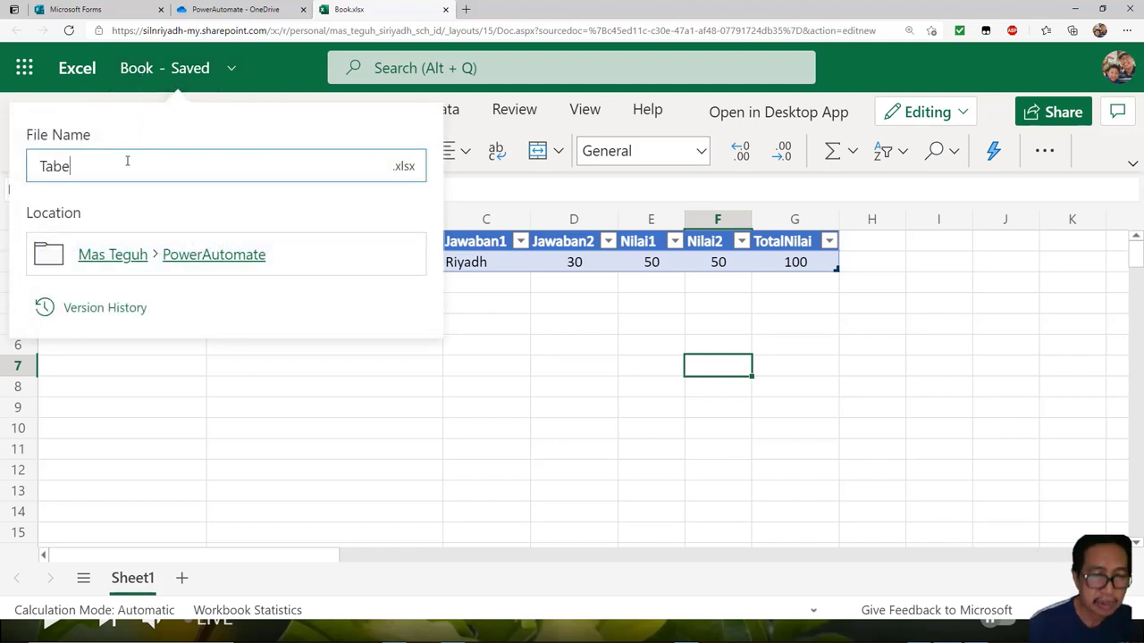
text(Power)
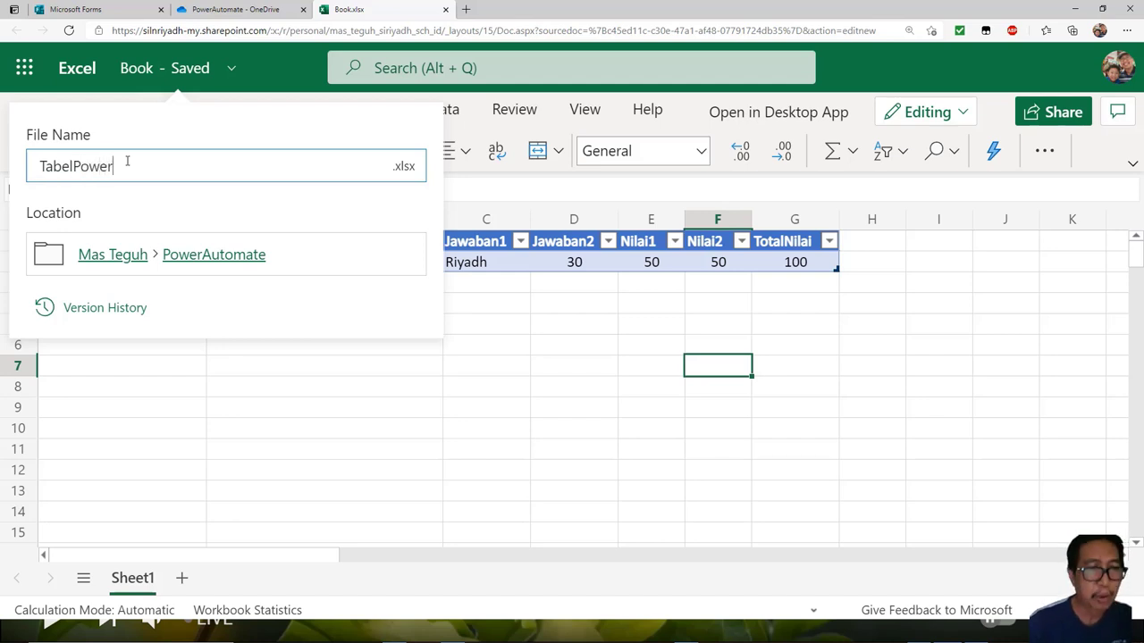
click(74, 167)
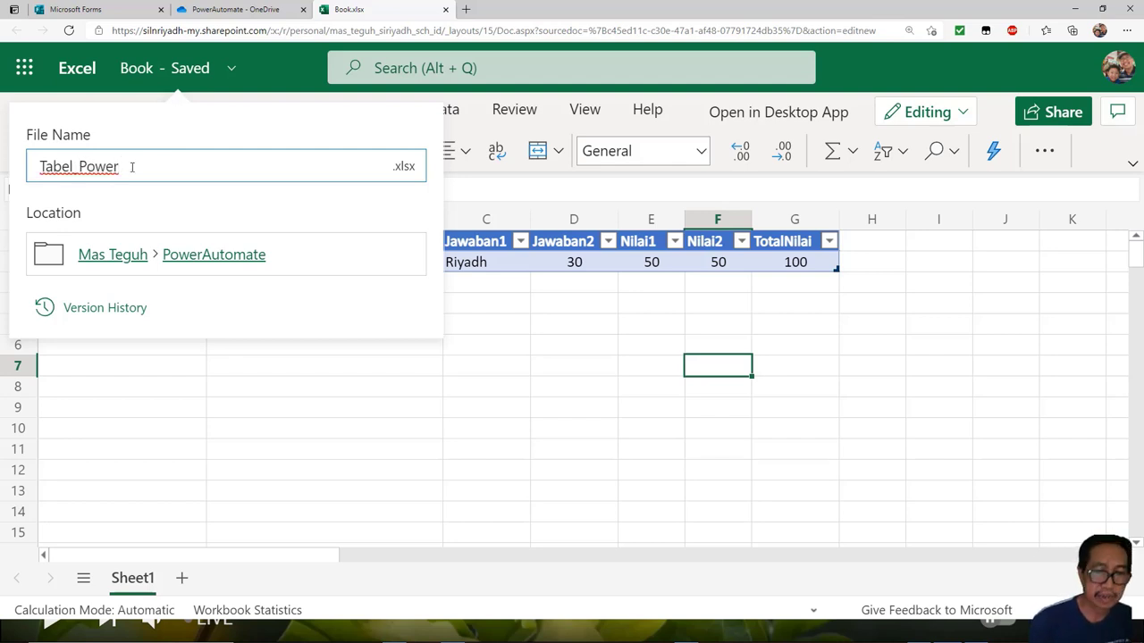
key(Return)
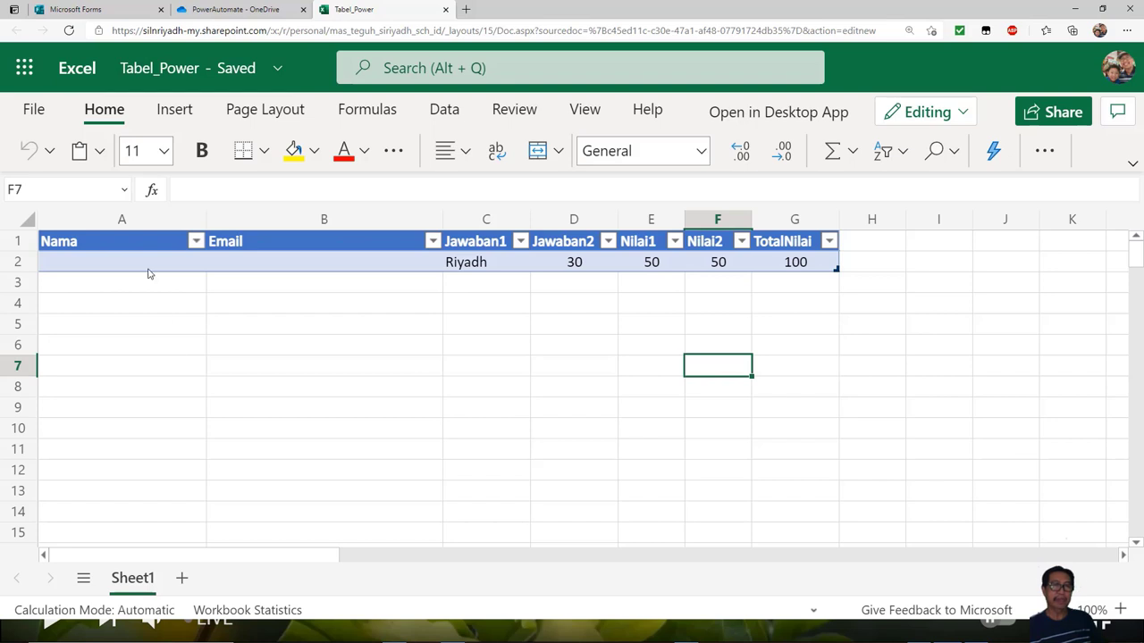
Select the named range Table1 to check the table's name and which cells it covers
click(126, 192)
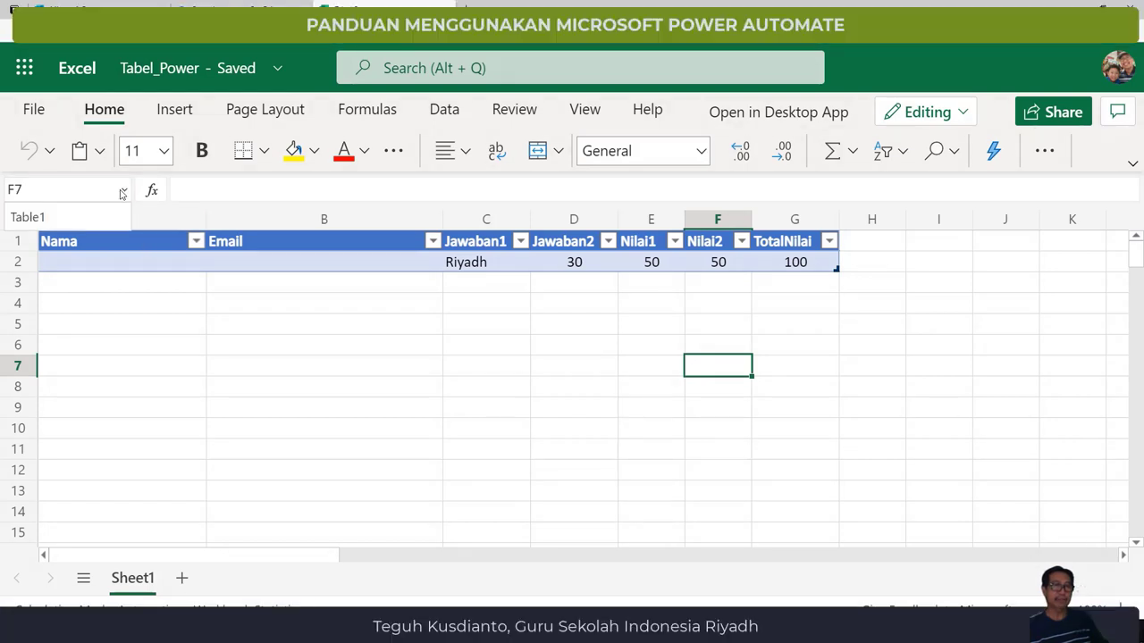
click(44, 222)
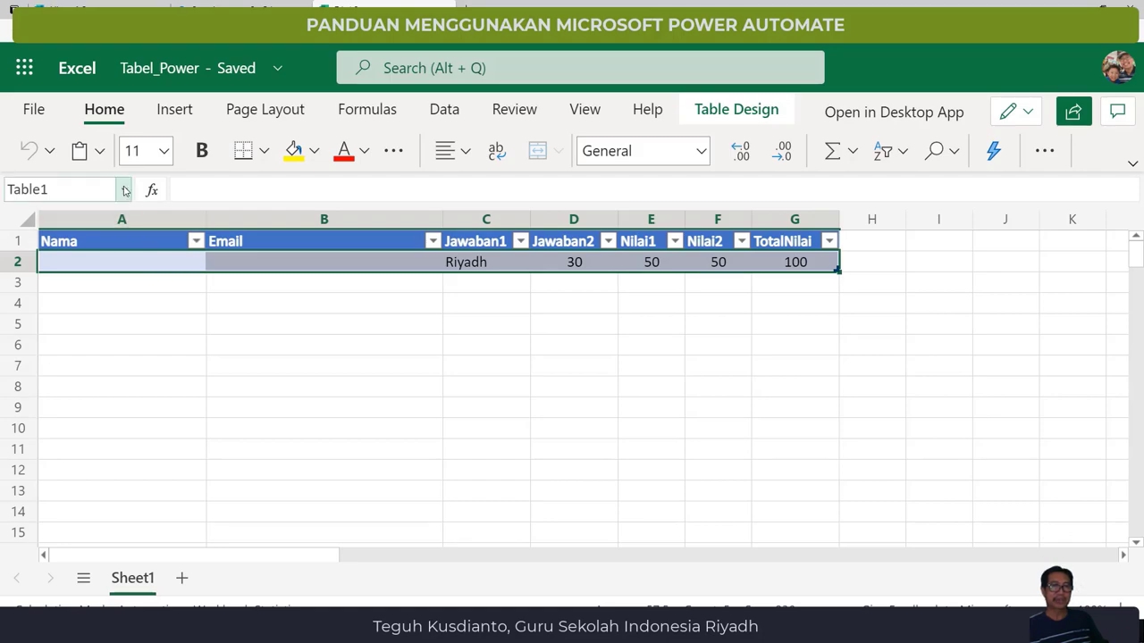
click(125, 324)
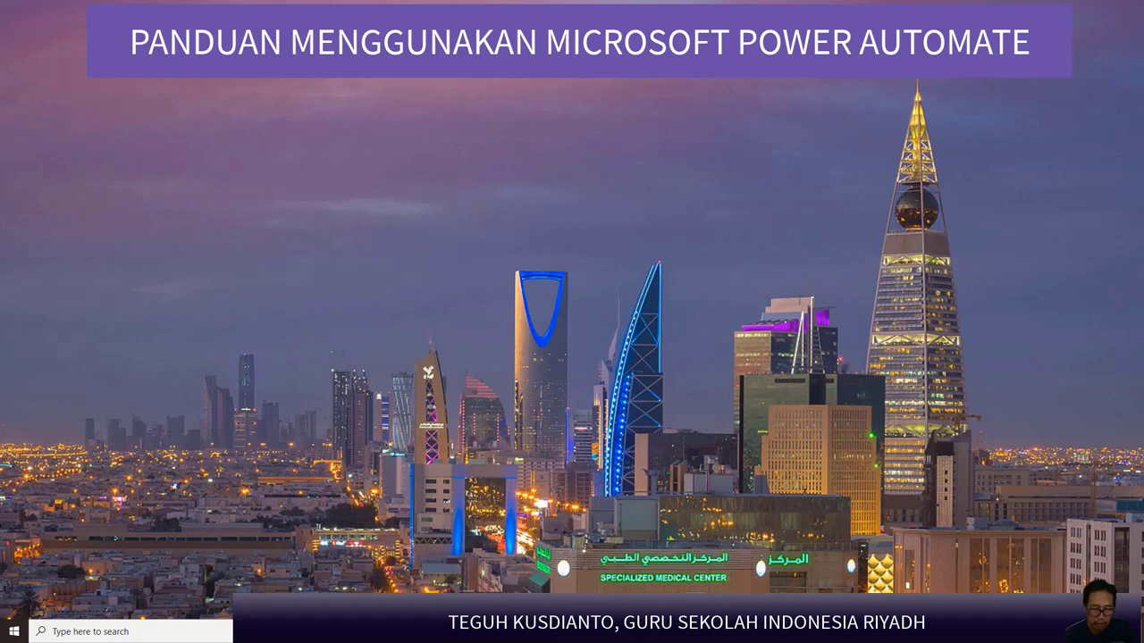
Switch to the Office 365 apps page, open Power Automate and go to its flow creation page
key(alt+Tab)
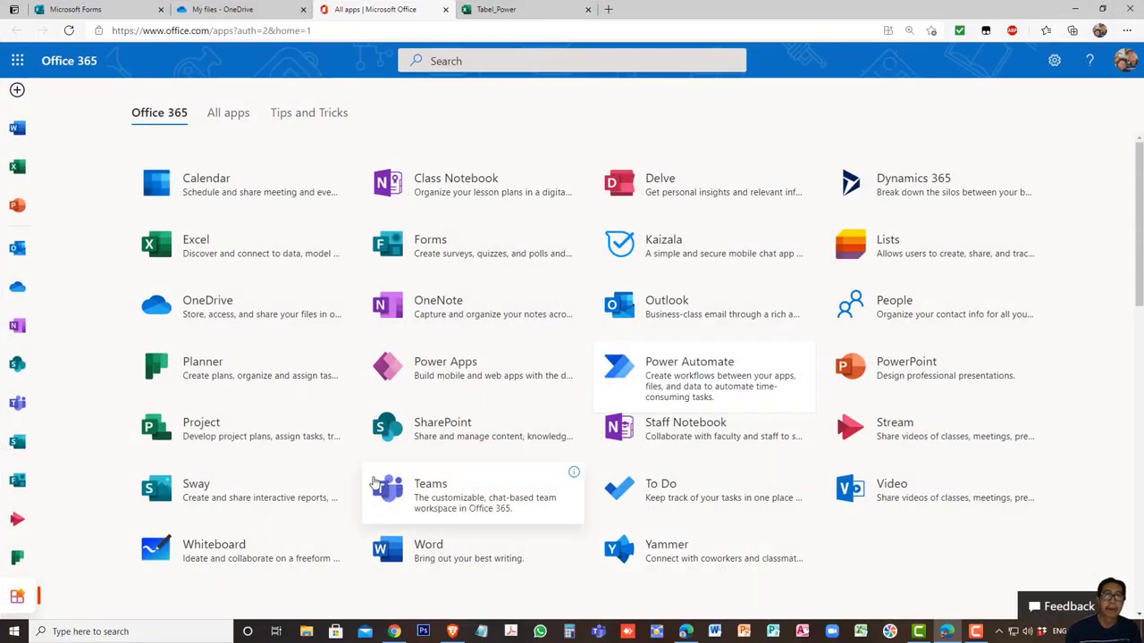
click(628, 373)
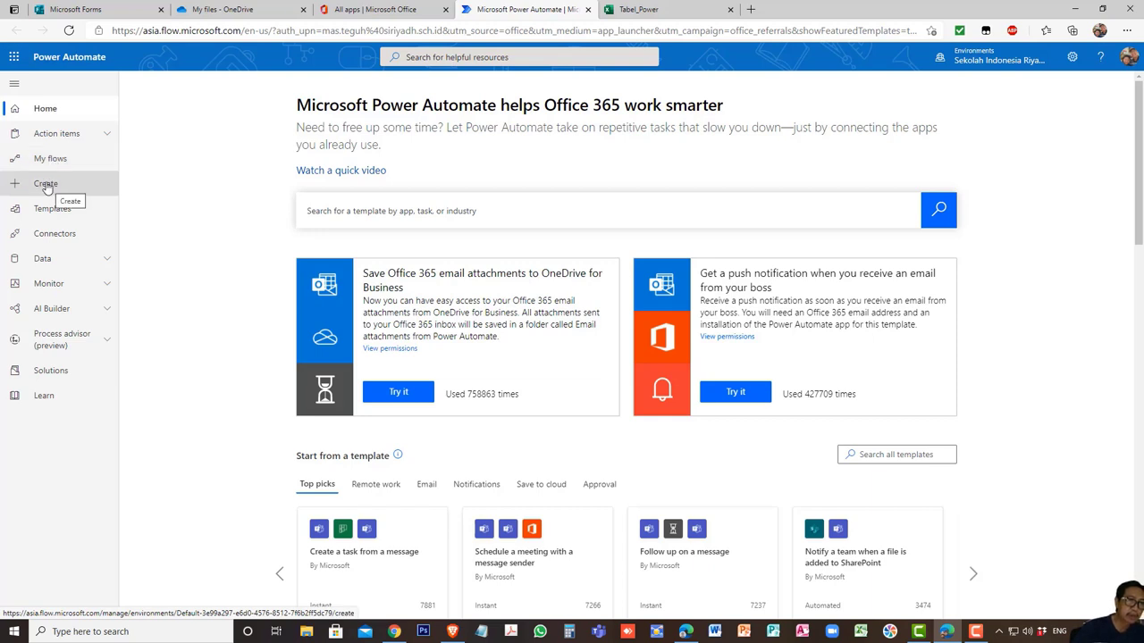
click(47, 186)
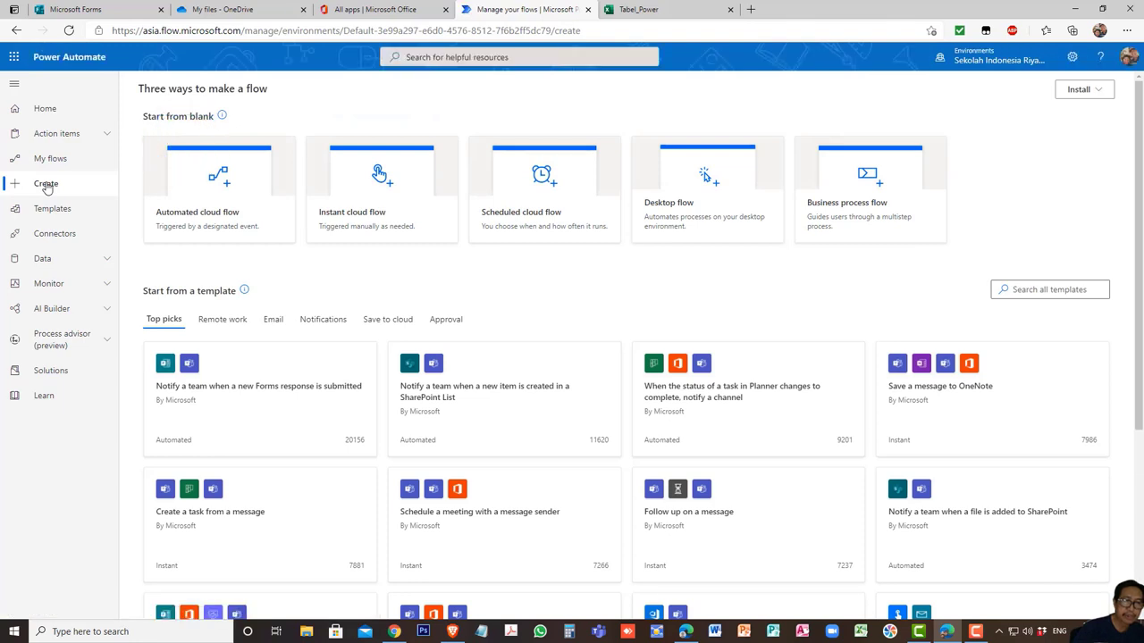
Create an automated cloud flow with the Microsoft Forms trigger "When a new response is submitted" and dismiss the help tip
click(219, 181)
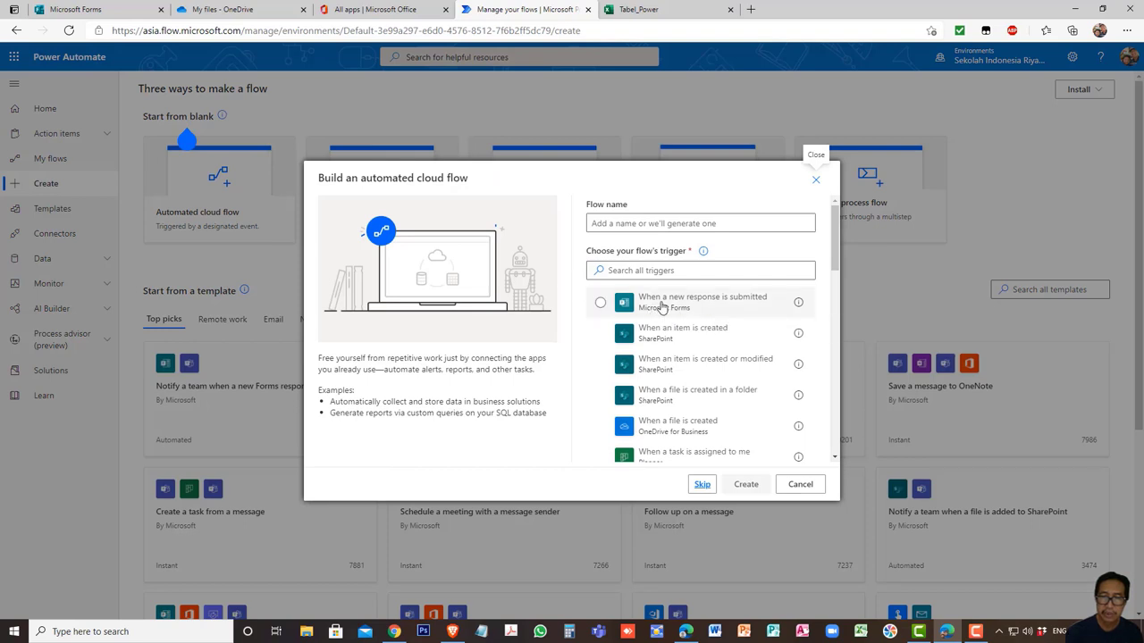
click(640, 305)
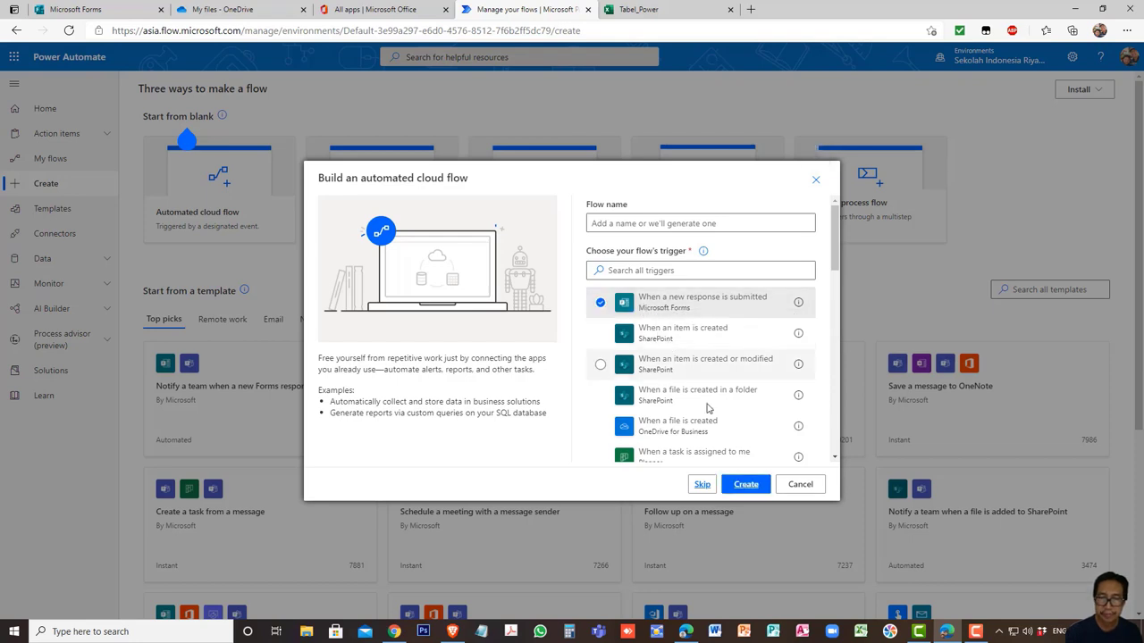
click(746, 484)
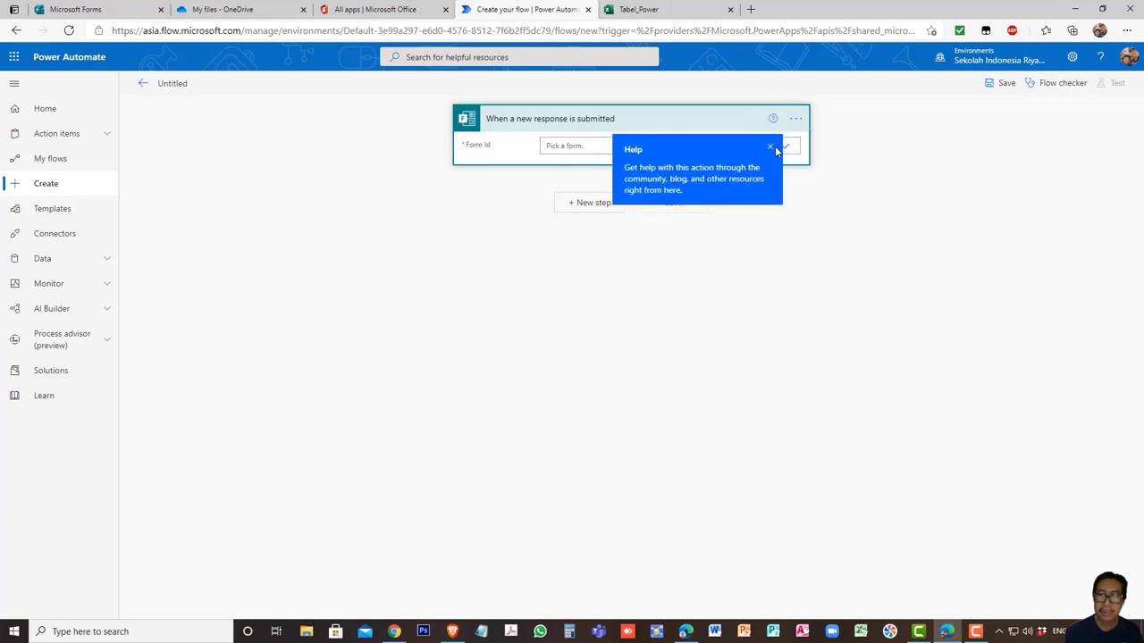
click(770, 148)
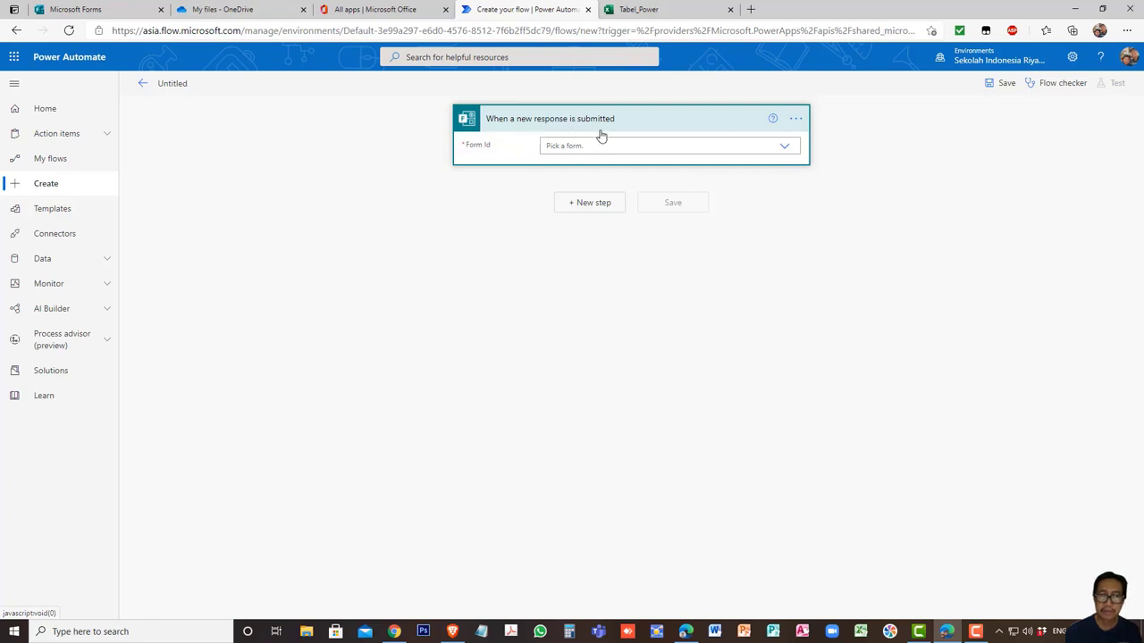
Choose Kuis_2 as the form for the "When a new response is submitted" trigger
click(784, 150)
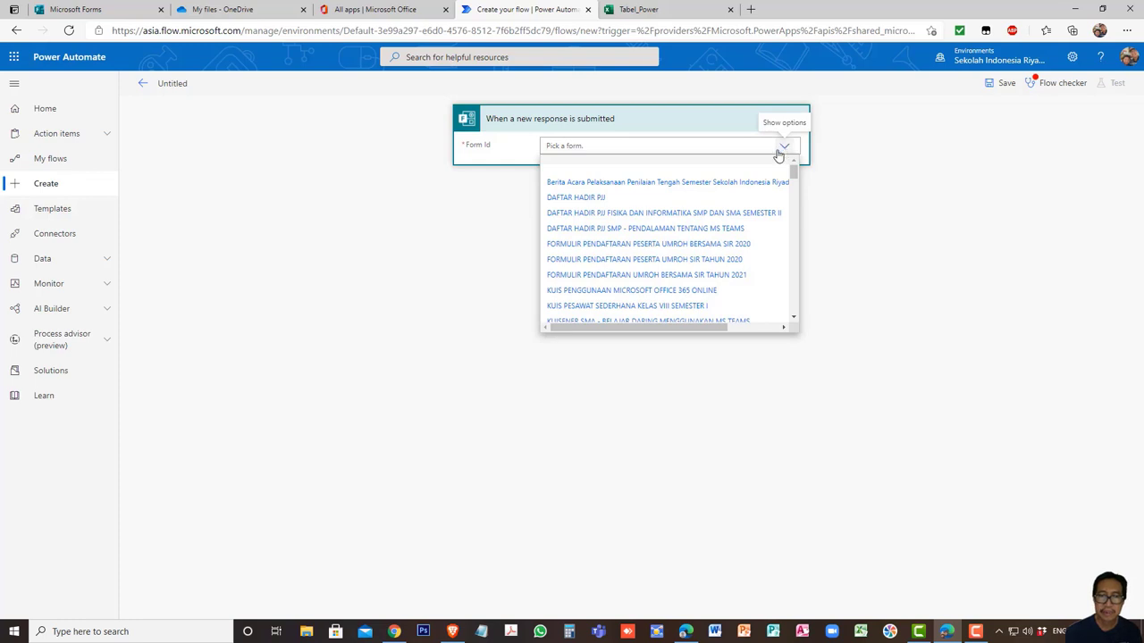
scroll(729, 211, down, 2)
scroll(729, 211, down, 3)
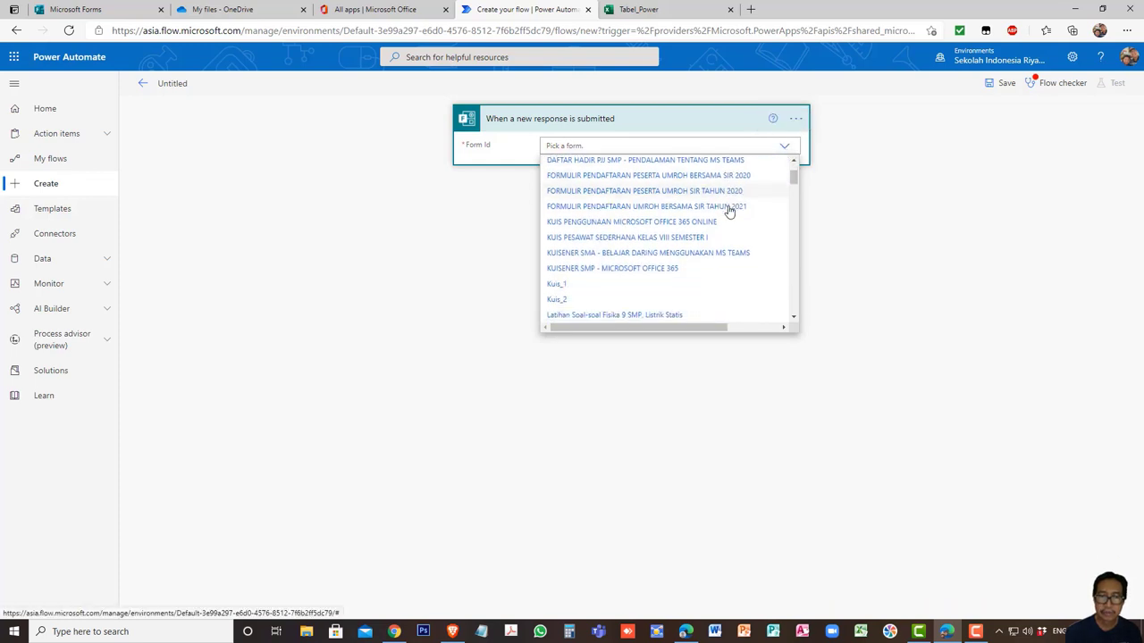
scroll(729, 211, down, 1)
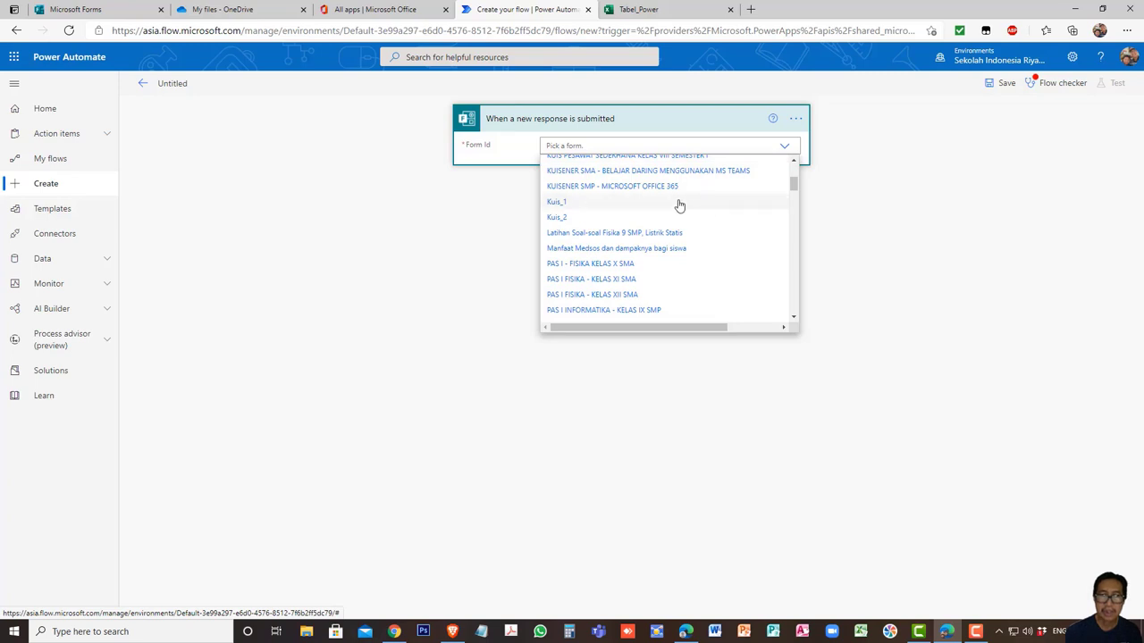
click(557, 218)
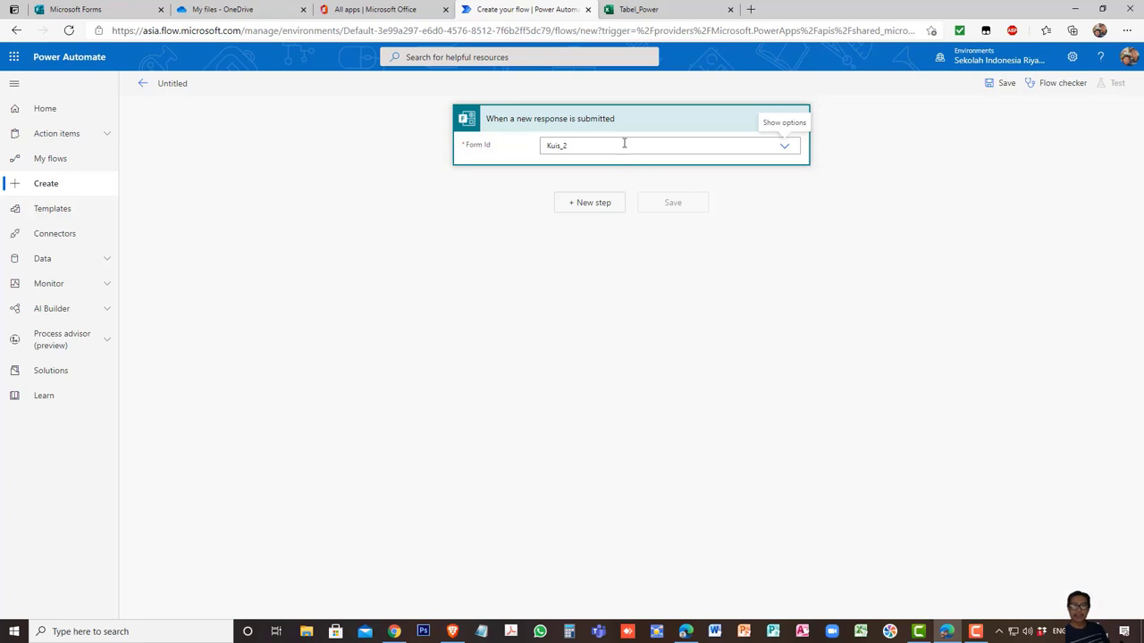
Add a new flow step with the Microsoft Forms action "Get response details", searching for "get res"
click(588, 203)
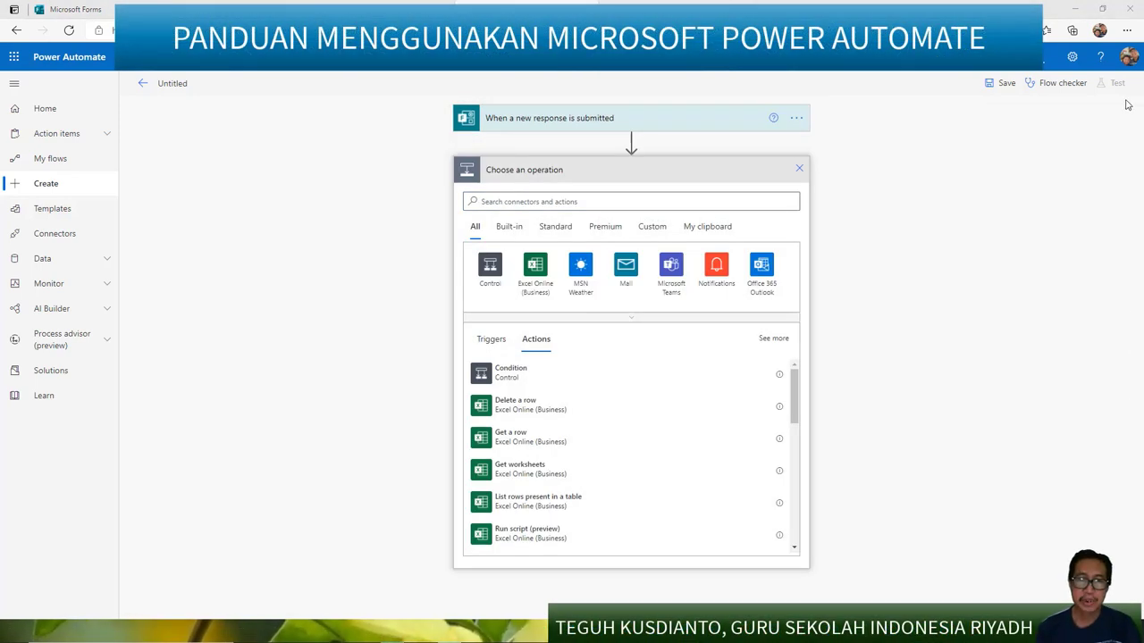
click(514, 199)
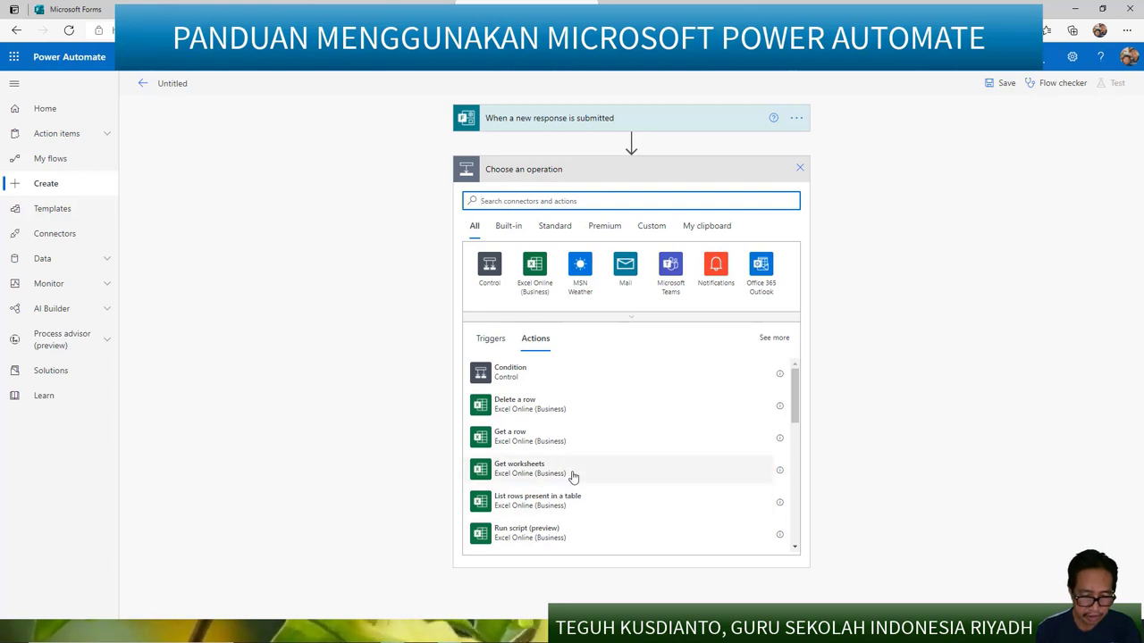
text(get res)
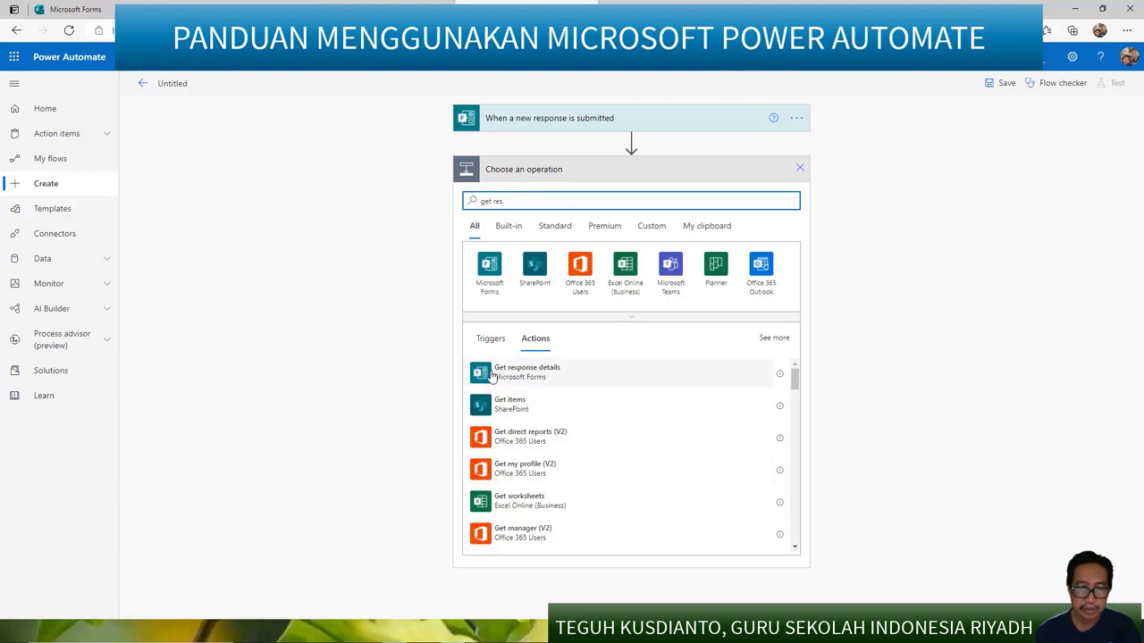
click(490, 376)
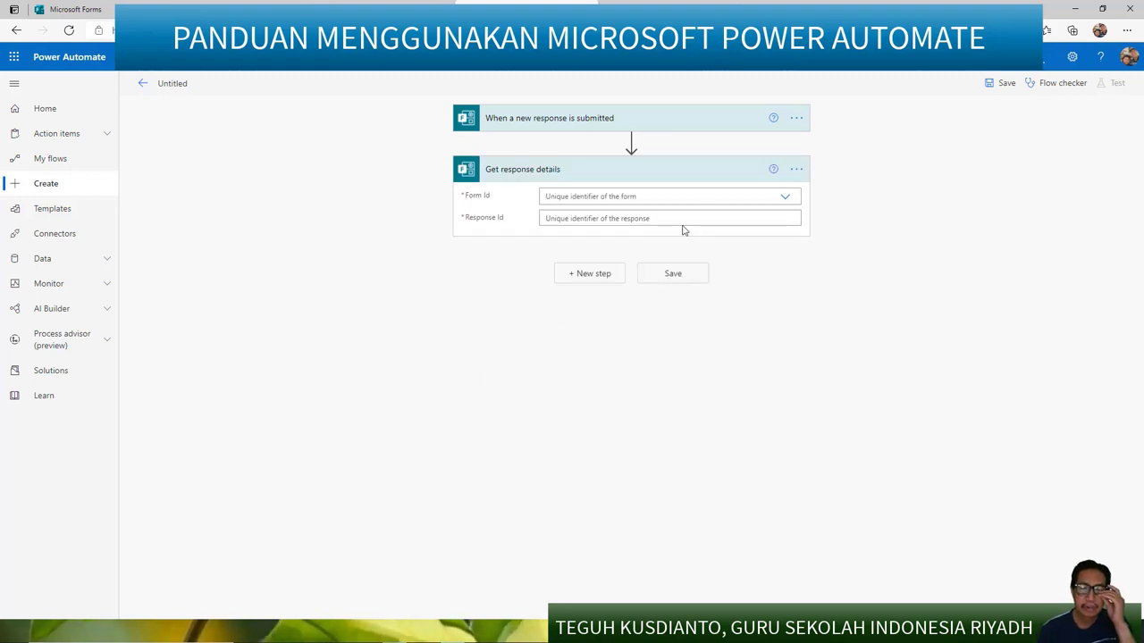
Set the "Get response details" action to form Kuis_1 with the trigger's Response Id as its response
click(786, 197)
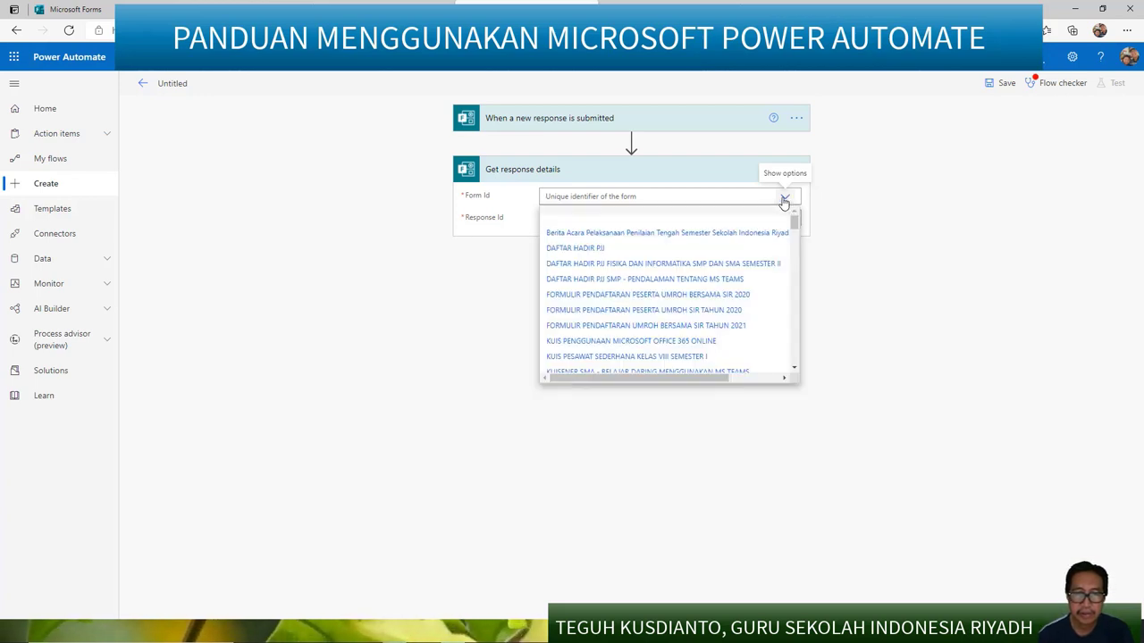
scroll(699, 274, down, 3)
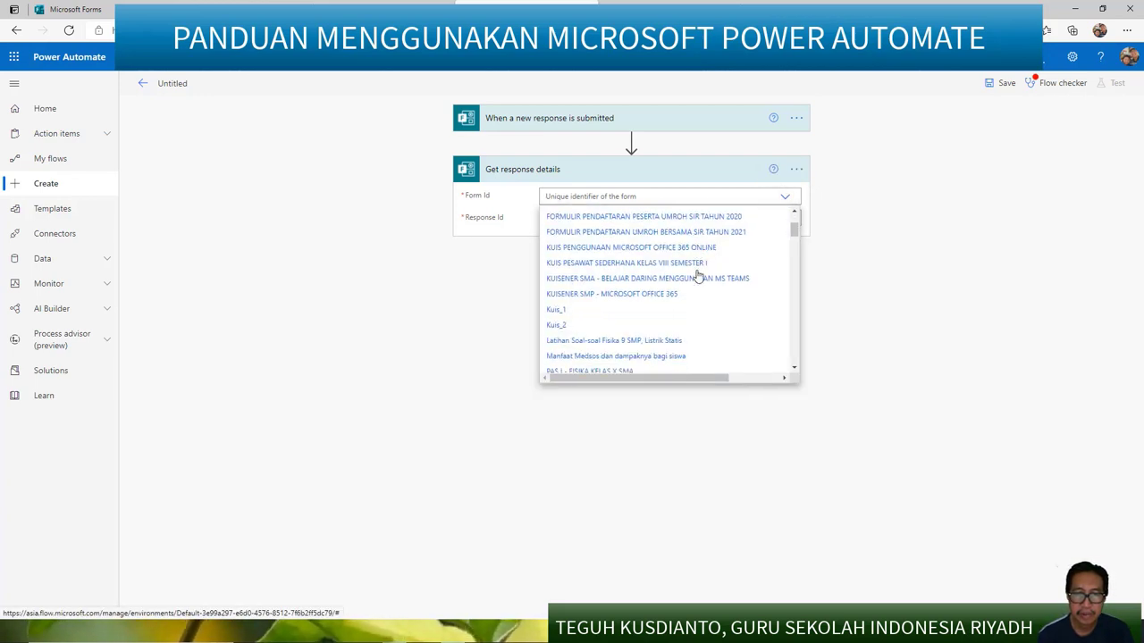
click(555, 304)
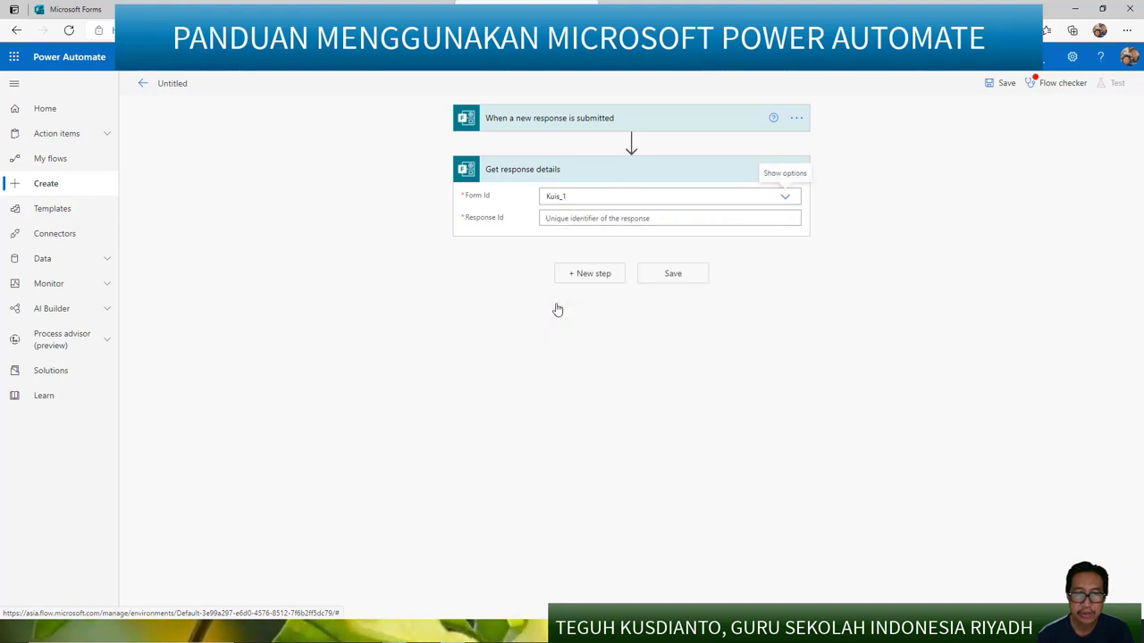
click(774, 216)
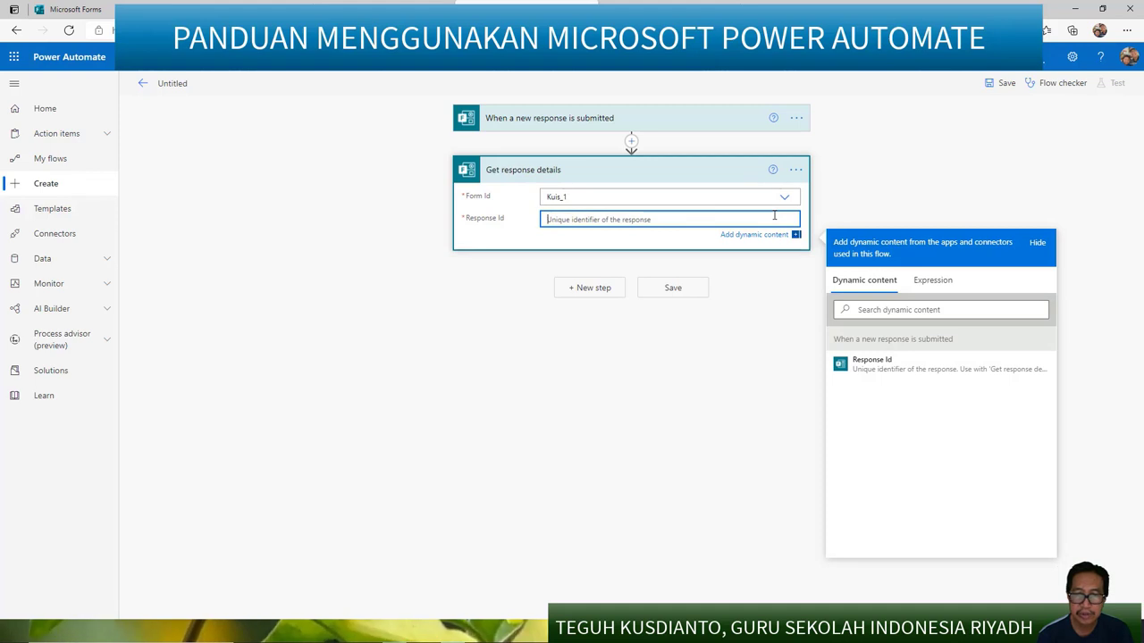
click(858, 366)
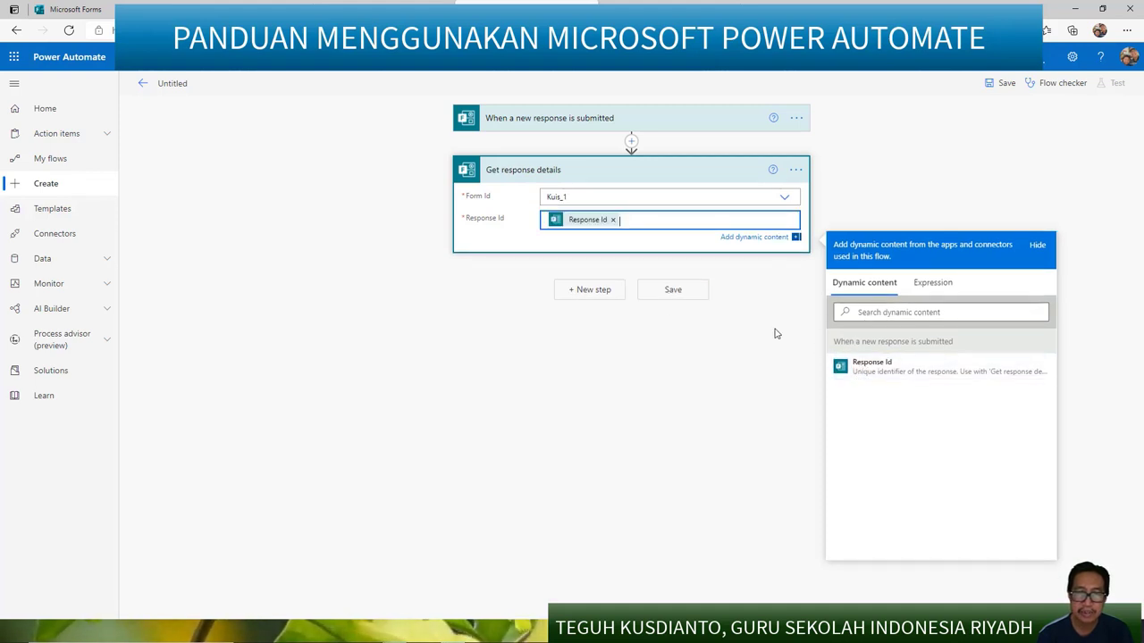
Add a second Microsoft Forms "Get response details" action below the first, searching for "get resp"
click(593, 291)
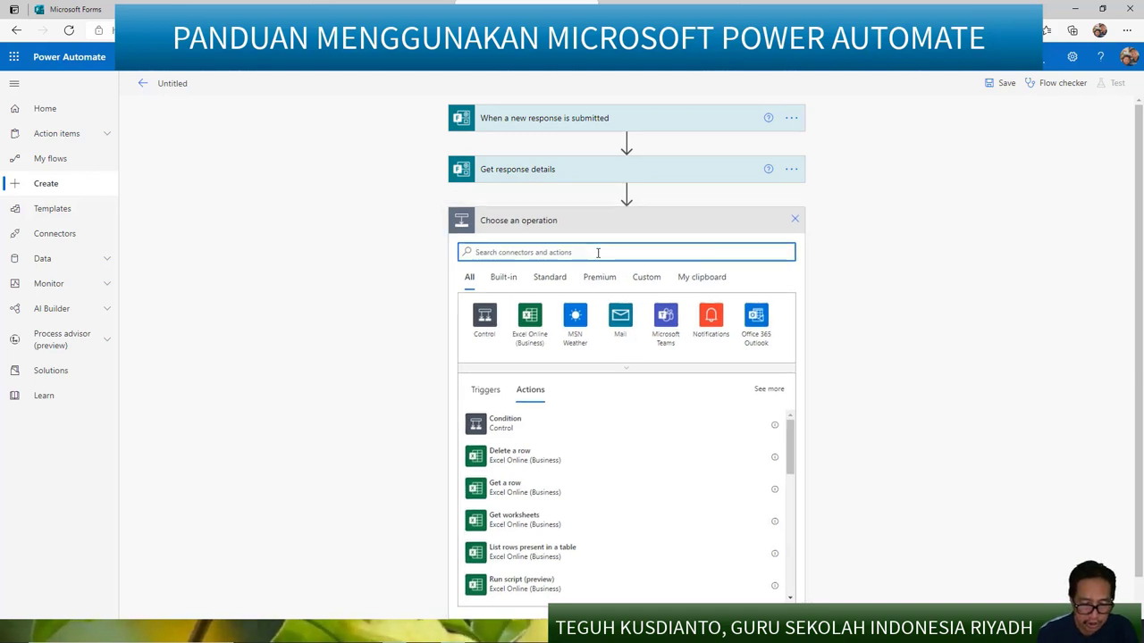
text(get resp)
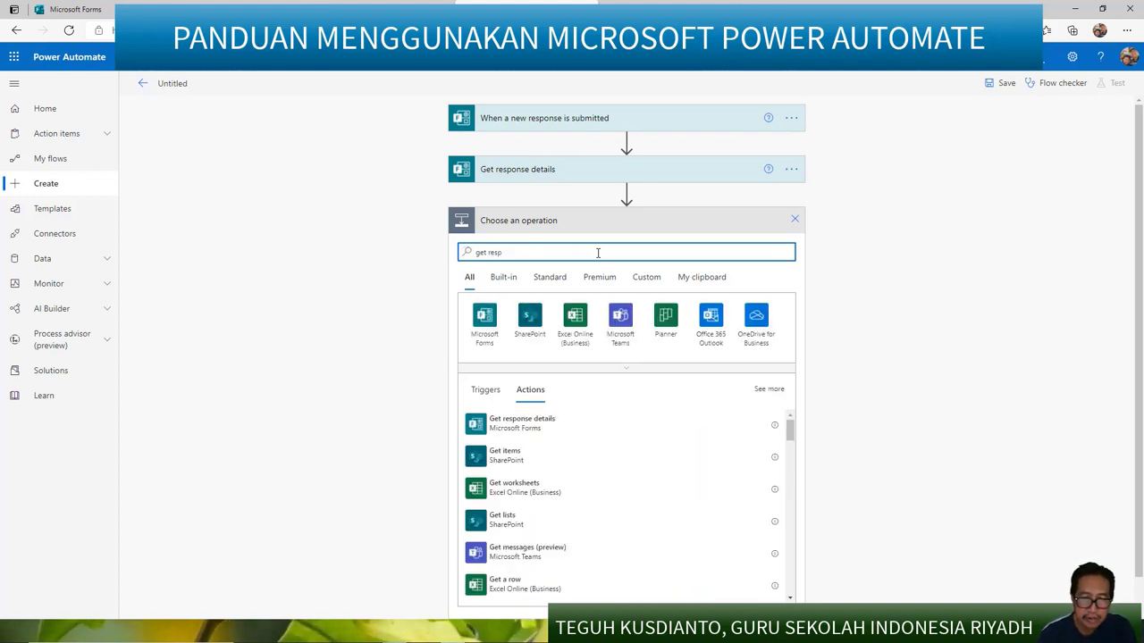
scroll(555, 532, down, 1)
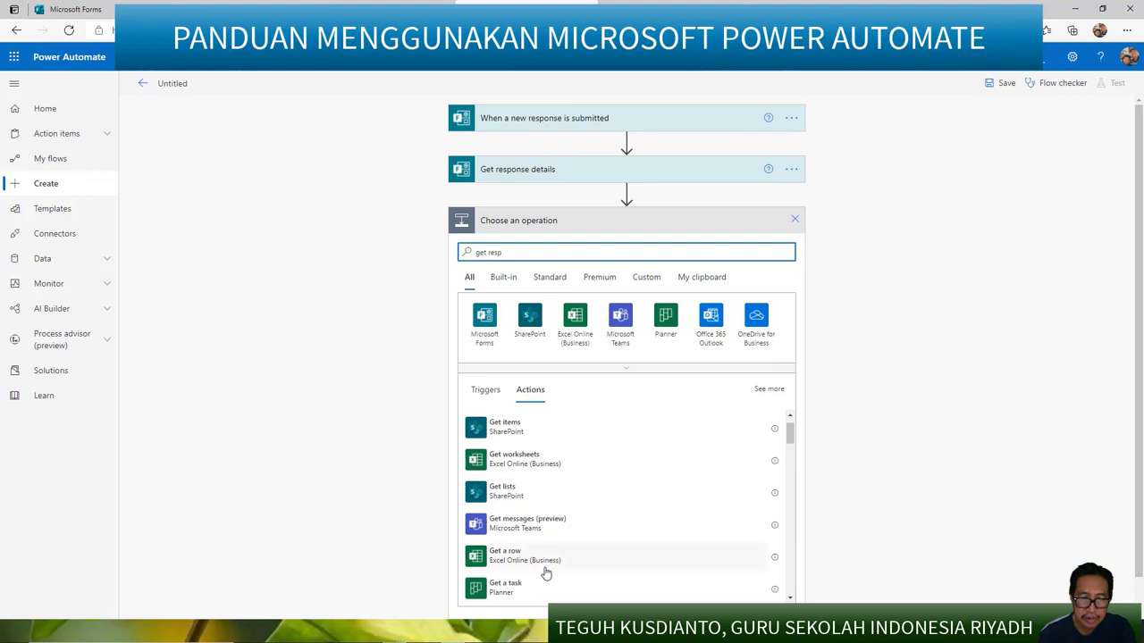
scroll(543, 571, down, 2)
scroll(545, 572, down, 2)
scroll(547, 572, up, 3)
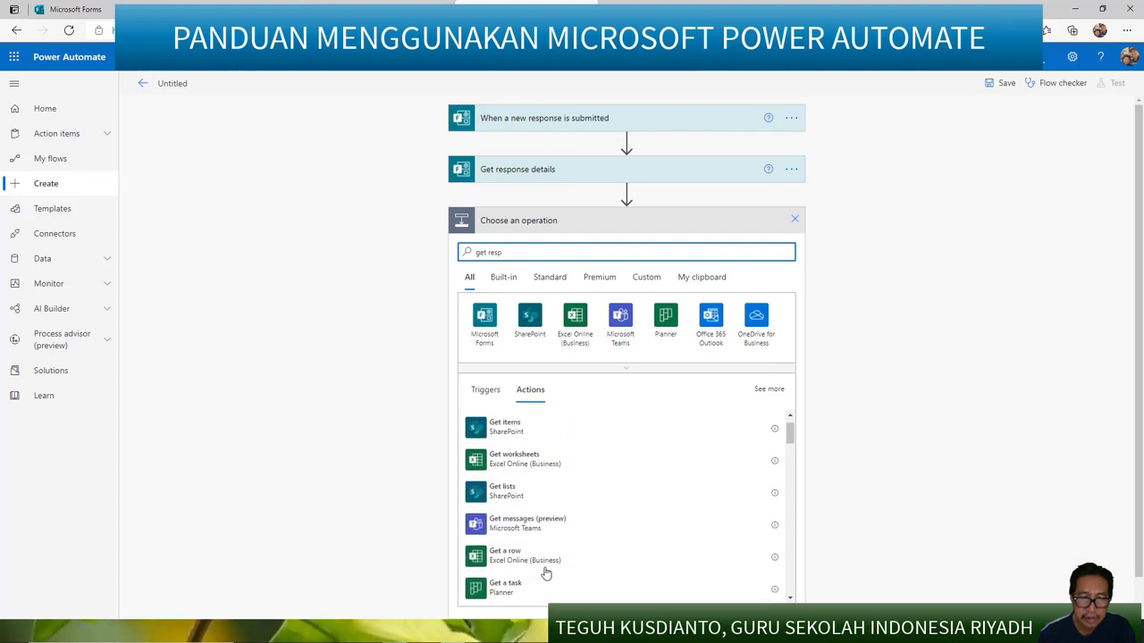
scroll(546, 573, down, 1)
scroll(546, 574, up, 2)
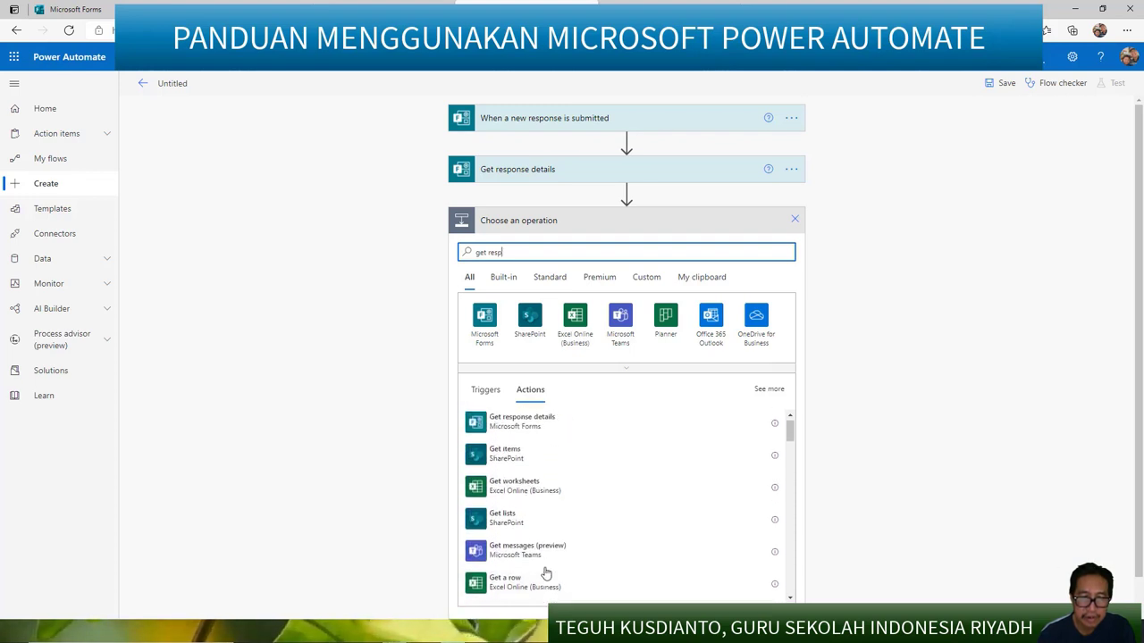
click(506, 432)
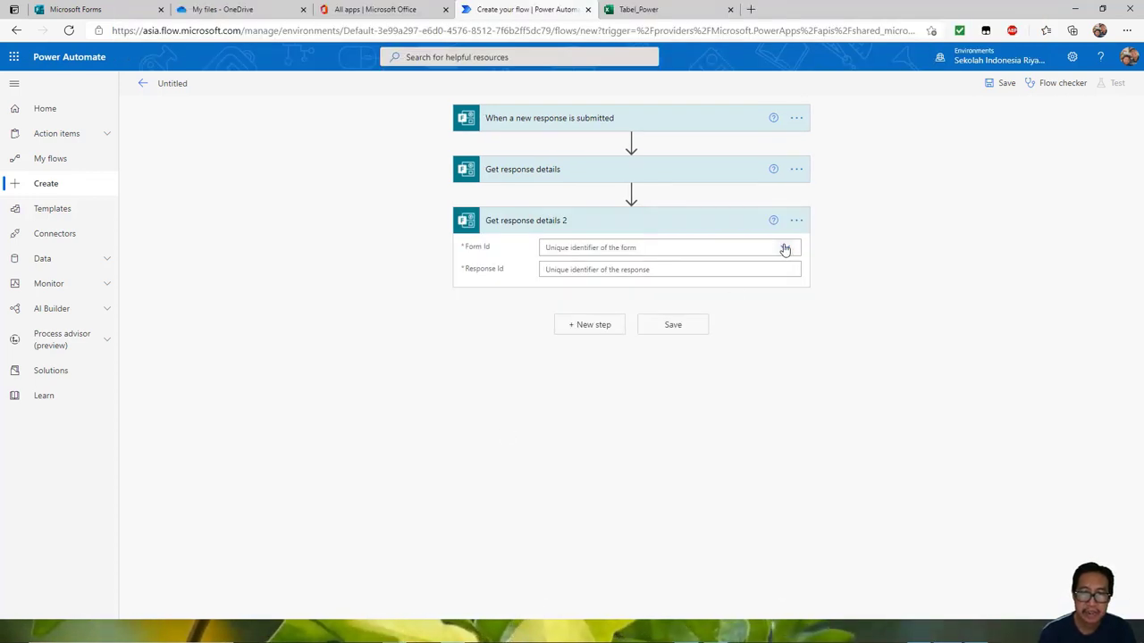
Set the "Get response details 2" action to form Kuis_2 with the trigger's Response Id as its response
click(785, 249)
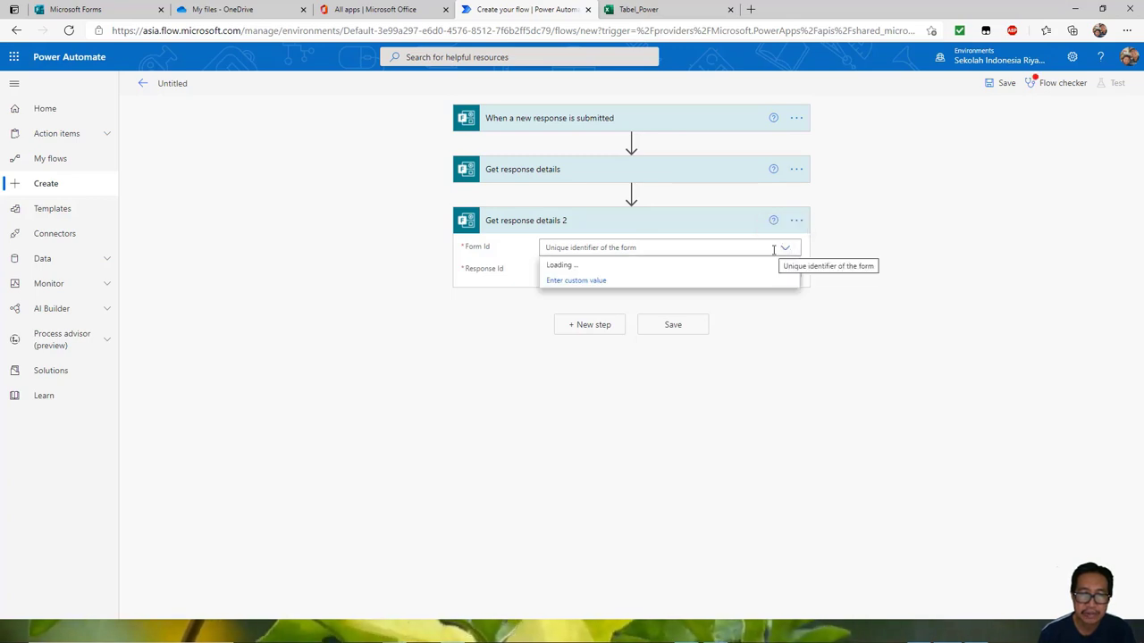
scroll(629, 343, down, 5)
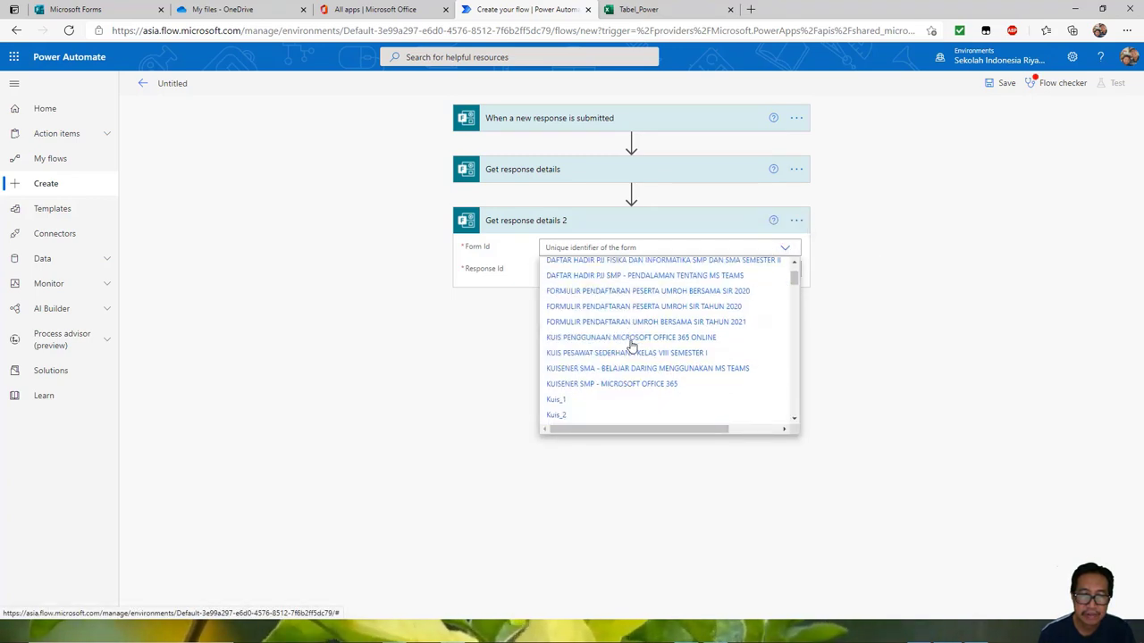
click(565, 369)
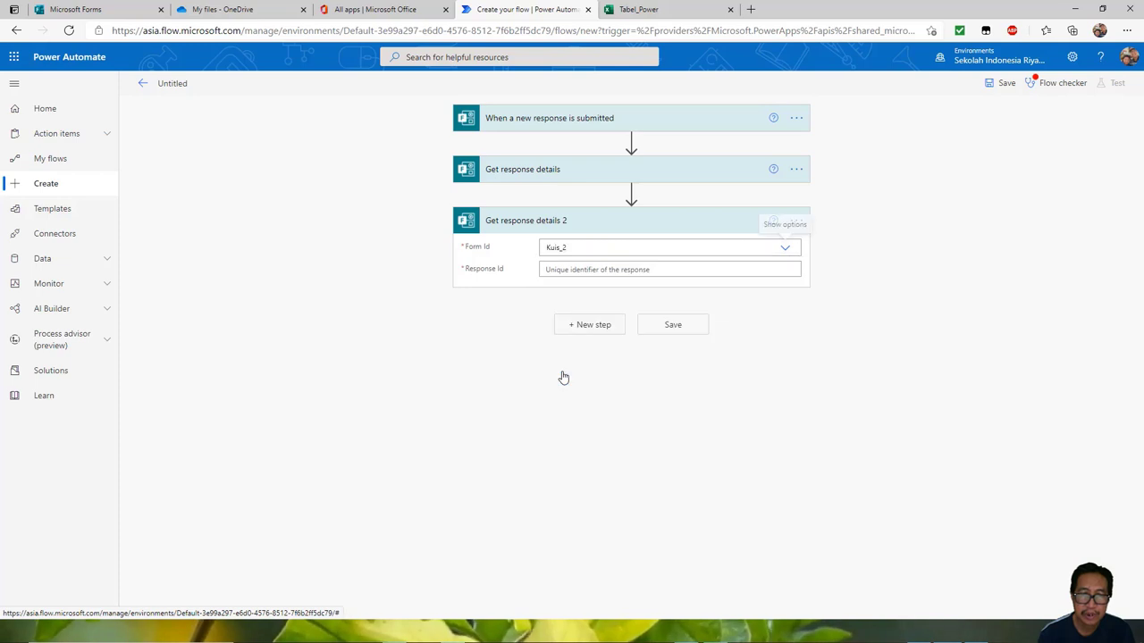
click(670, 270)
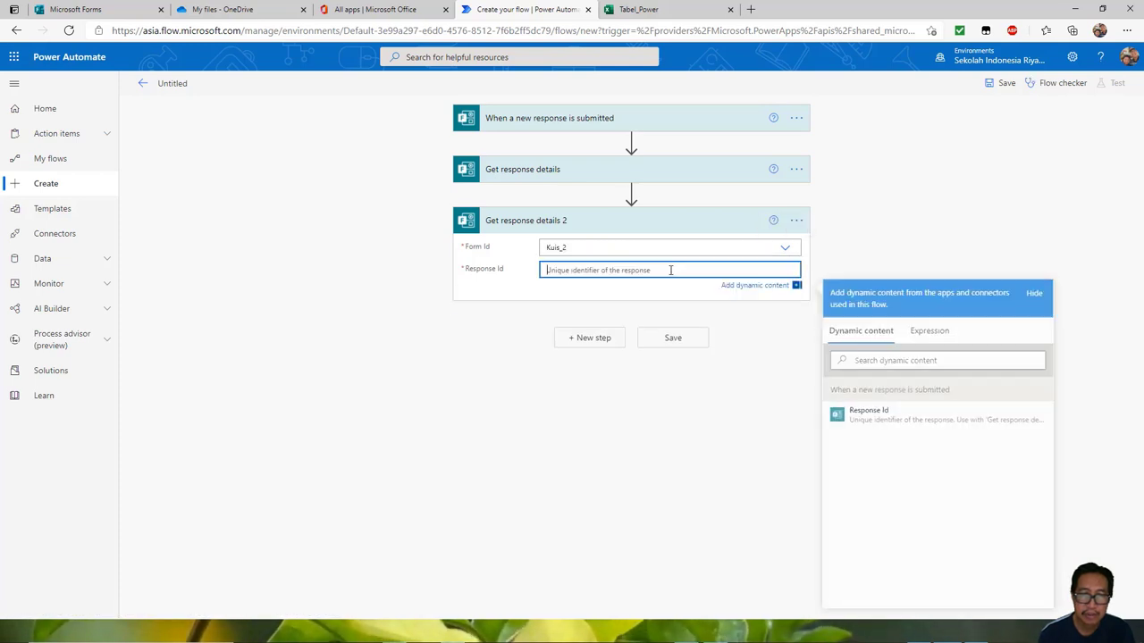
click(856, 418)
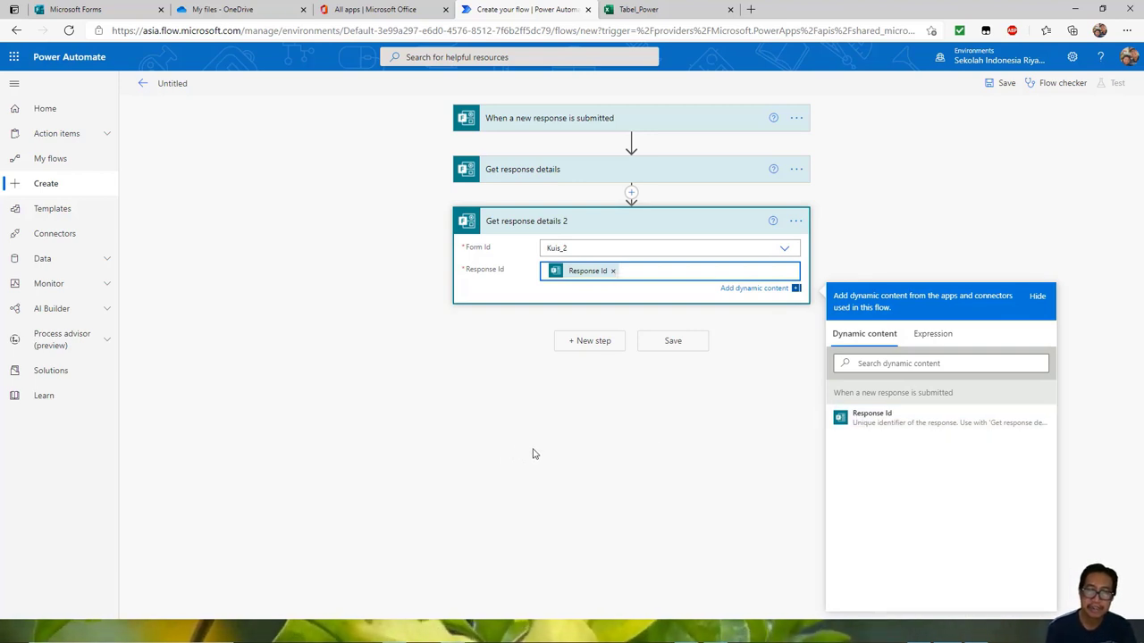
Add a new flow step with the Office 365 Users action "Get user profile (V2)", searching for "get user"
click(589, 341)
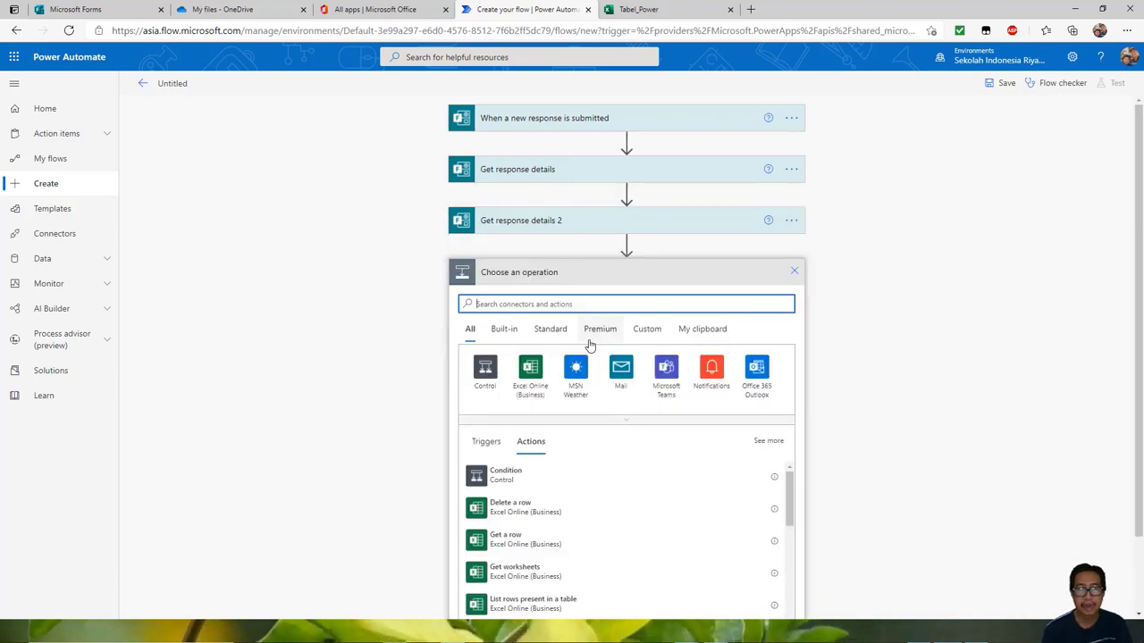
text(get )
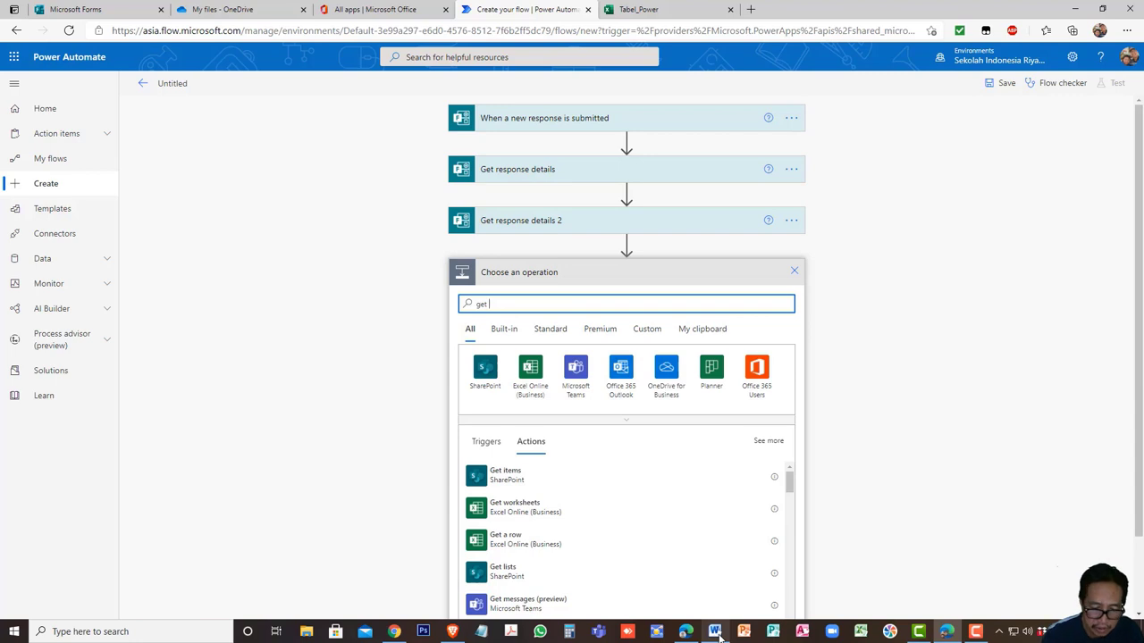
text(user)
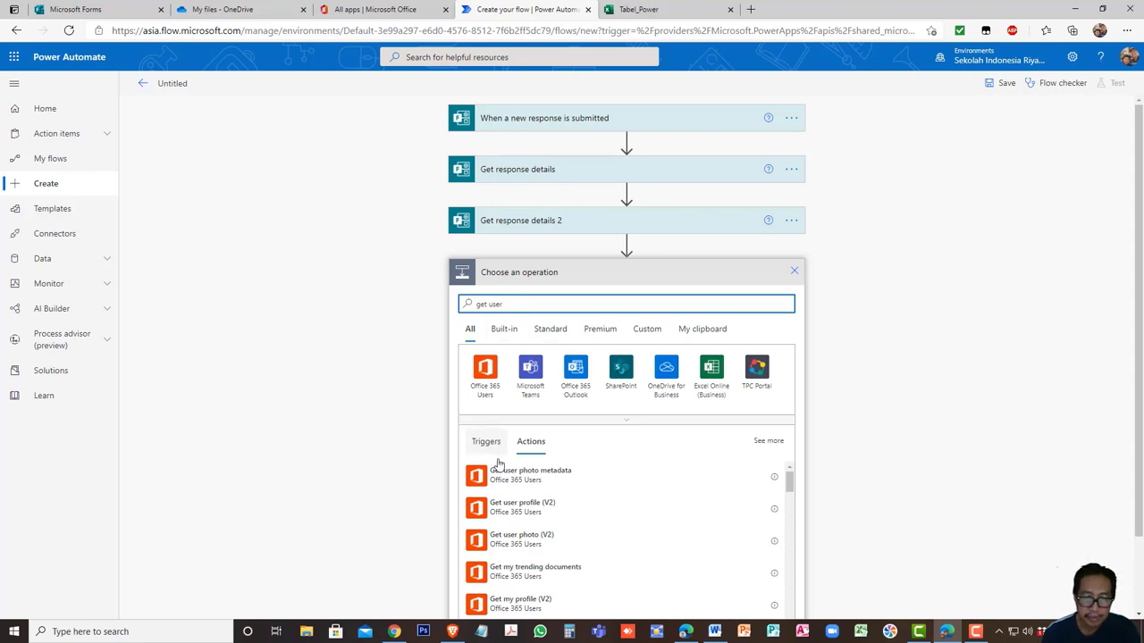
click(514, 516)
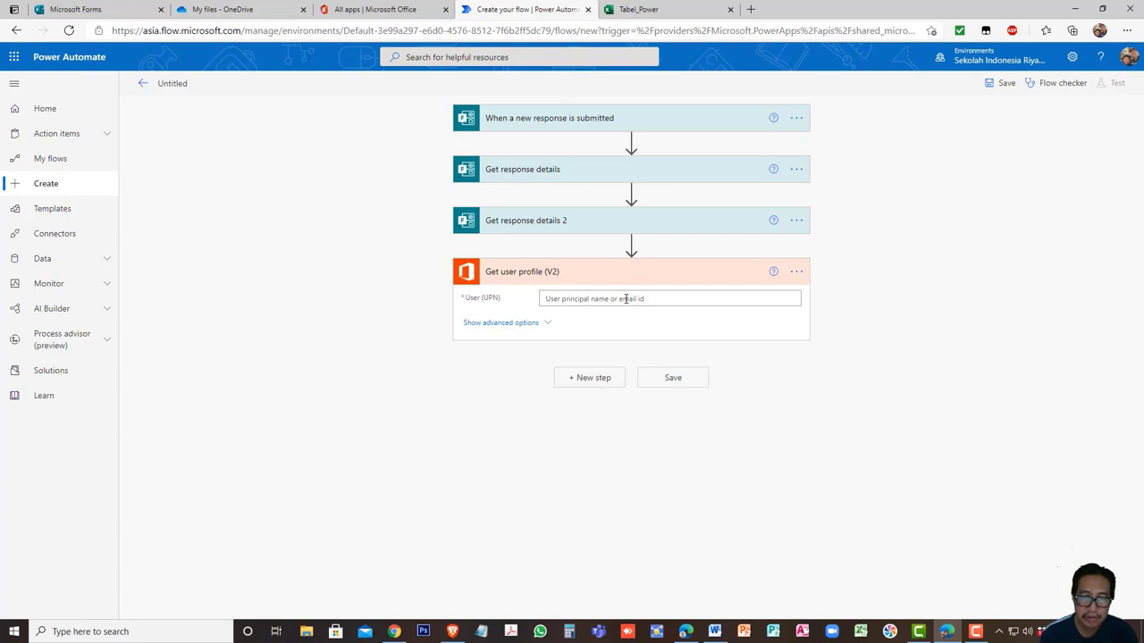
Set the user (UPN) of "Get user profile (V2)" to the dynamic Responders' Email from the first "Get response details"
click(625, 299)
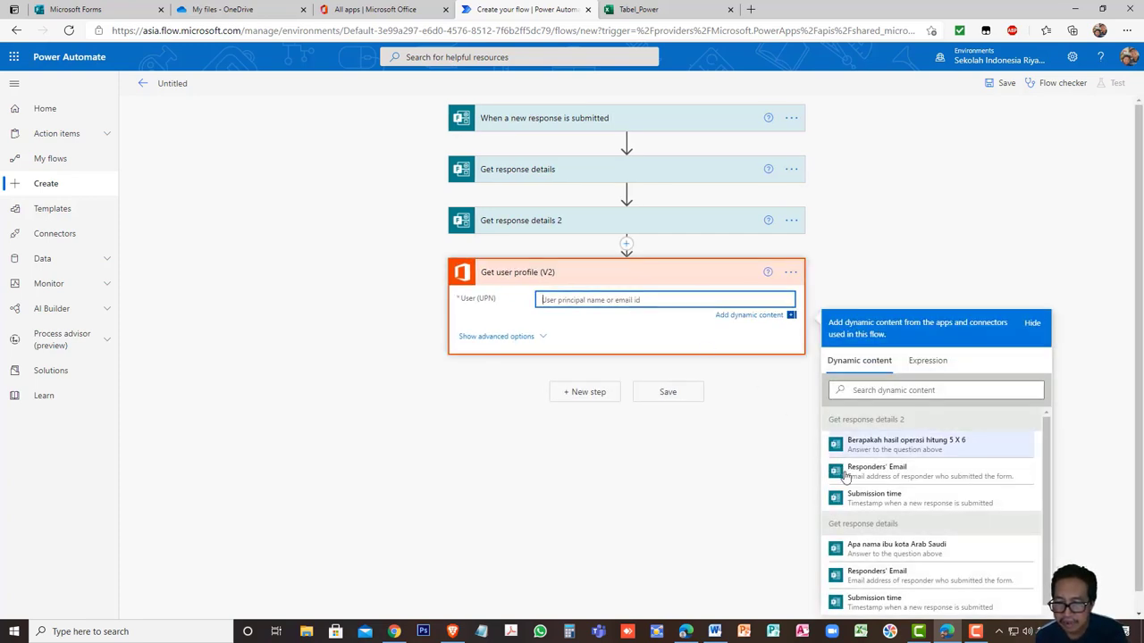
click(900, 579)
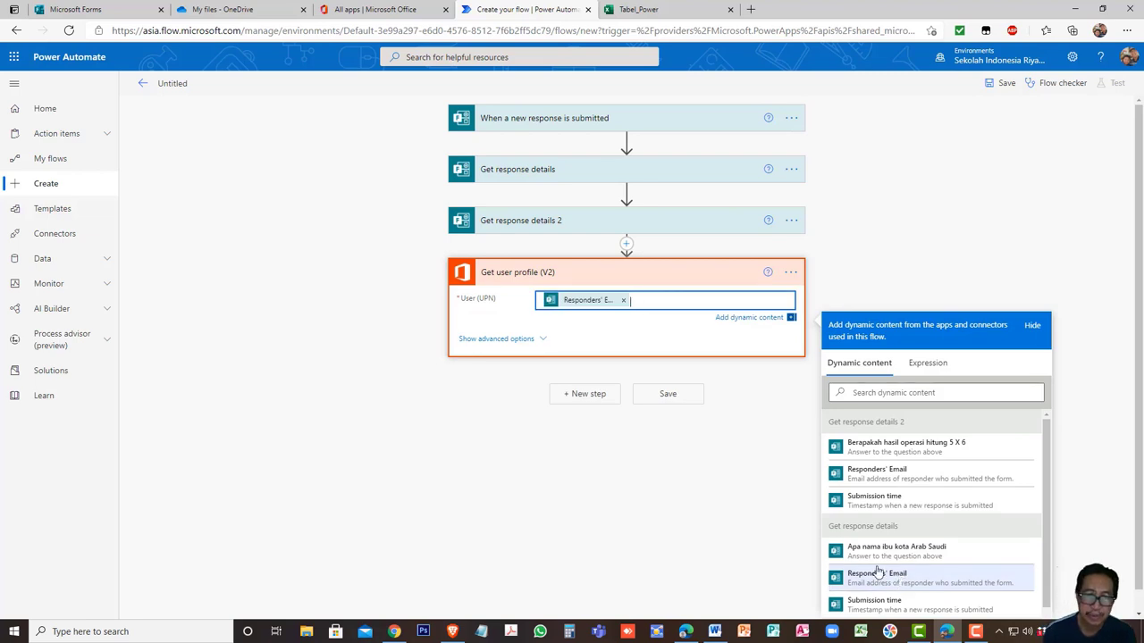
click(832, 240)
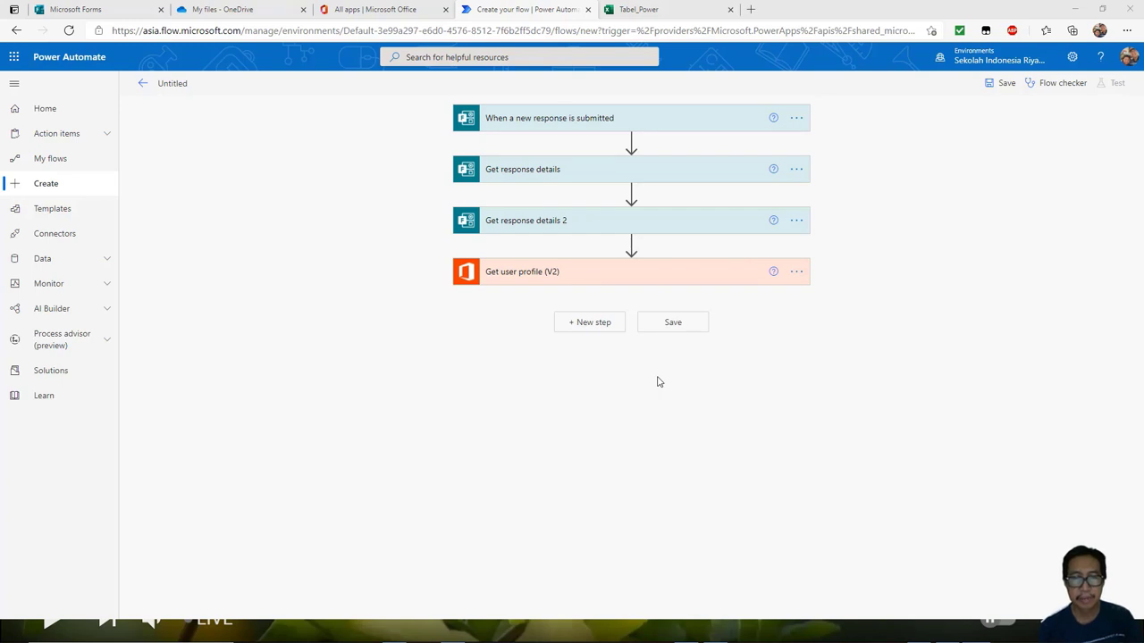
Add a new flow step with the Excel Online (Business) action "Add a row into a table", searching for "add"
click(601, 323)
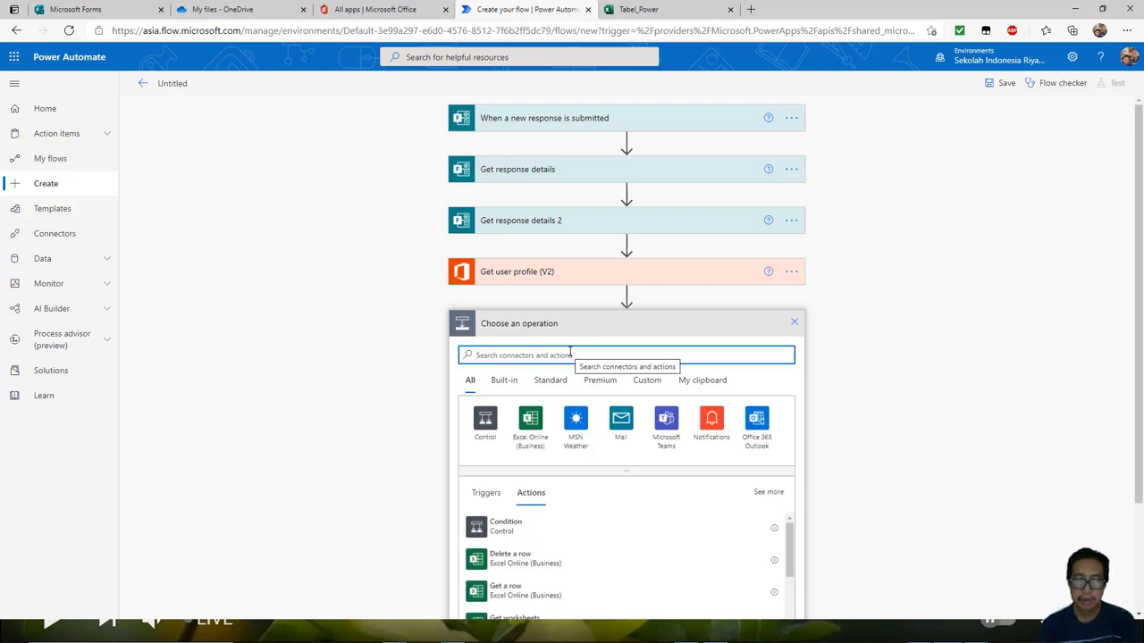
text(add)
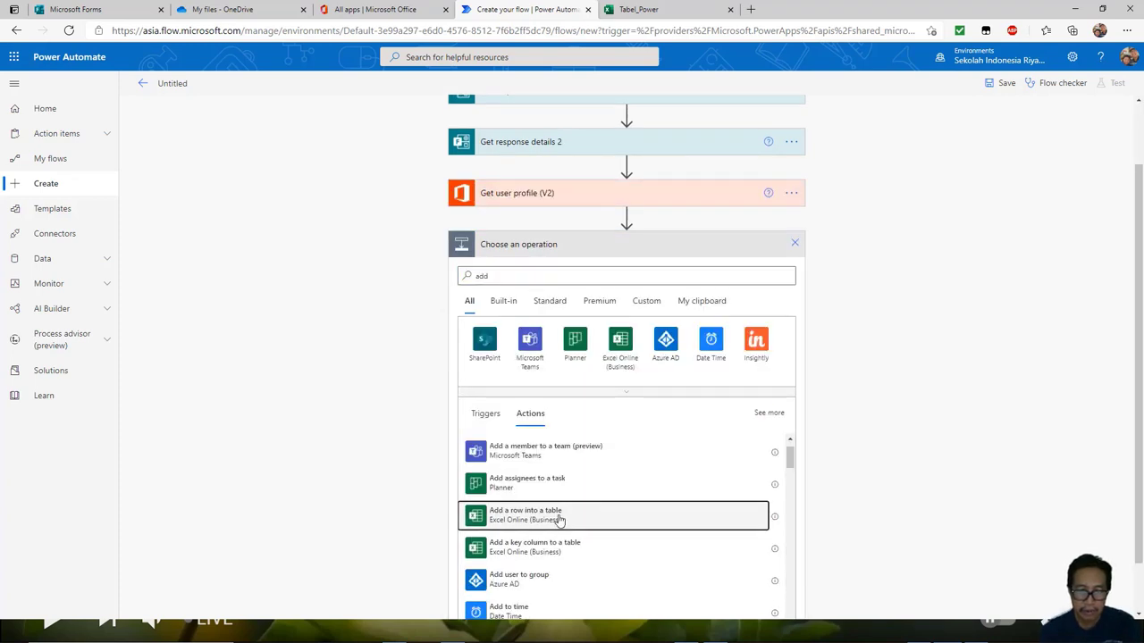
click(559, 518)
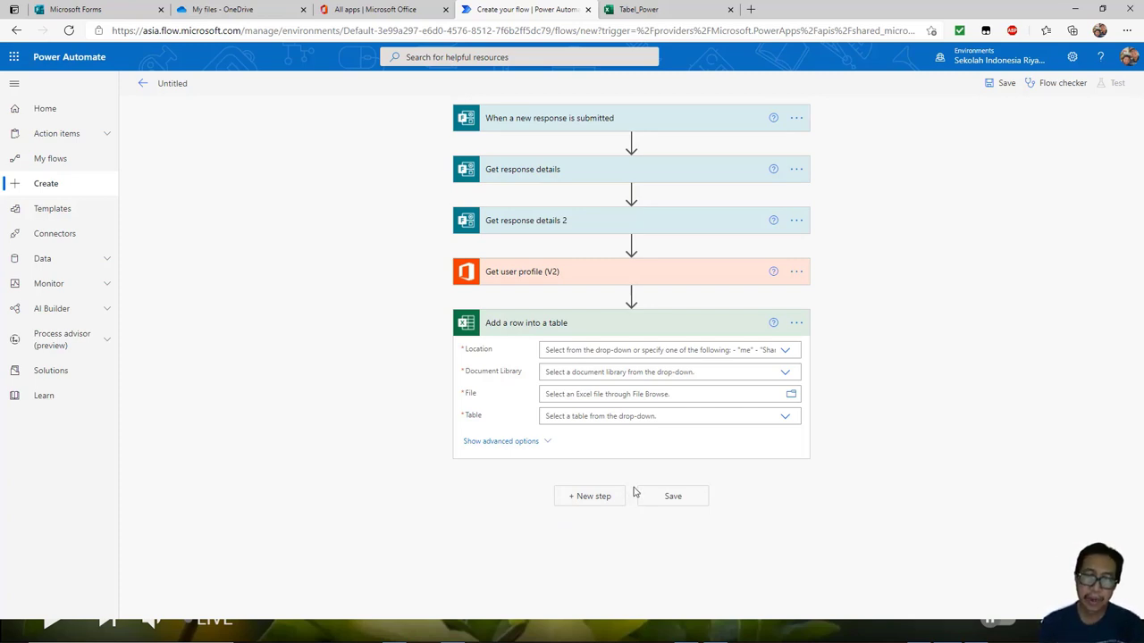
Set the location of "Add a row into a table" to OneDrive for Business and its document library to OneDrive
click(787, 354)
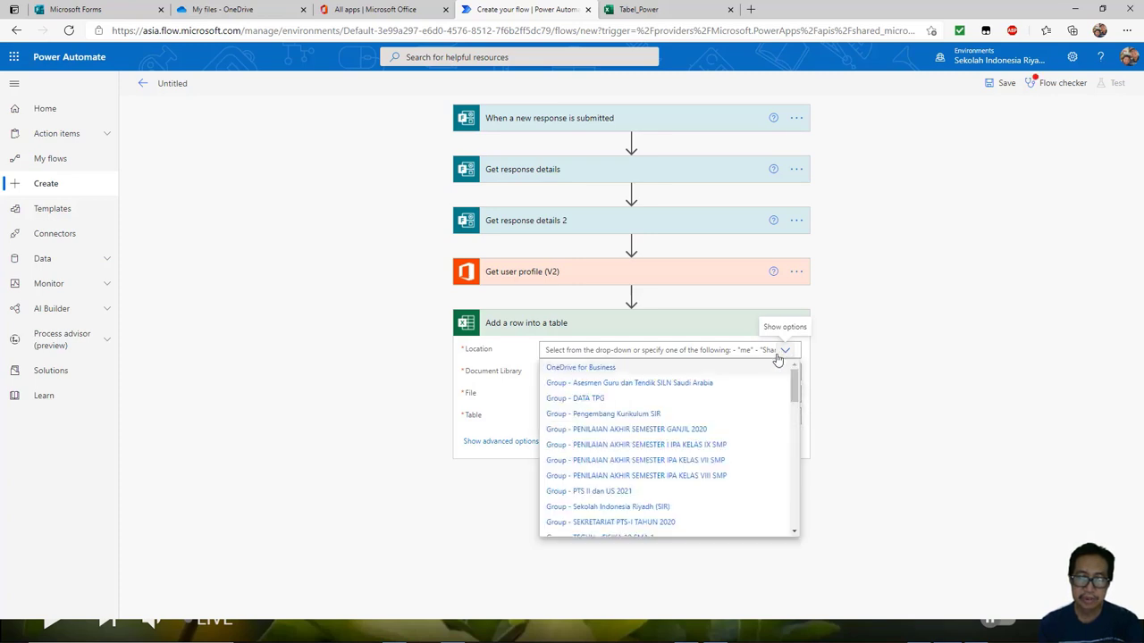
click(583, 368)
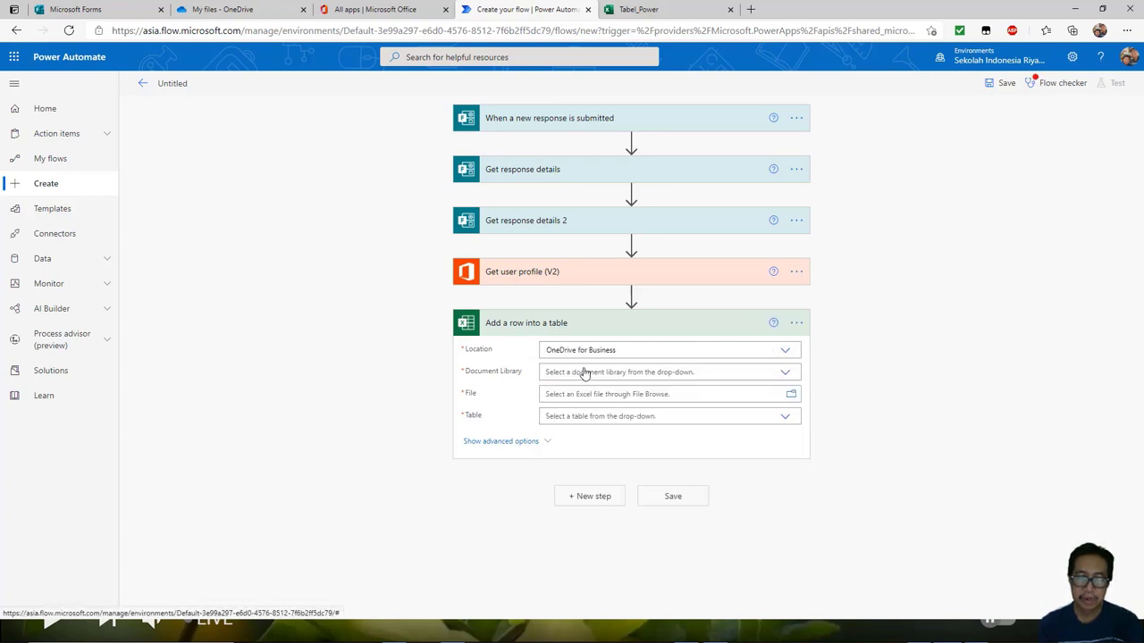
click(786, 375)
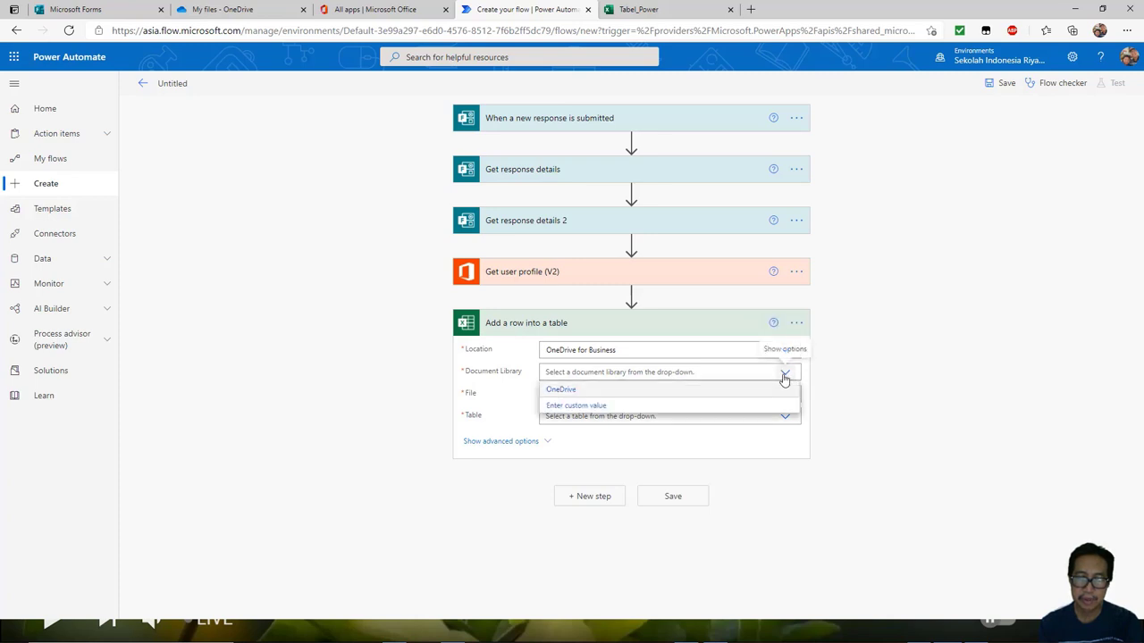
click(560, 392)
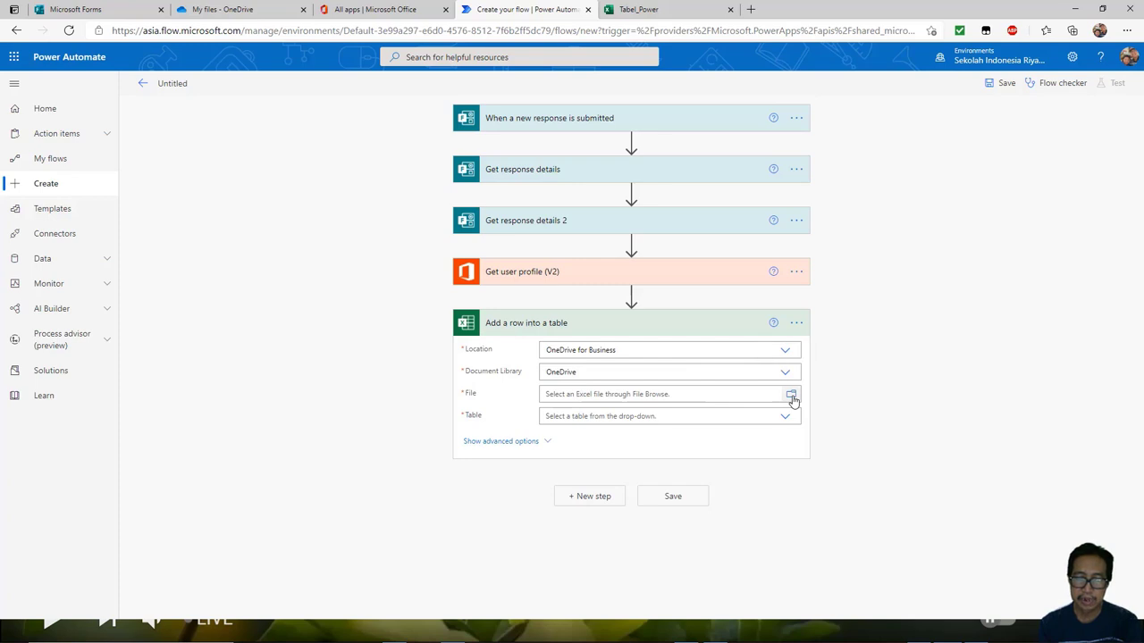
Choose Tabel_Power.xlsx from the PowerAutomate folder as the file for "Add a row into a table"
click(791, 396)
scroll(901, 327, up, 3)
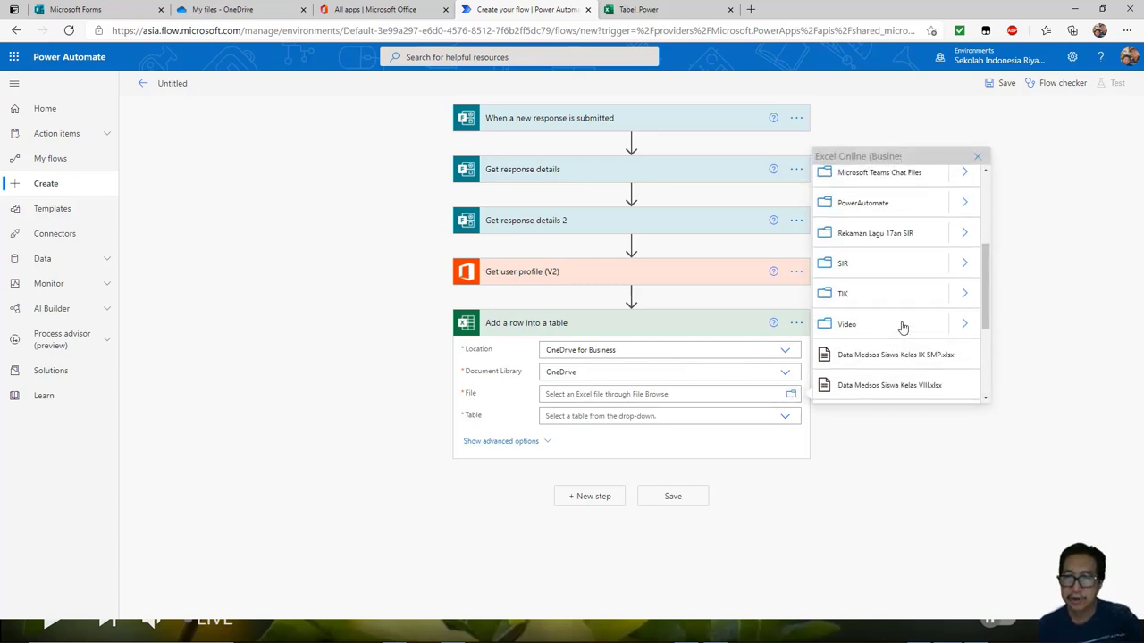
click(968, 204)
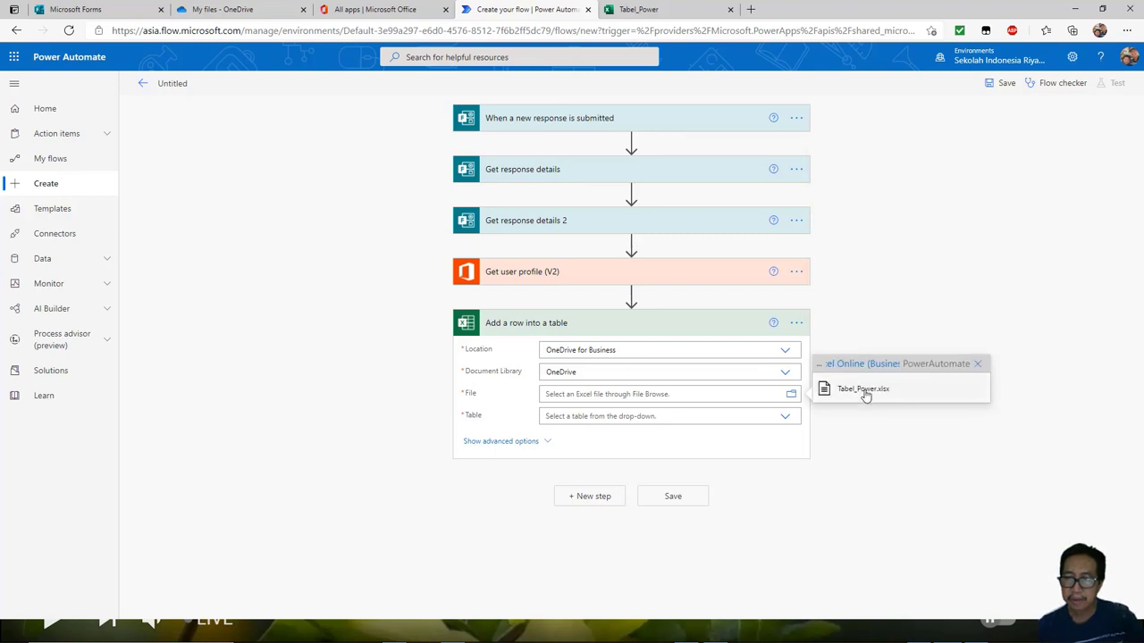
click(863, 390)
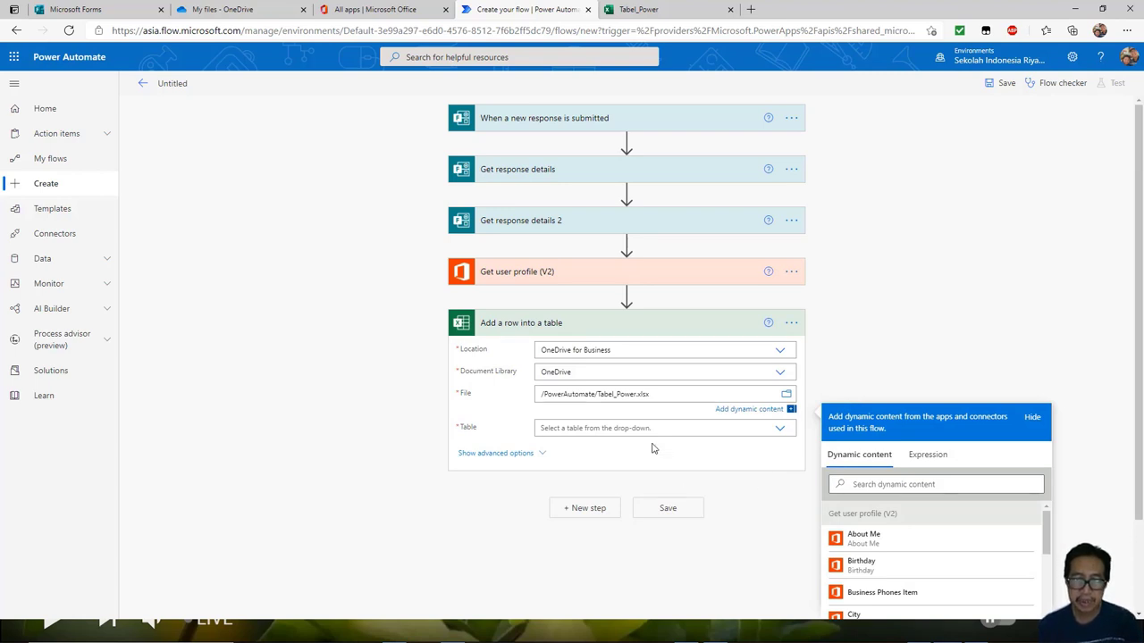
Select Table1 as the table for "Add a row into a table"
scroll(654, 446, down, 1)
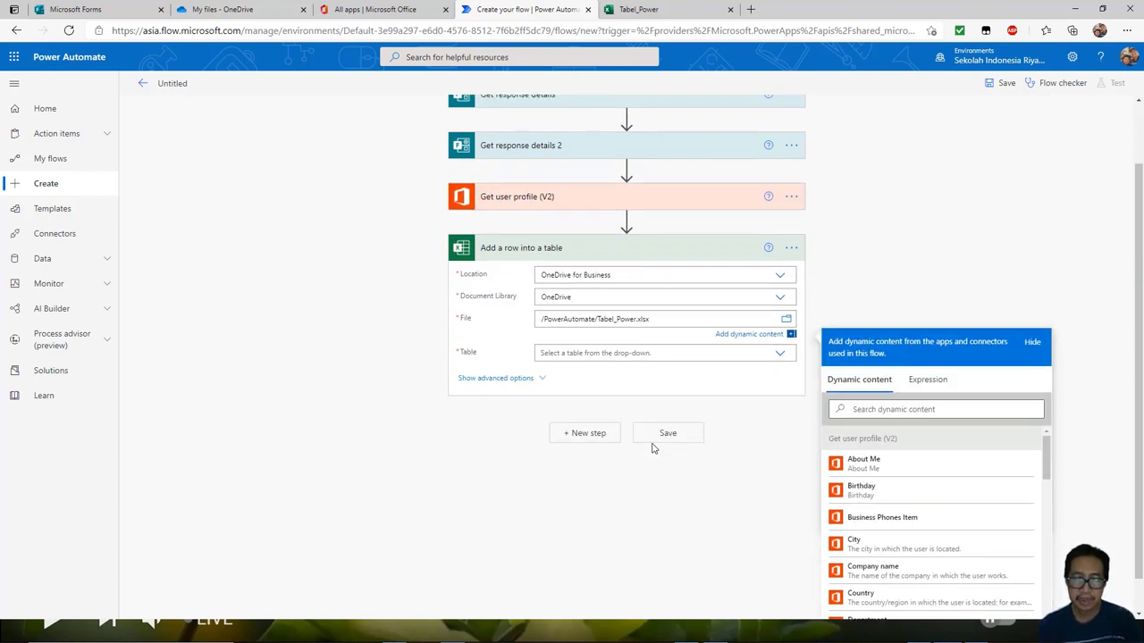
click(778, 351)
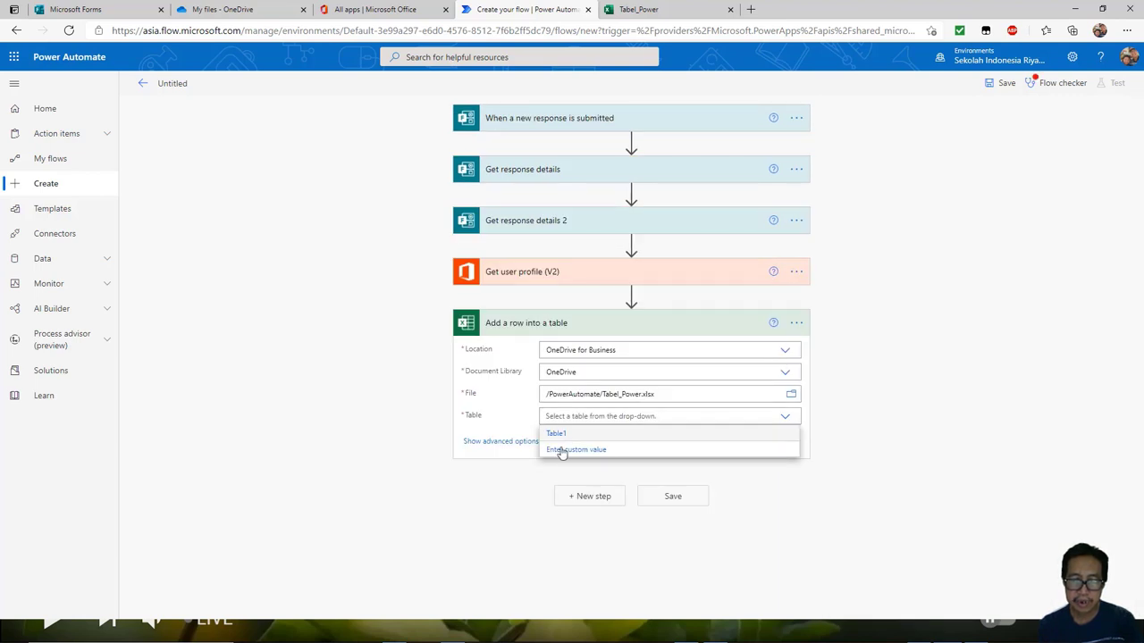
click(557, 435)
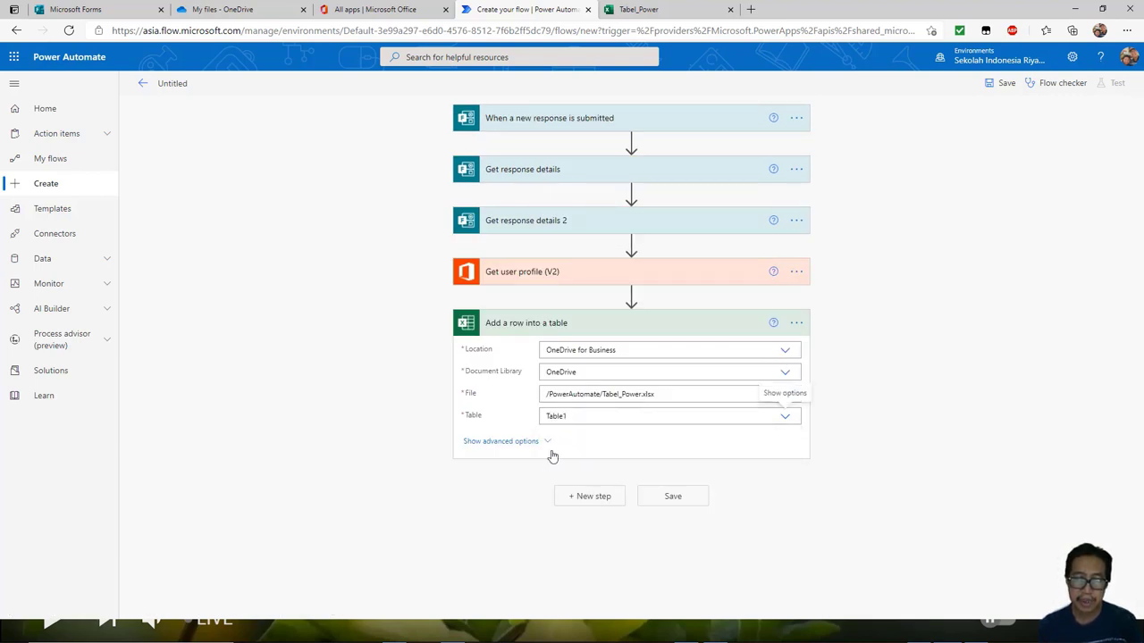
Map the Nama column to the dynamic Display Name from "Get user profile (V2)", removing the stray text "displ"
scroll(558, 429, down, 1)
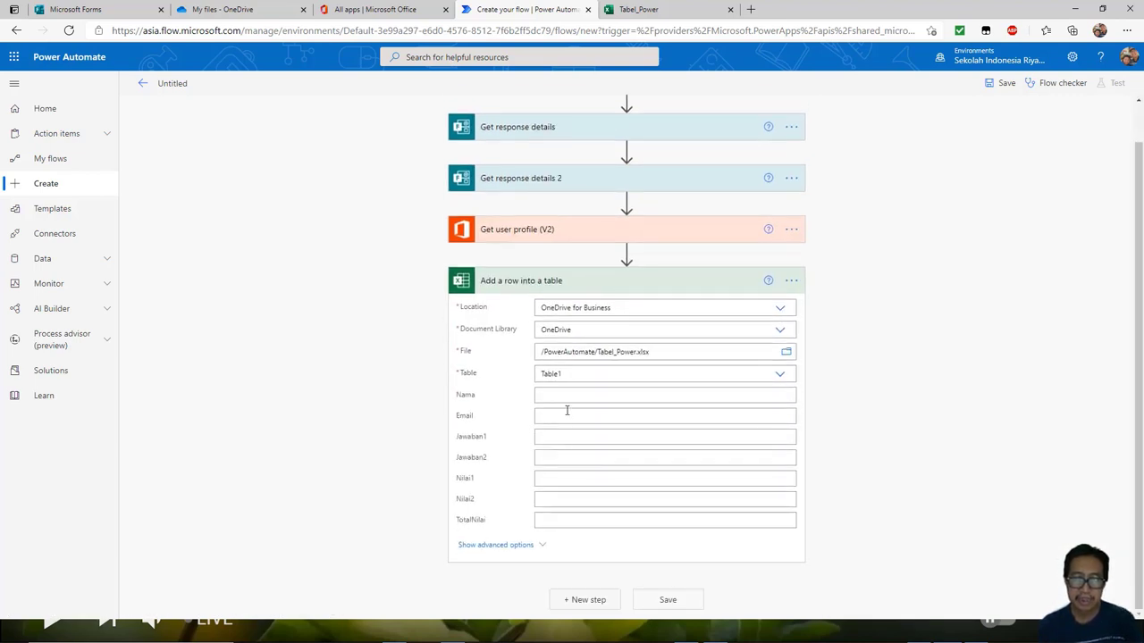
click(565, 398)
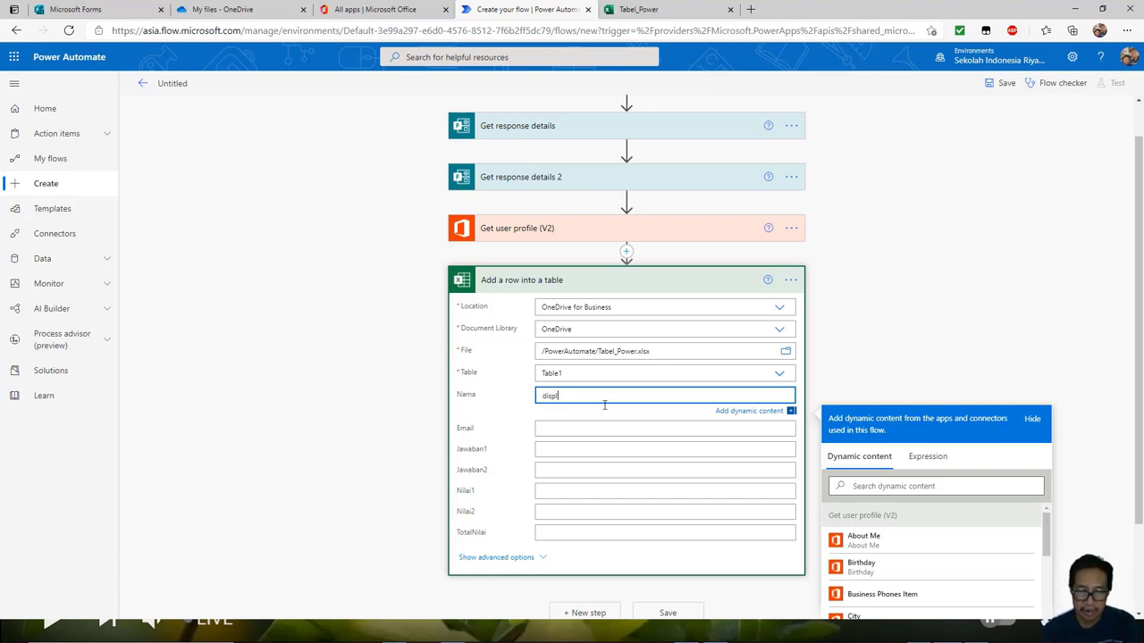
scroll(900, 600, down, 2)
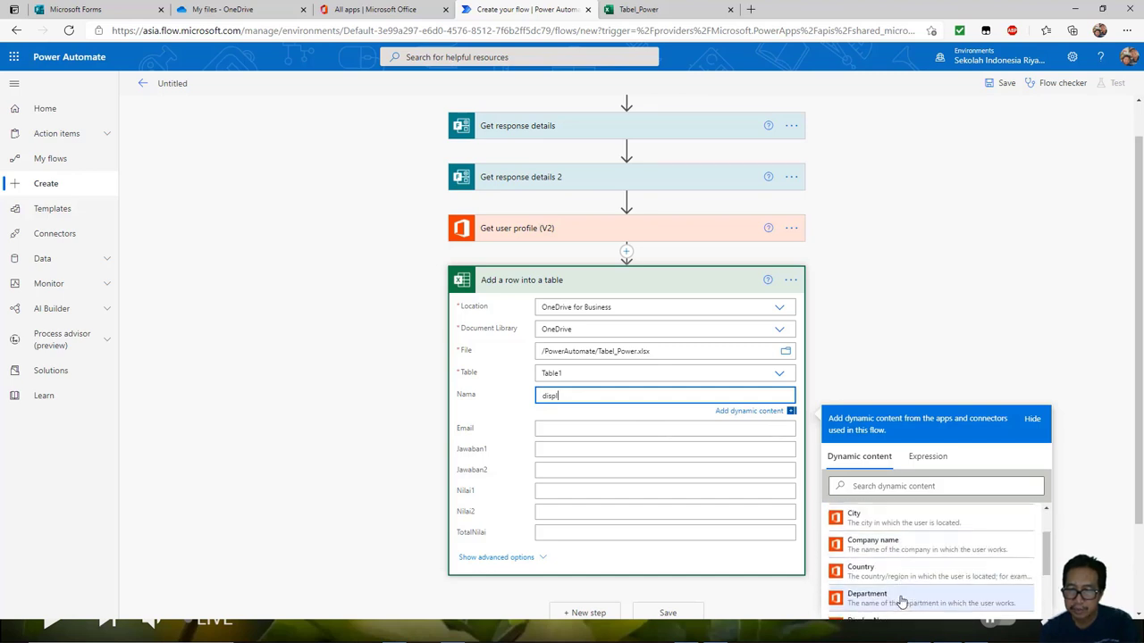
scroll(893, 597, down, 1)
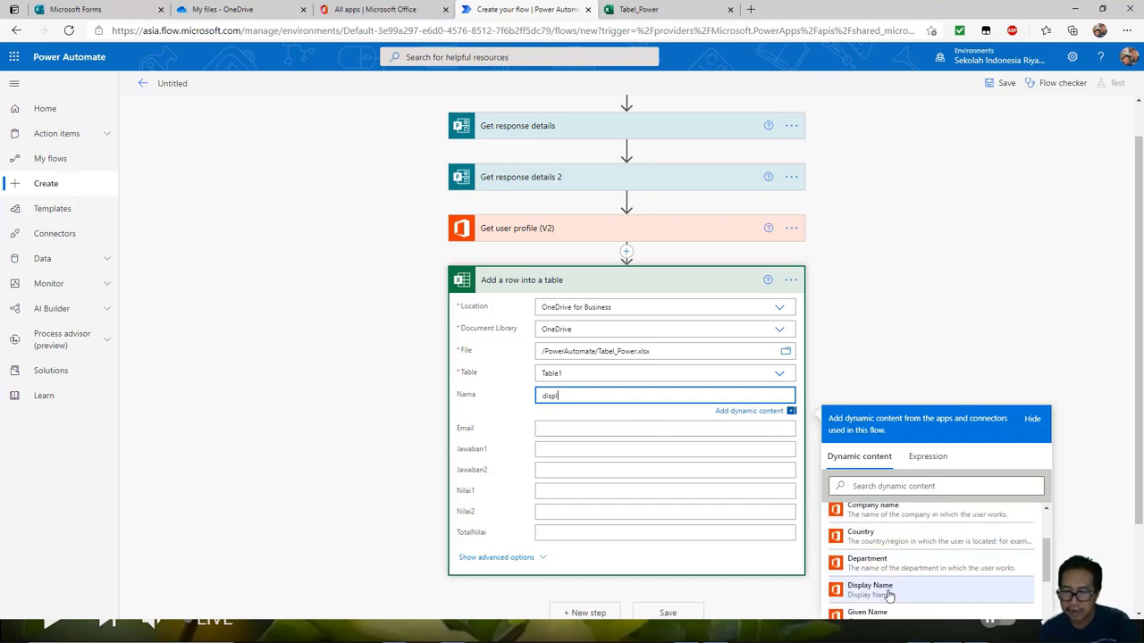
click(888, 592)
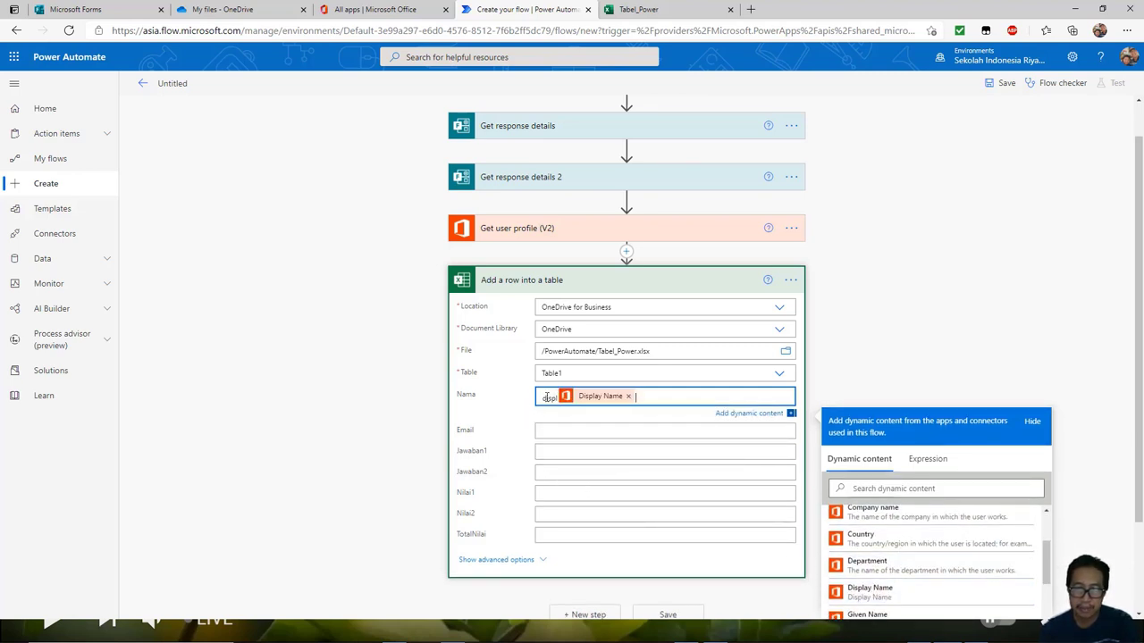
drag(543, 397, 561, 399)
key(BackSpace)
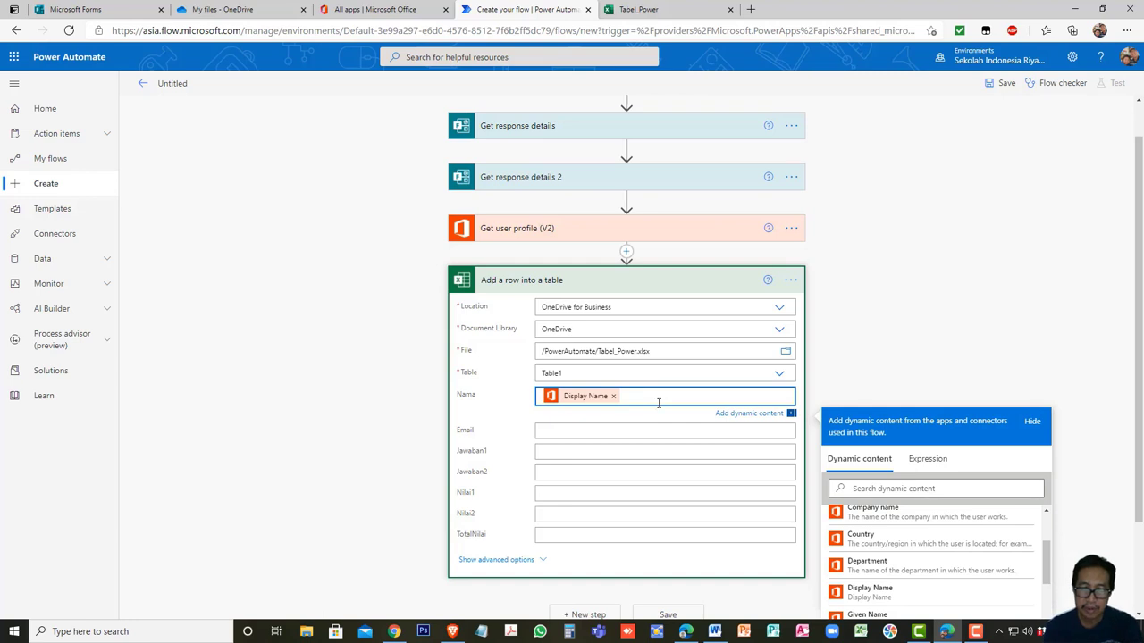
Map the Email column to the dynamic Responders' Email from "Get response details 2"
click(615, 432)
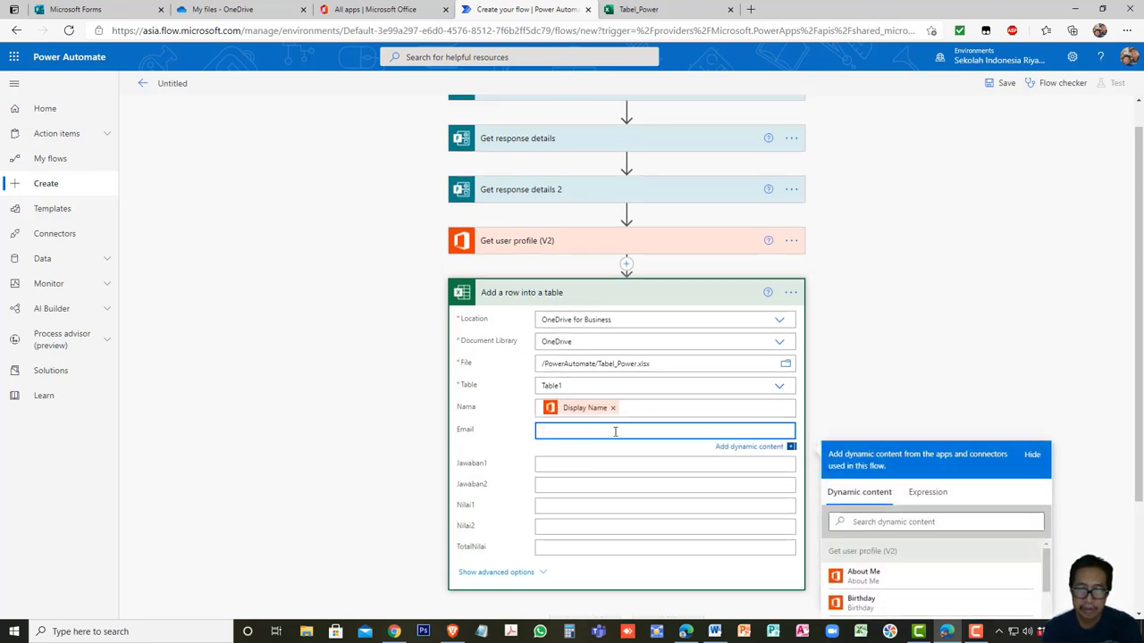
scroll(896, 565, down, 5)
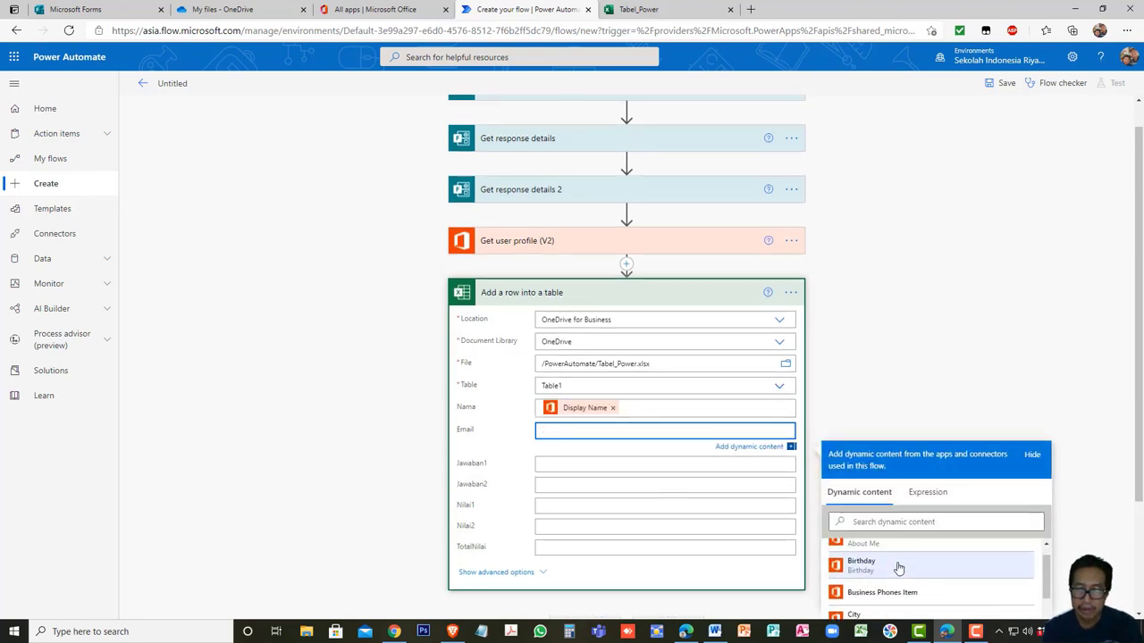
scroll(898, 572, down, 8)
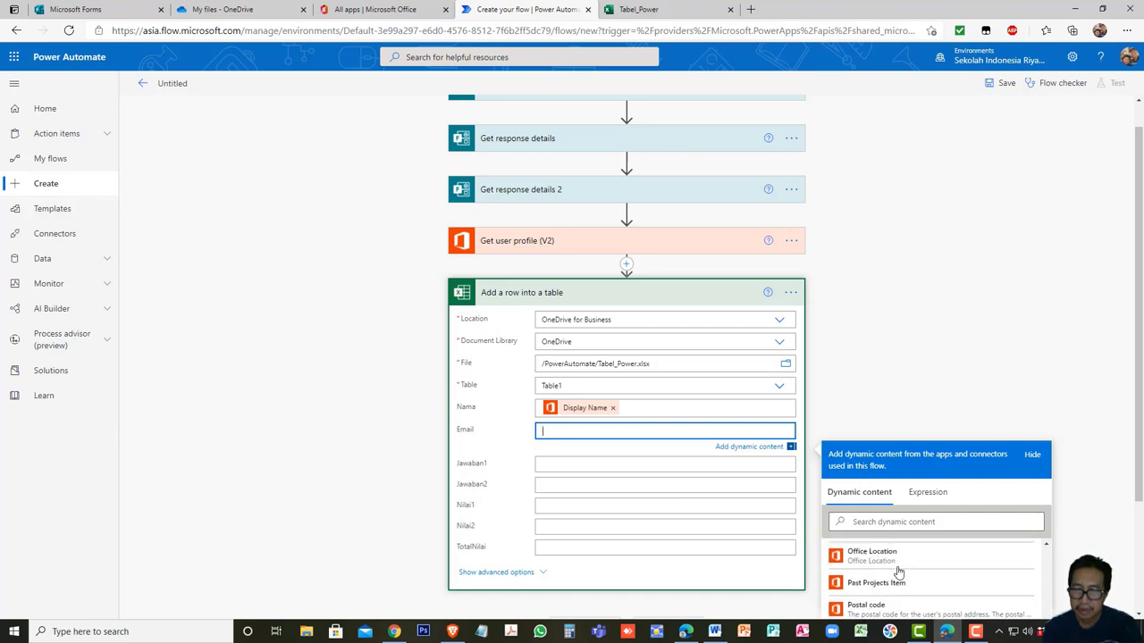
scroll(898, 572, down, 6)
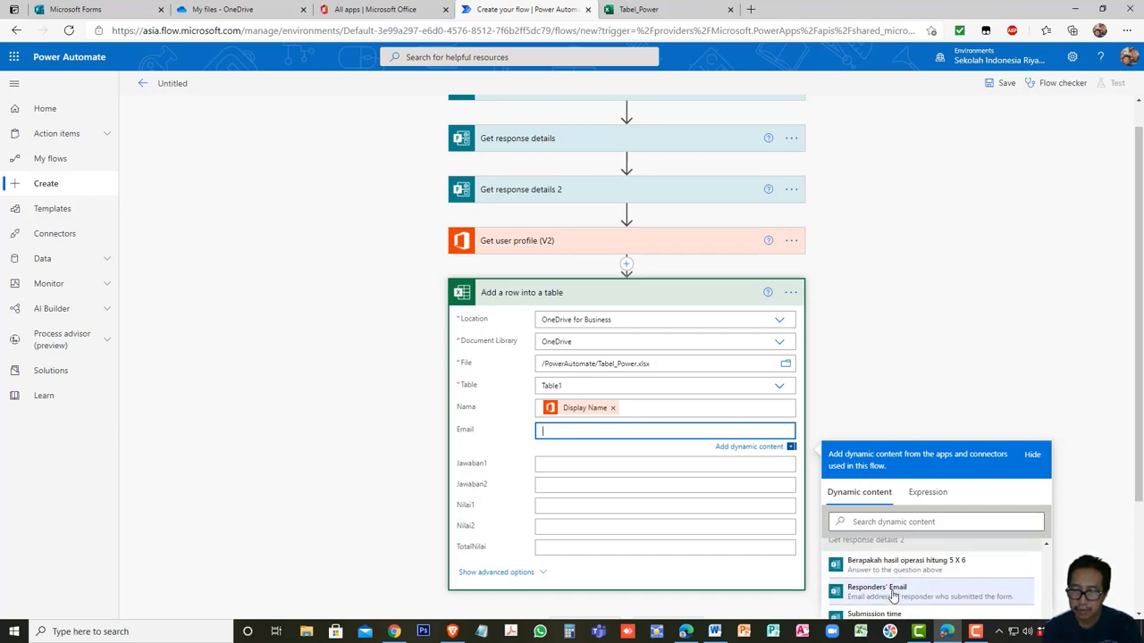
click(893, 592)
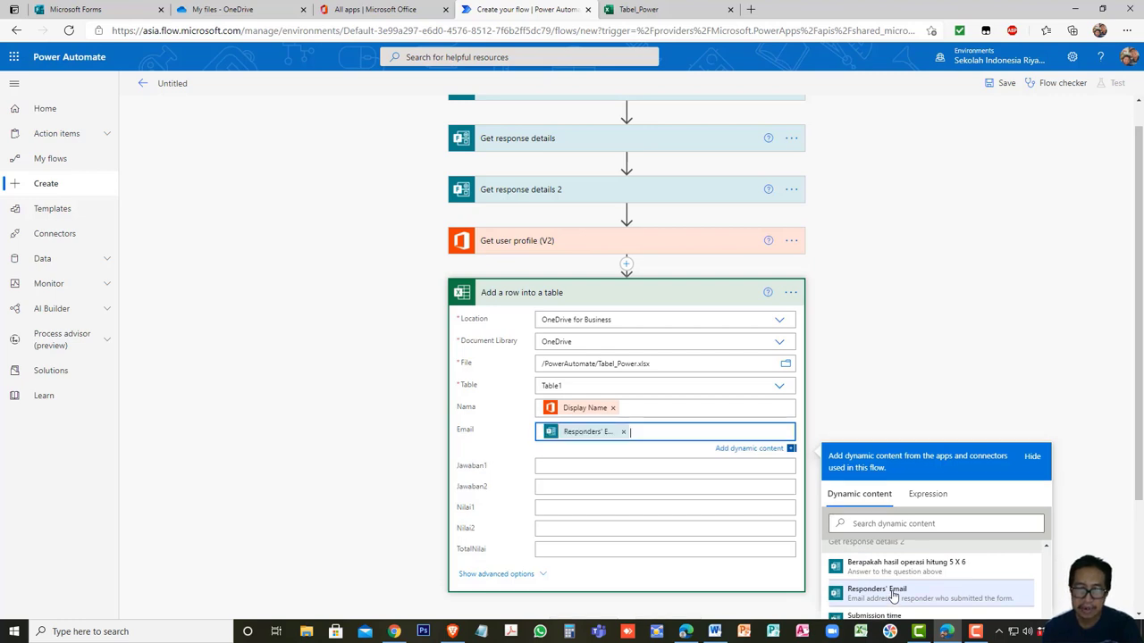
Map Jawaban1 to the "Apa nama ibu kota Arab Saudi" answer and Jawaban2 to the "Berapakah hasil operasi hitung 5 X 6" answer
click(543, 470)
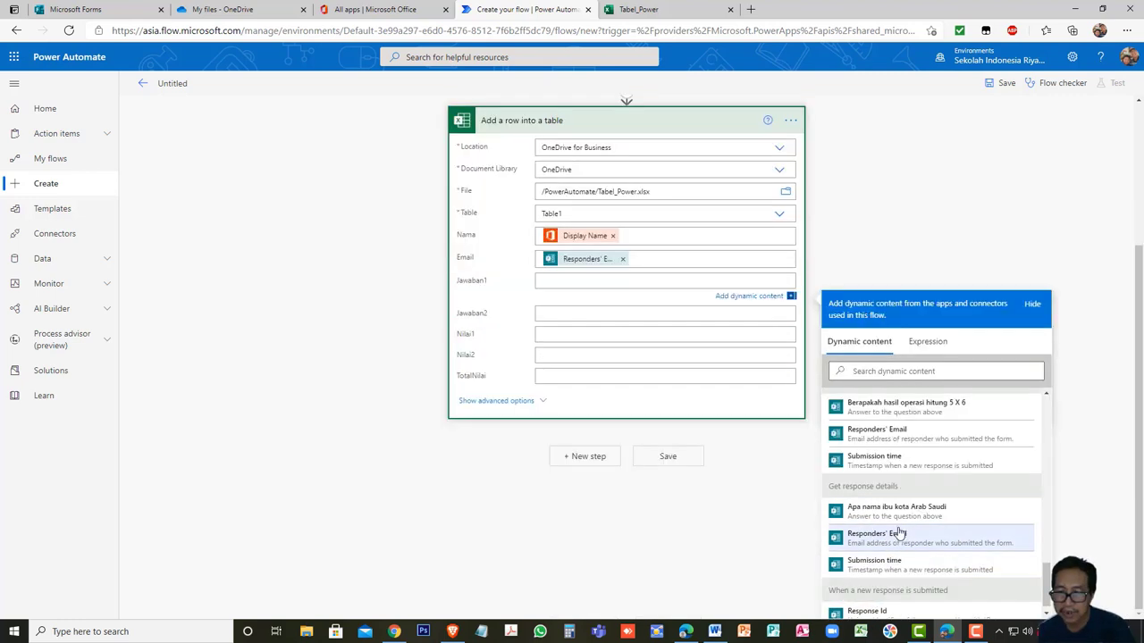
click(894, 509)
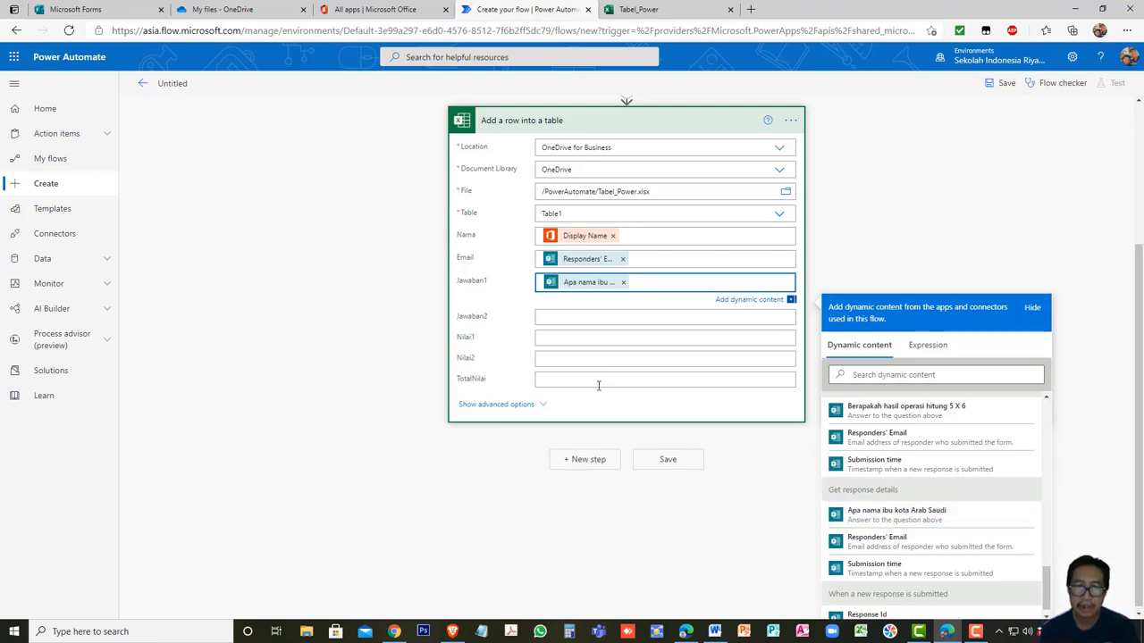
click(537, 315)
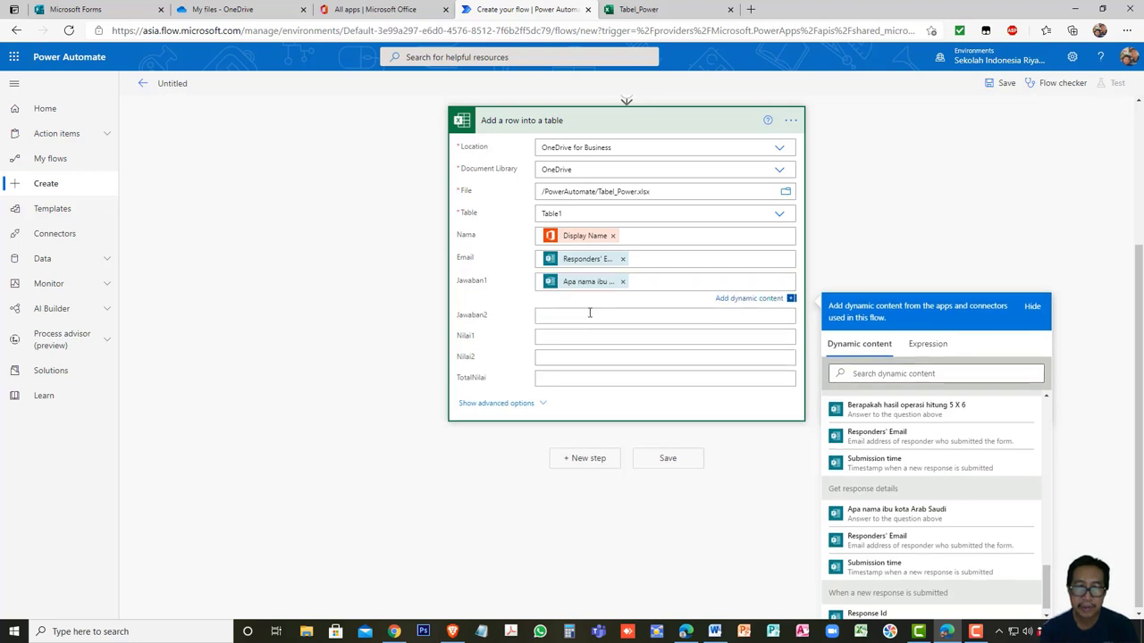
click(616, 317)
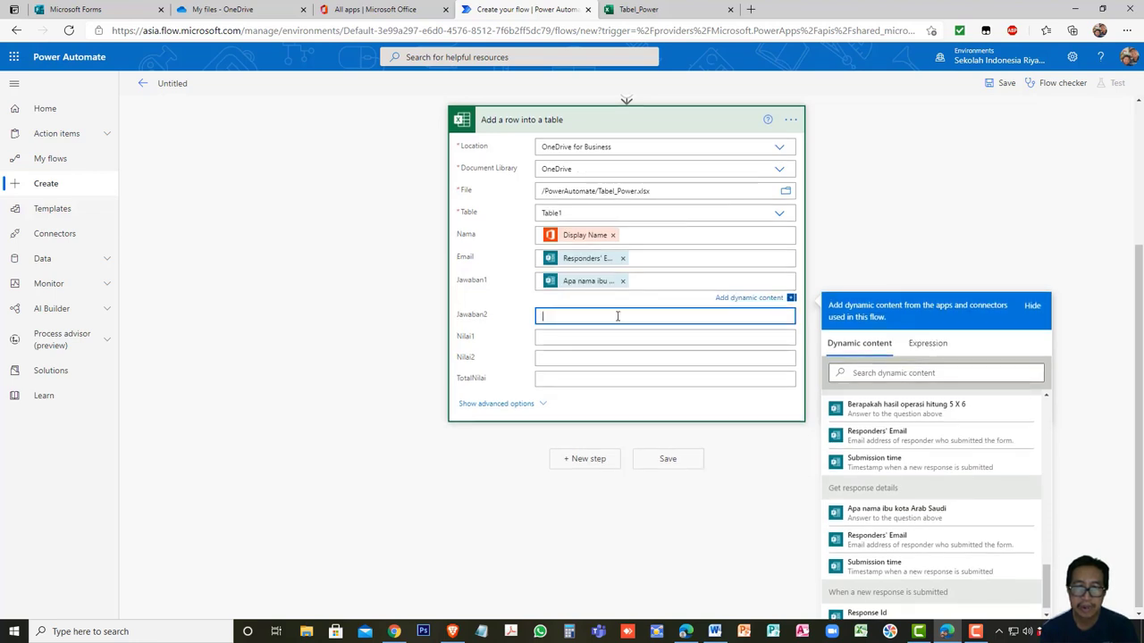
scroll(965, 511, down, 8)
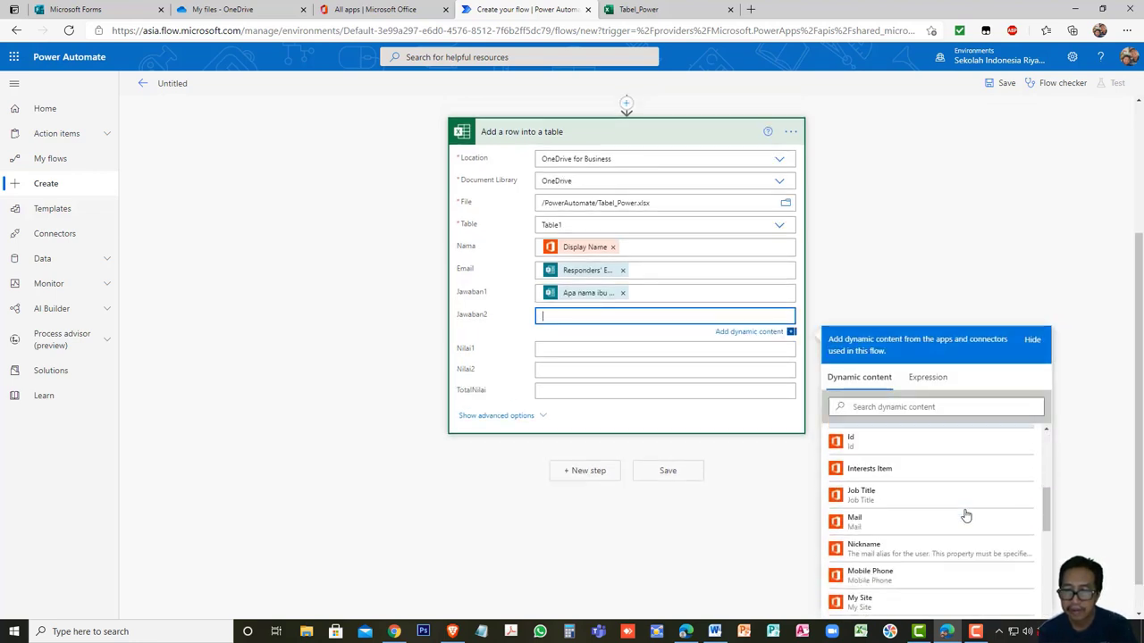
scroll(965, 518, down, 2)
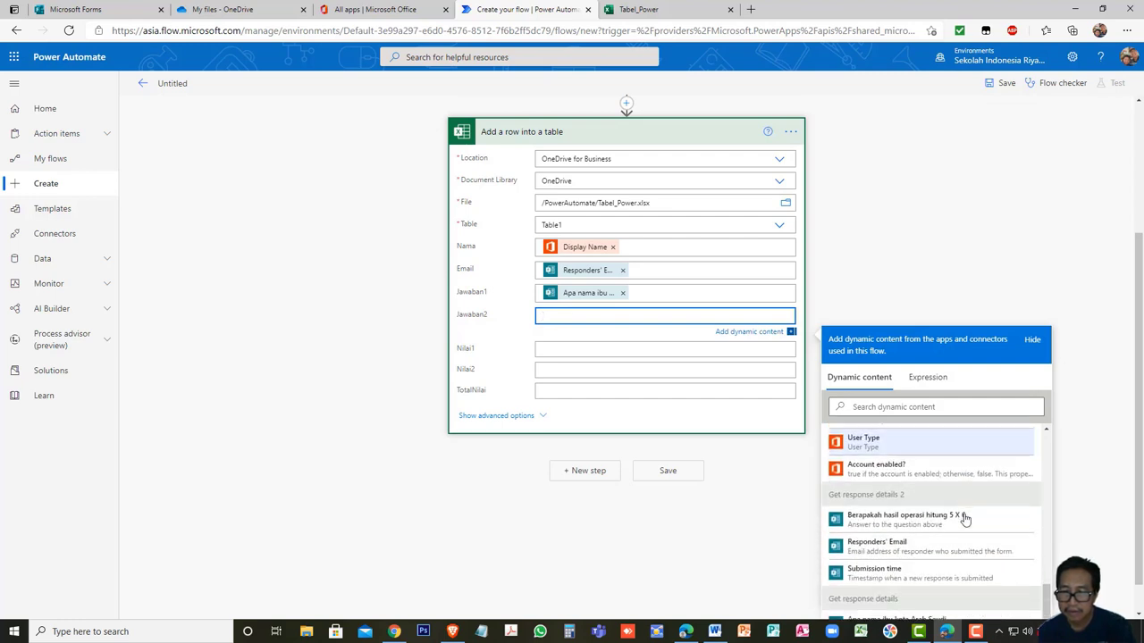
click(885, 520)
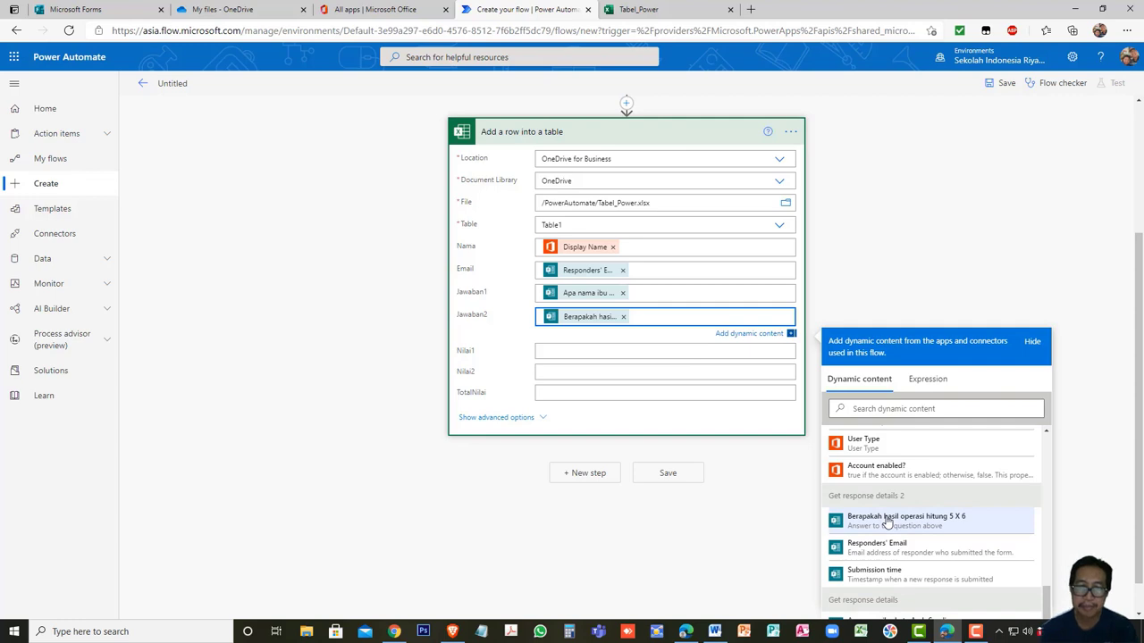
key(Tab)
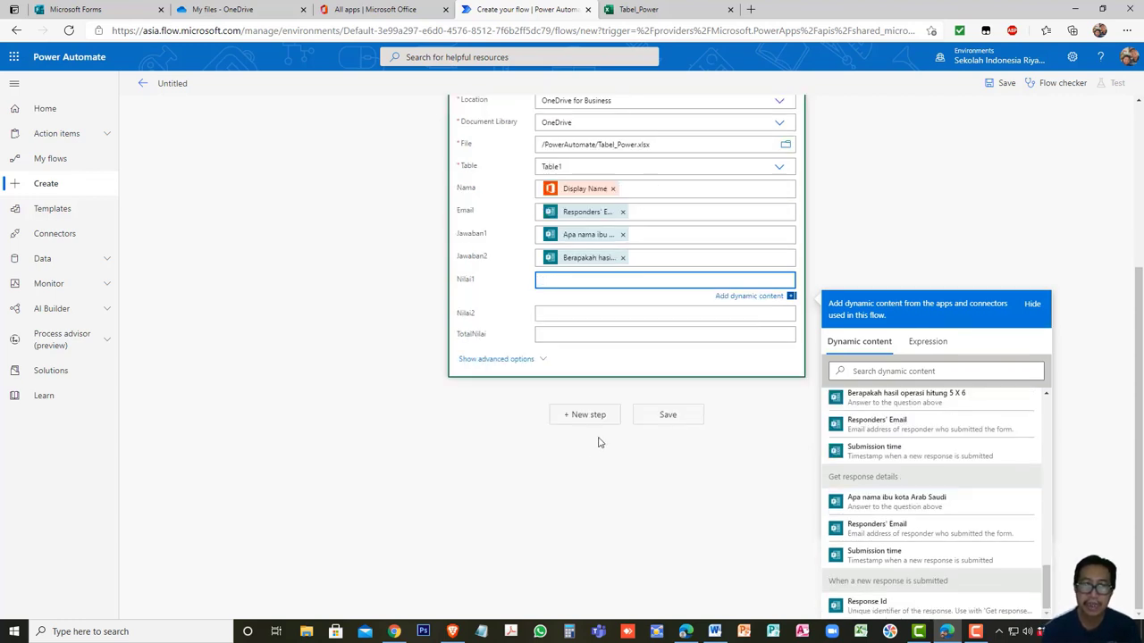
Add a new flow step with the Excel Online (Business) action "Get a row"
scroll(572, 452, up, 3)
scroll(568, 457, down, 1)
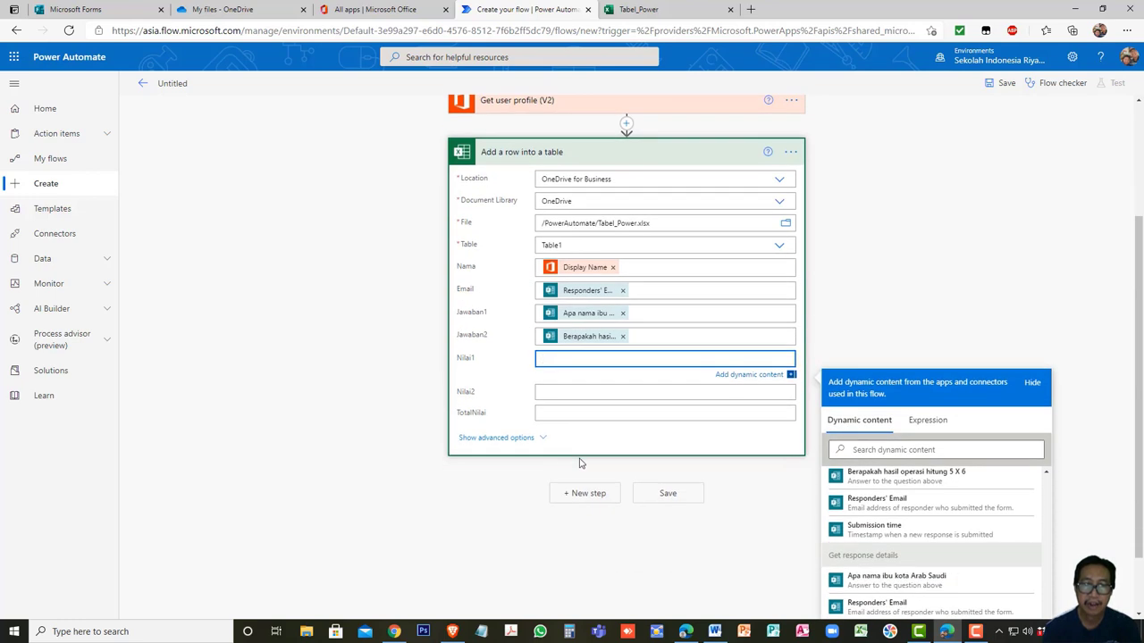
click(589, 497)
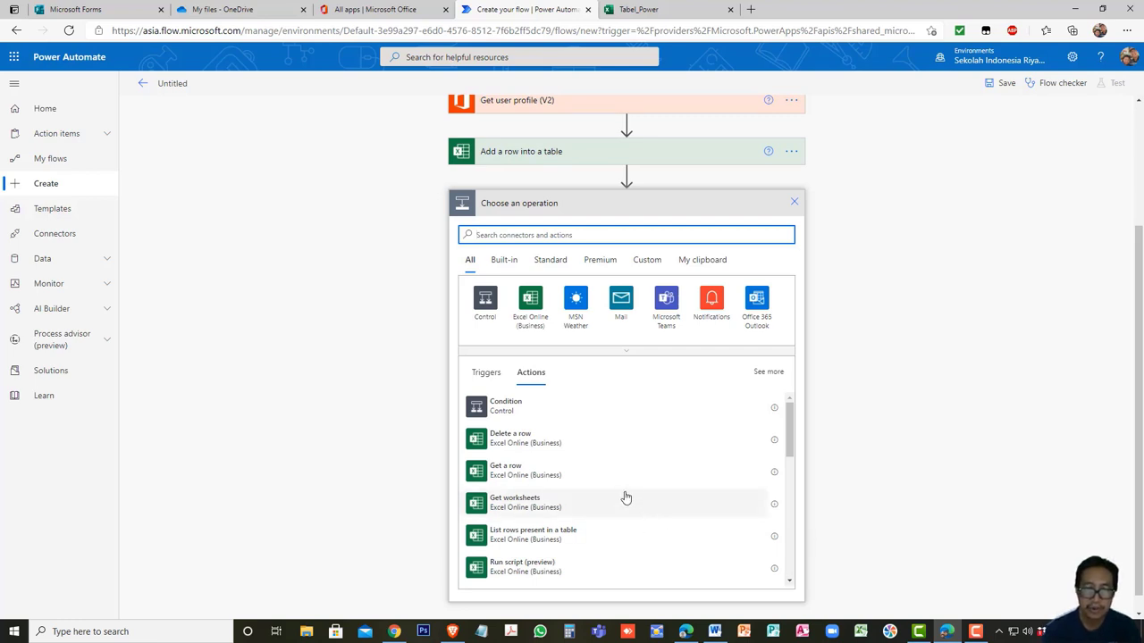
click(507, 476)
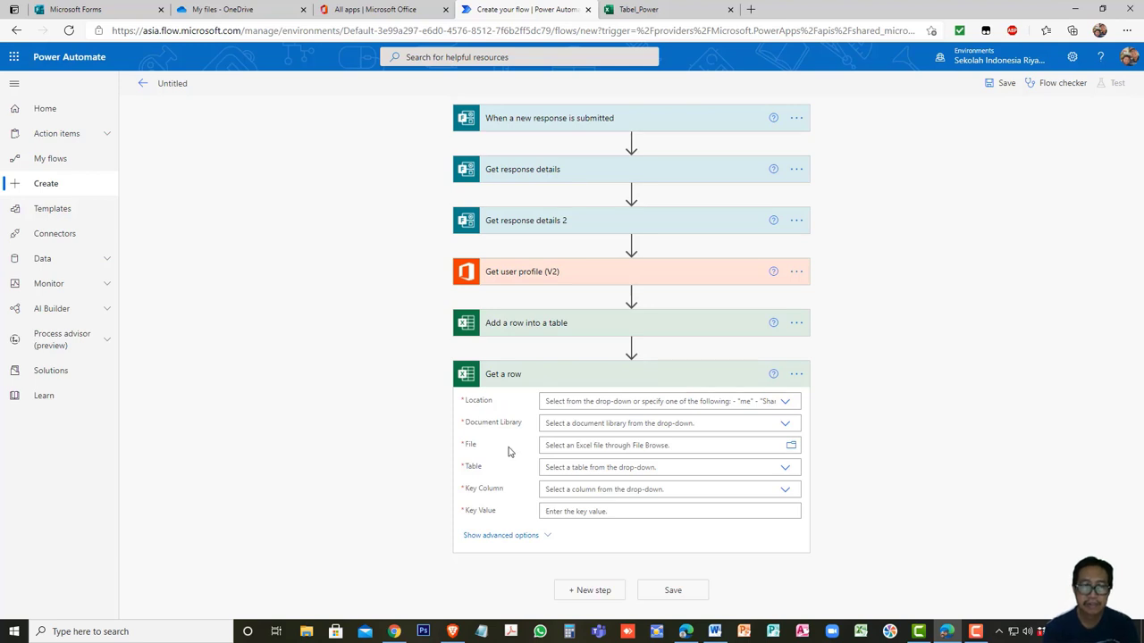
Set the location of "Get a row" to OneDrive for Business and its document library to OneDrive
click(782, 408)
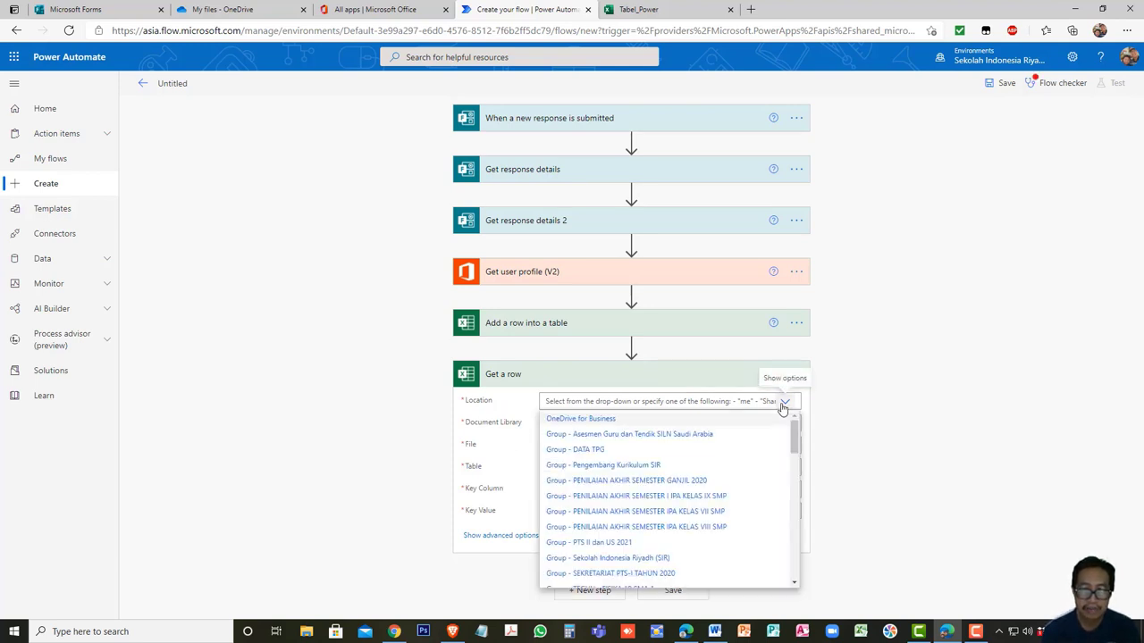
click(597, 421)
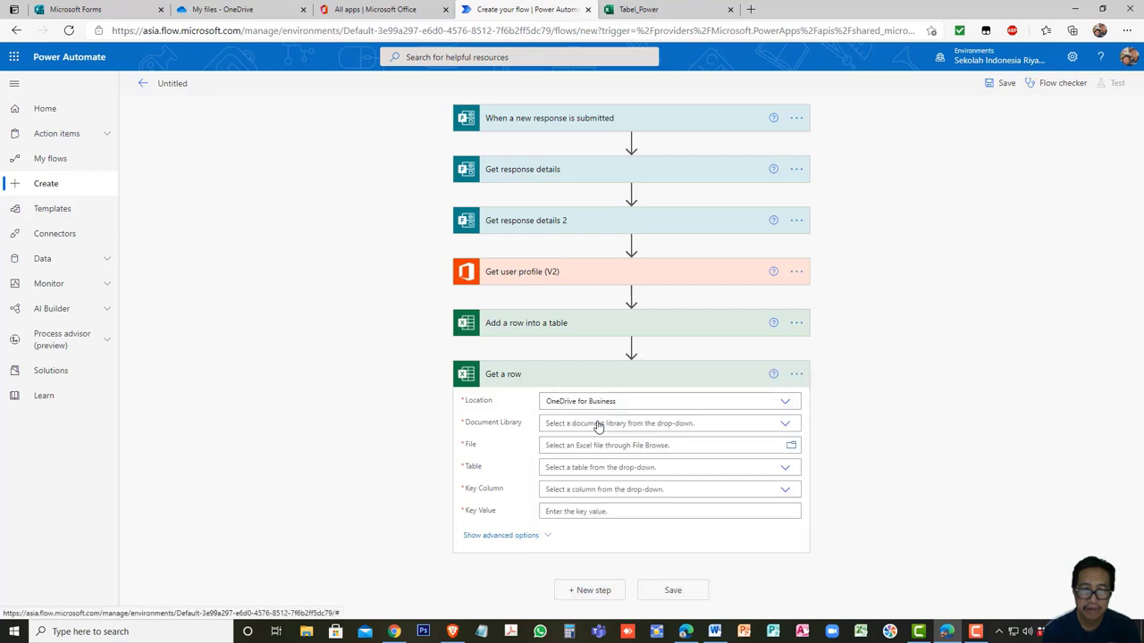
click(785, 425)
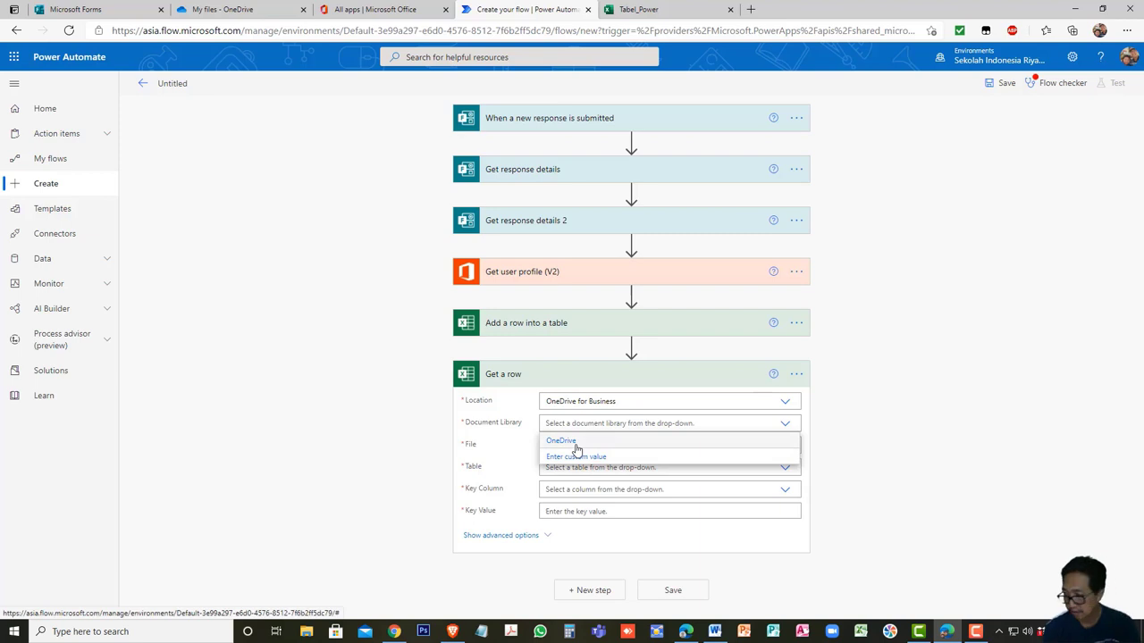
click(574, 443)
Choose Tabel_Power.xlsx from the PowerAutomate folder as the file for "Get a row"
click(790, 445)
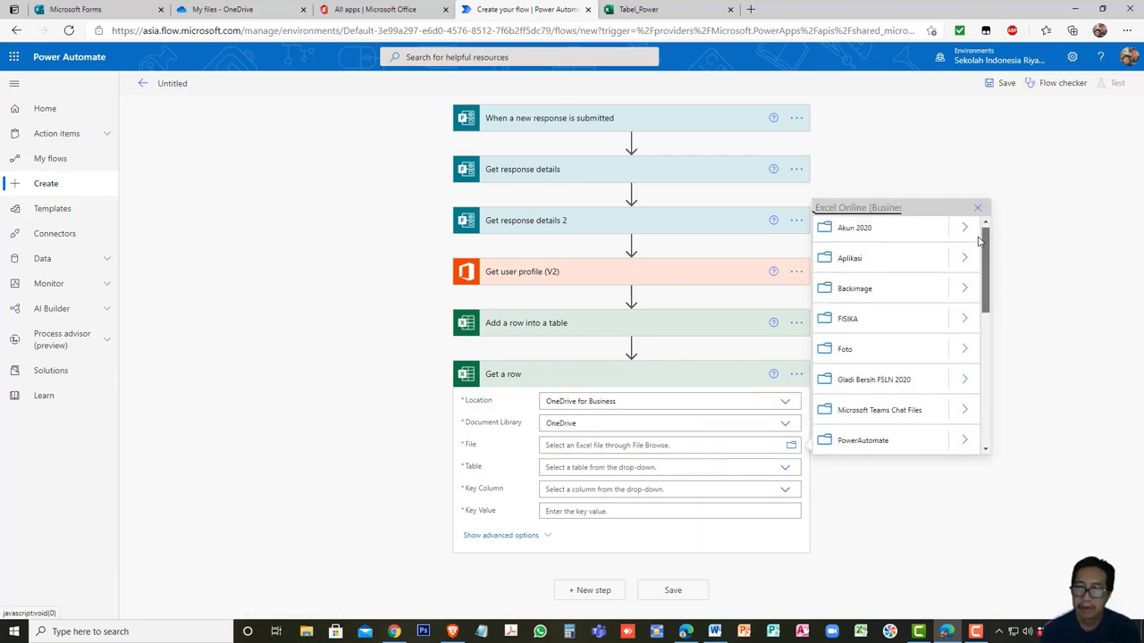
scroll(929, 353, down, 1)
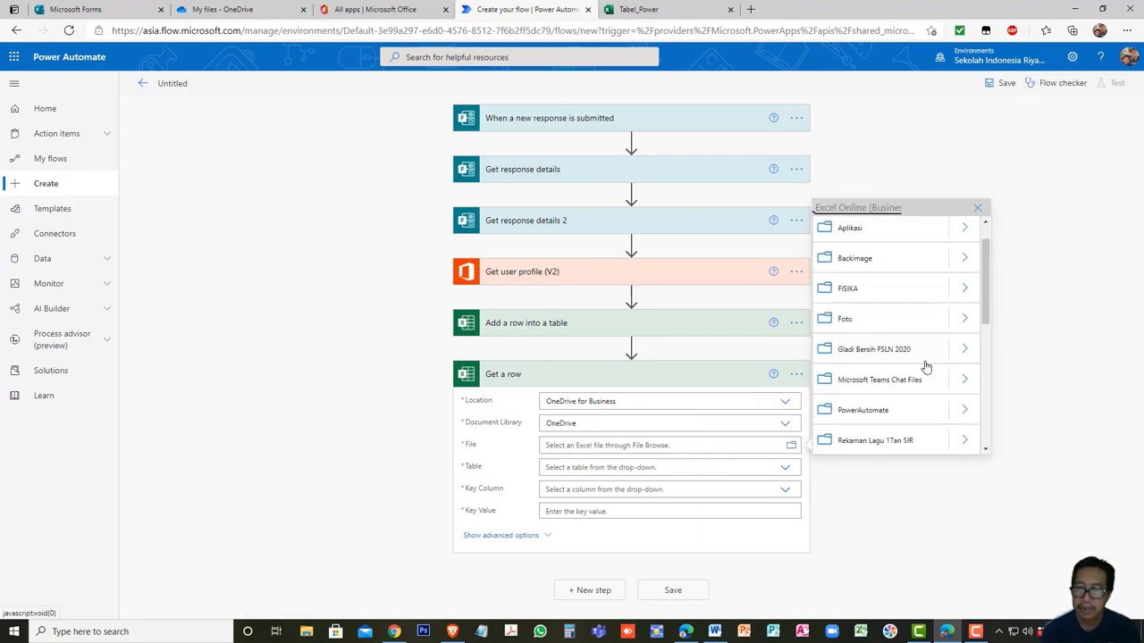
click(964, 410)
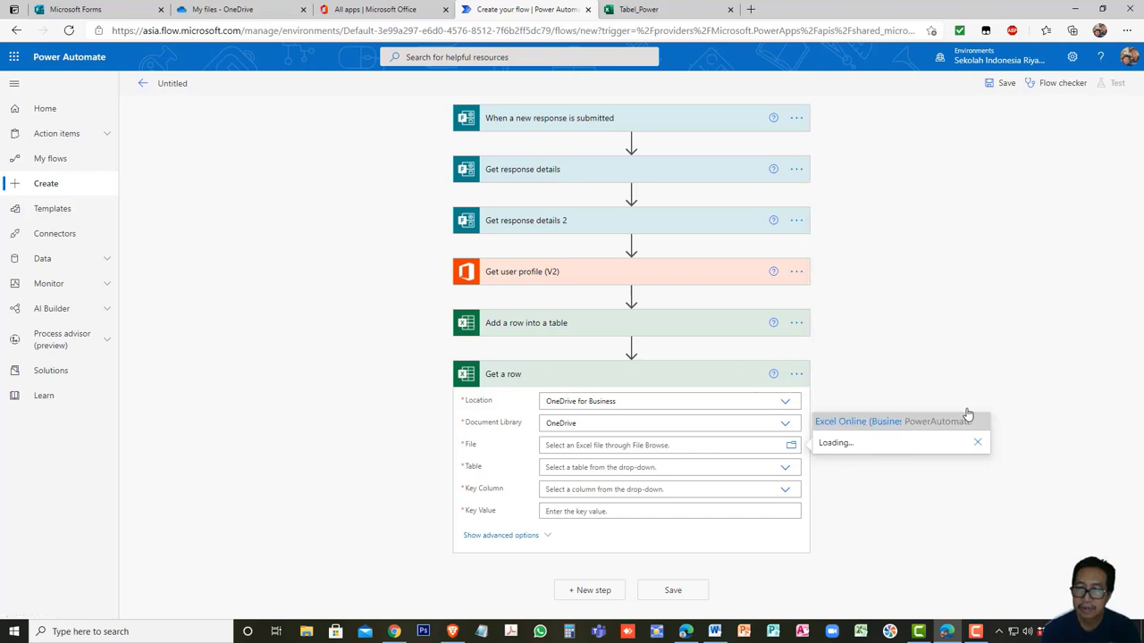
click(874, 443)
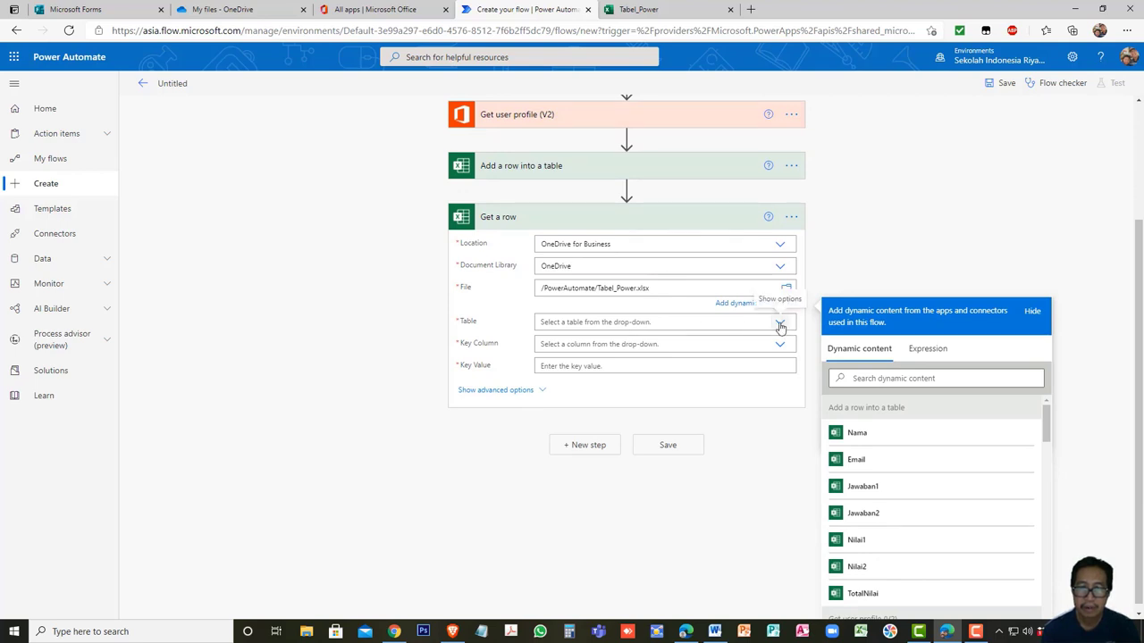
Set the table of "Get a row" to Table1 and its key column to Email
click(783, 324)
click(576, 487)
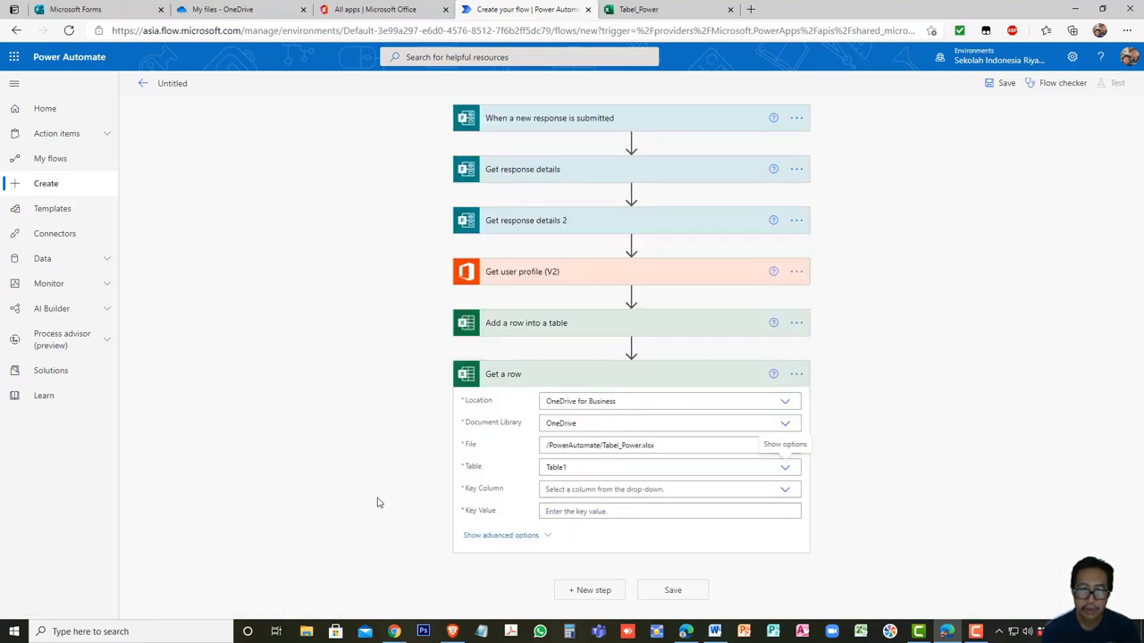
click(559, 490)
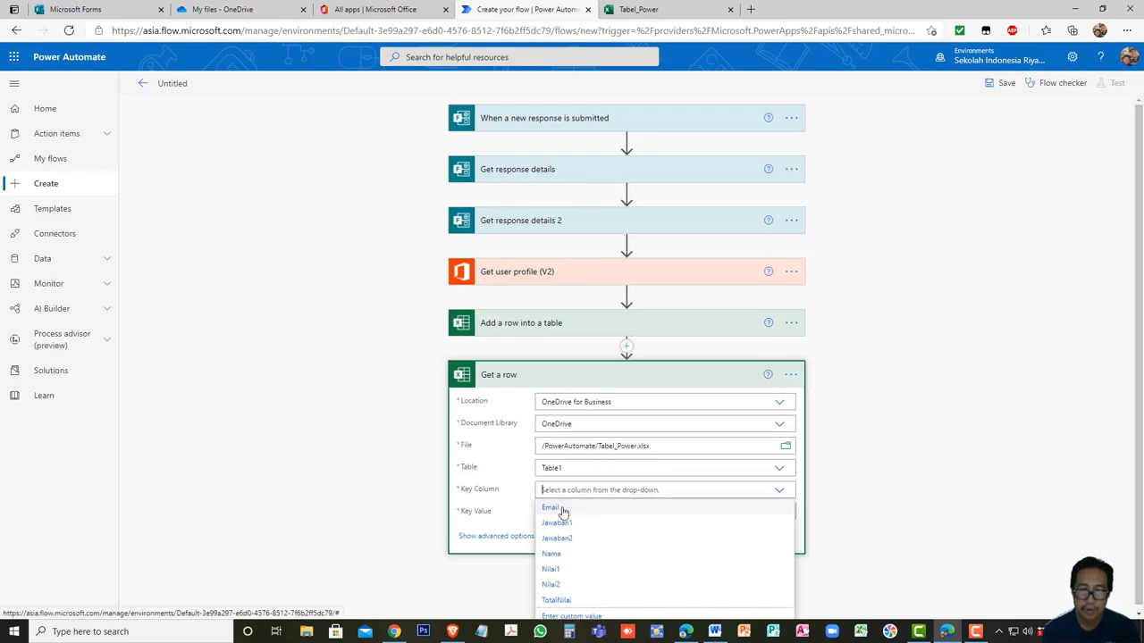
click(551, 508)
Set the key column of "Get a row" to Email and its key value to the Email output of "Add a row into a table"
click(548, 512)
scroll(899, 582, up, 5)
scroll(900, 583, up, 1)
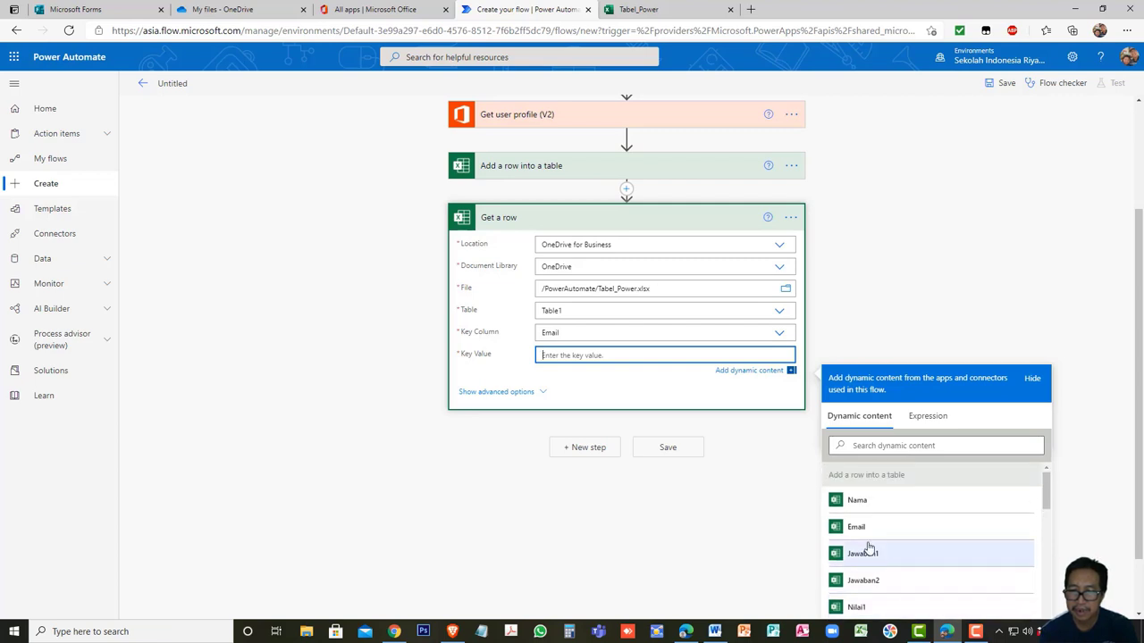
click(860, 527)
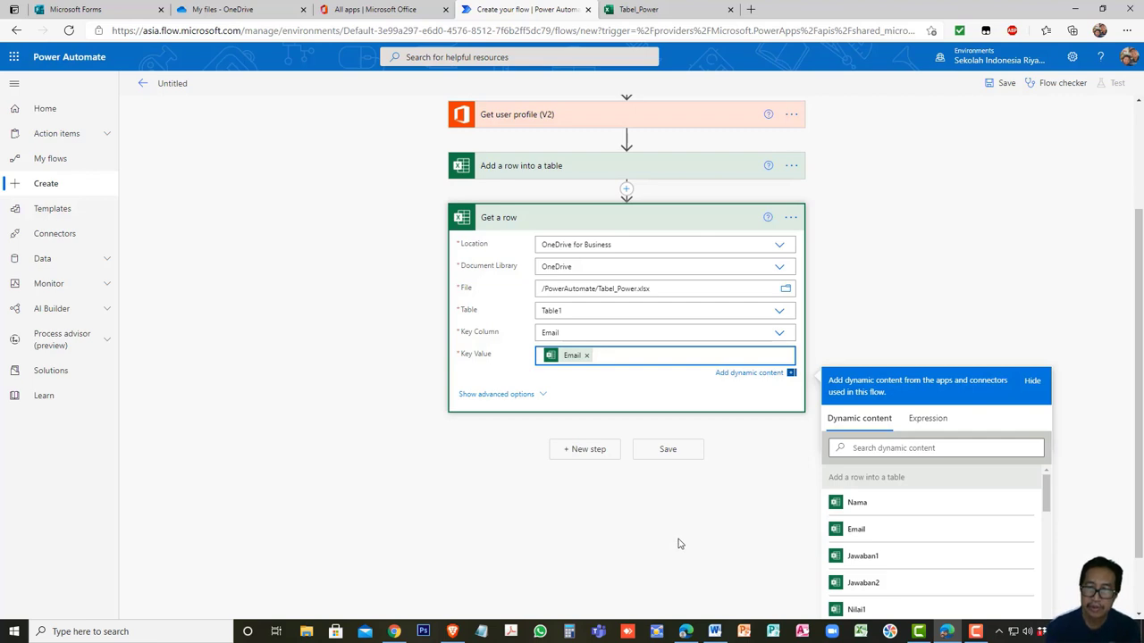
Save the flow and check it for errors and warnings with the Flow checker
click(667, 450)
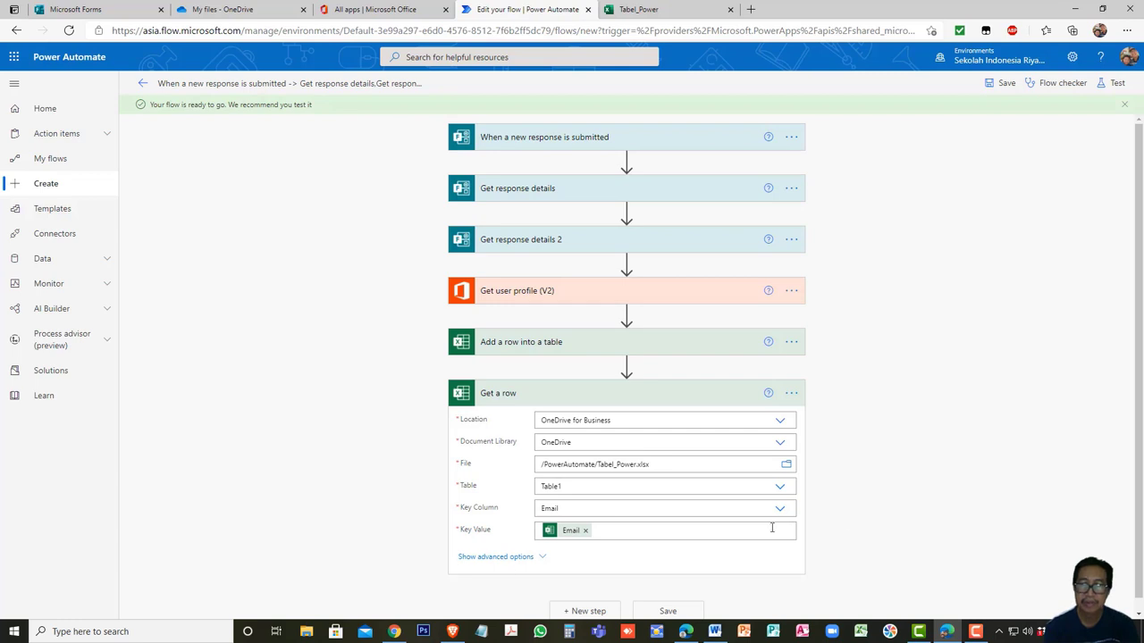
click(1053, 87)
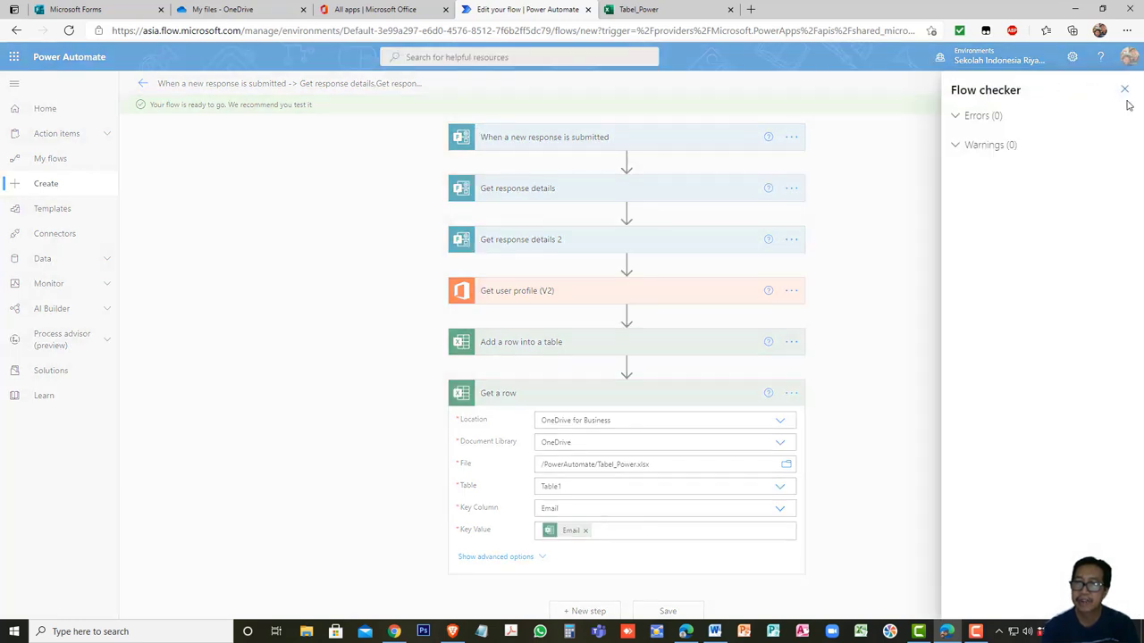
click(1124, 91)
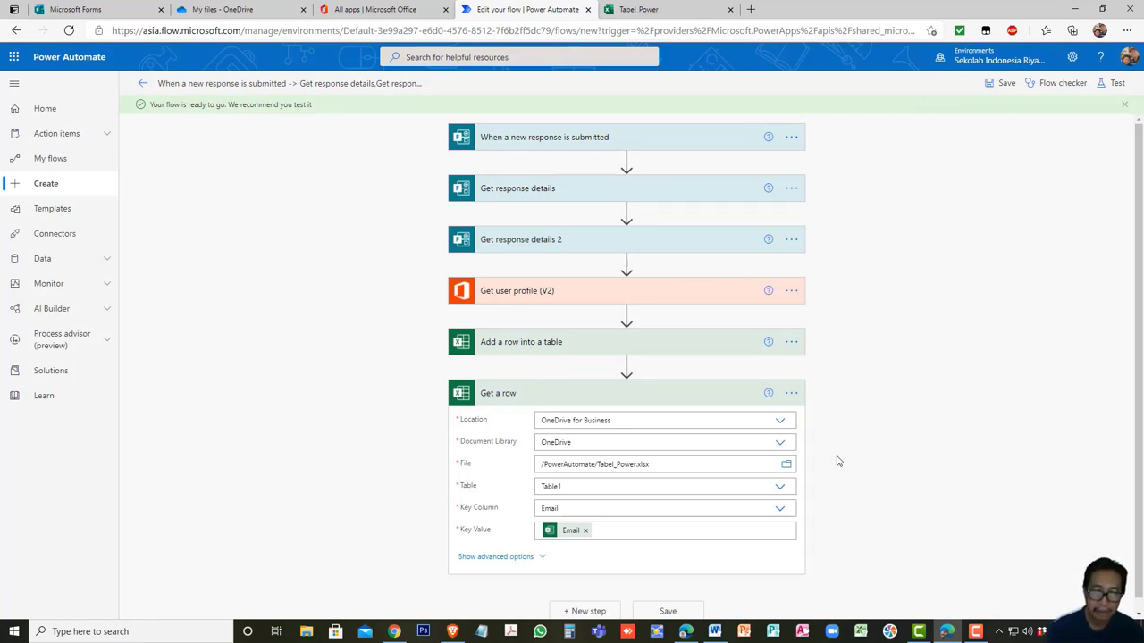
Add a new flow step after "Get a row" with the Office 365 Outlook action "Send an email (V2)"
scroll(706, 554, down, 1)
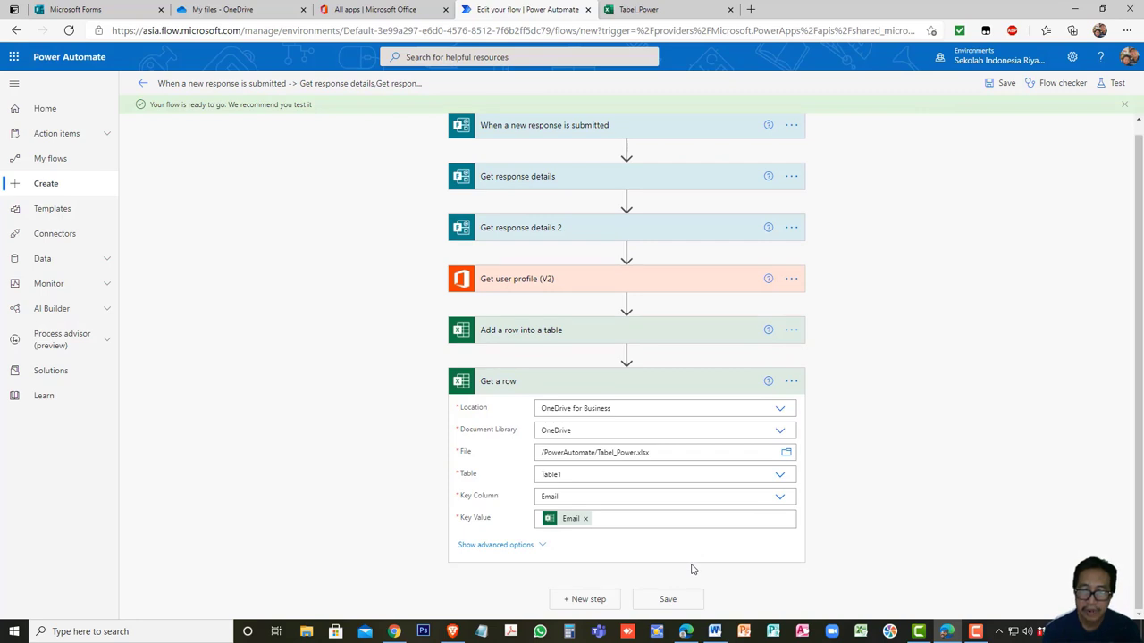
click(587, 603)
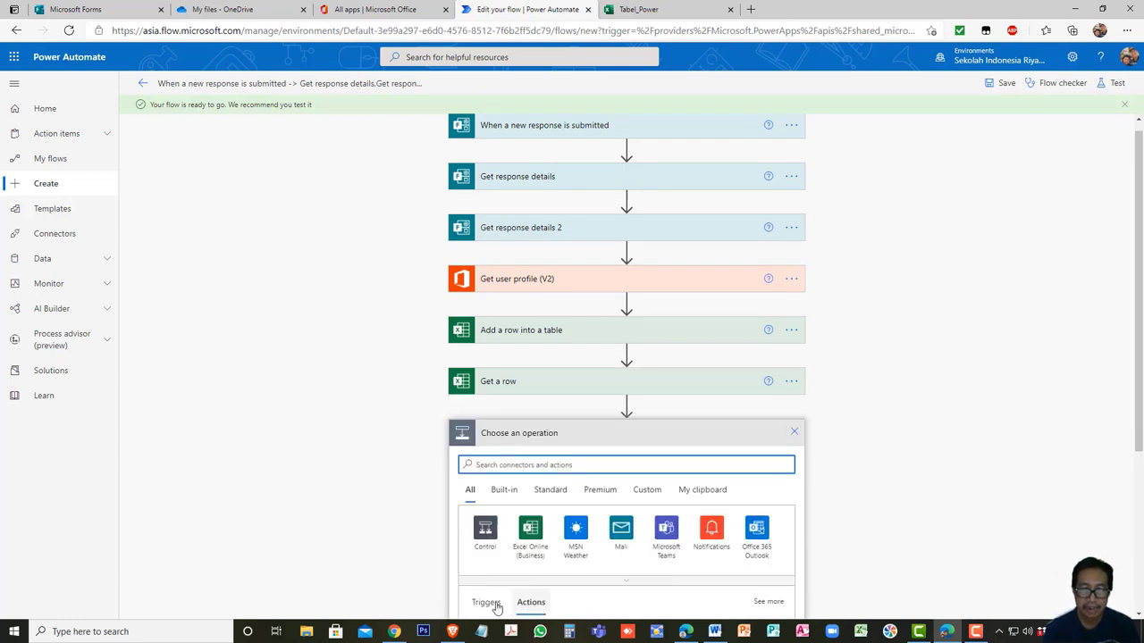
text(email)
scroll(347, 578, down, 2)
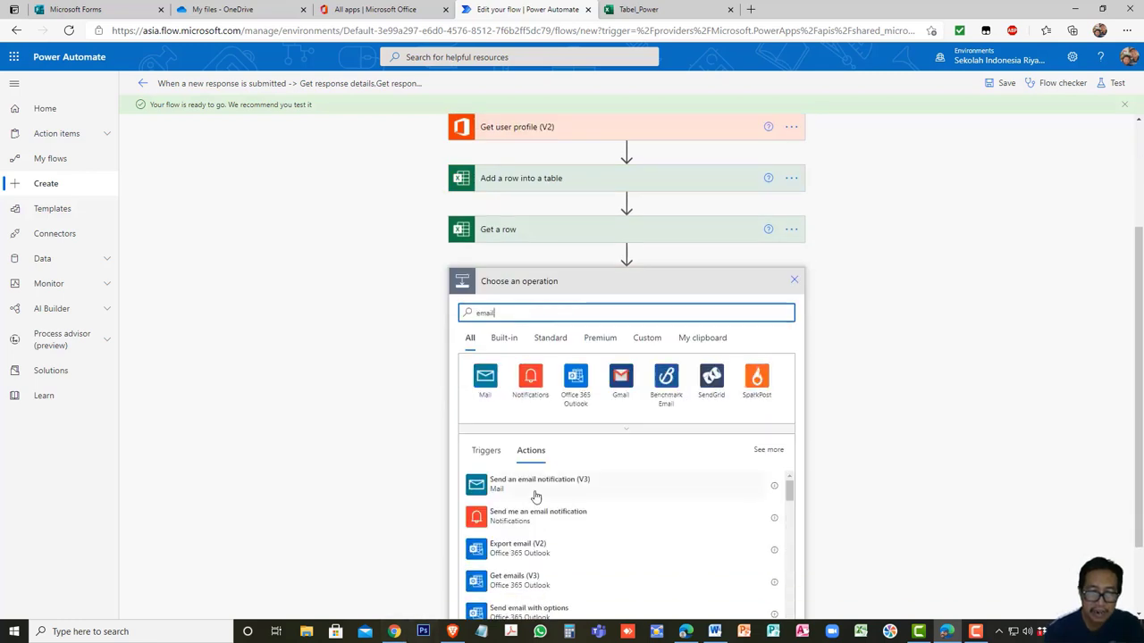
scroll(554, 507, down, 1)
scroll(566, 515, up, 1)
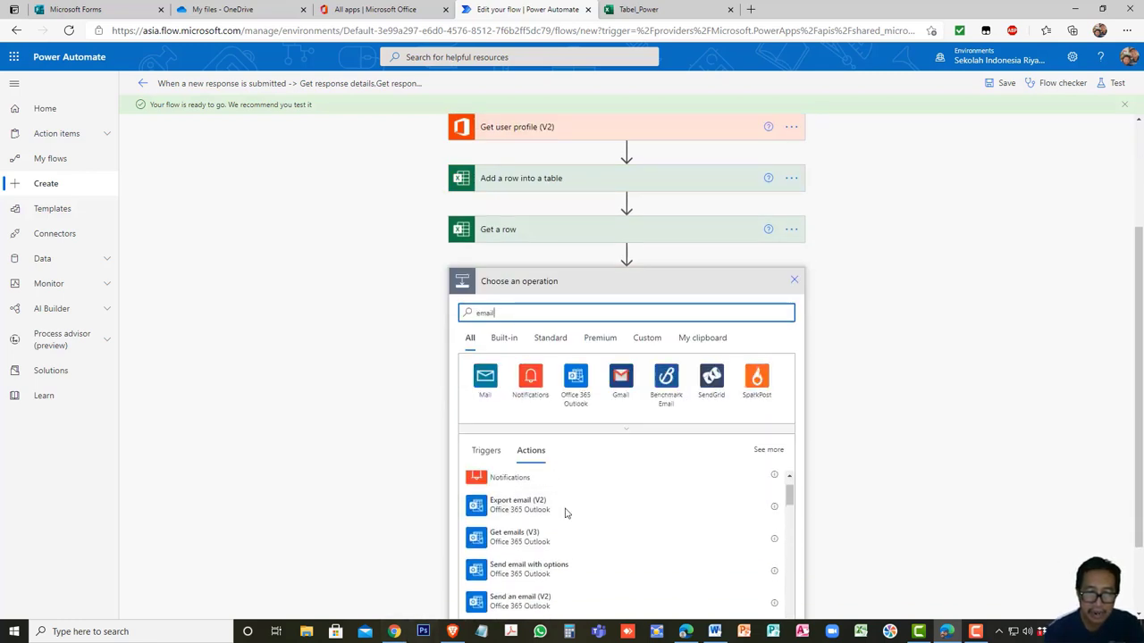
scroll(566, 523, down, 4)
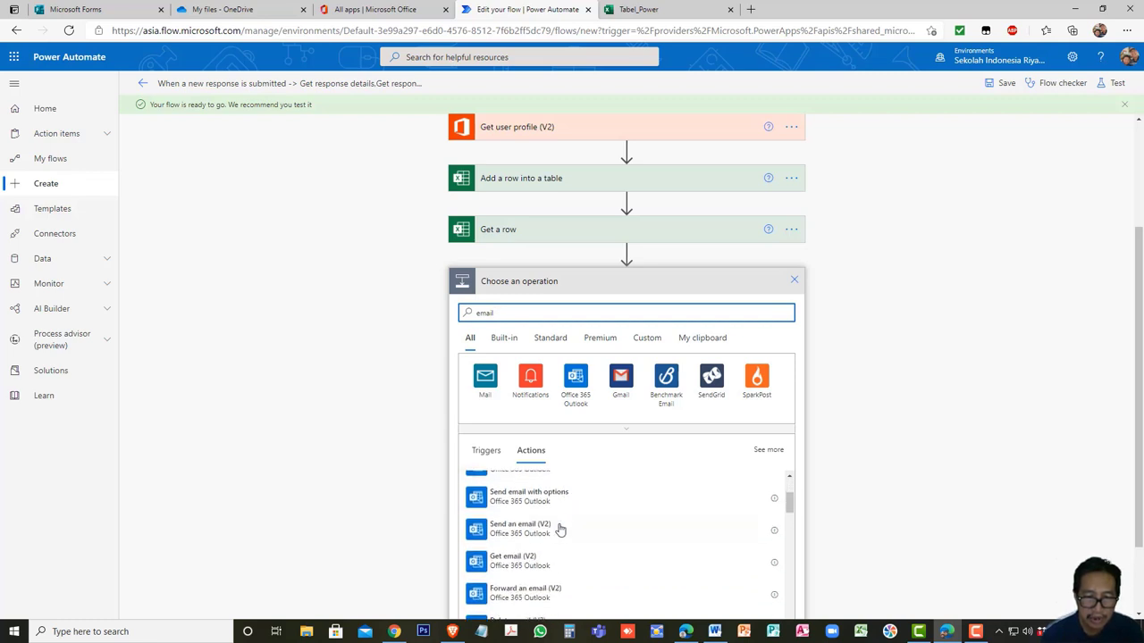
click(527, 534)
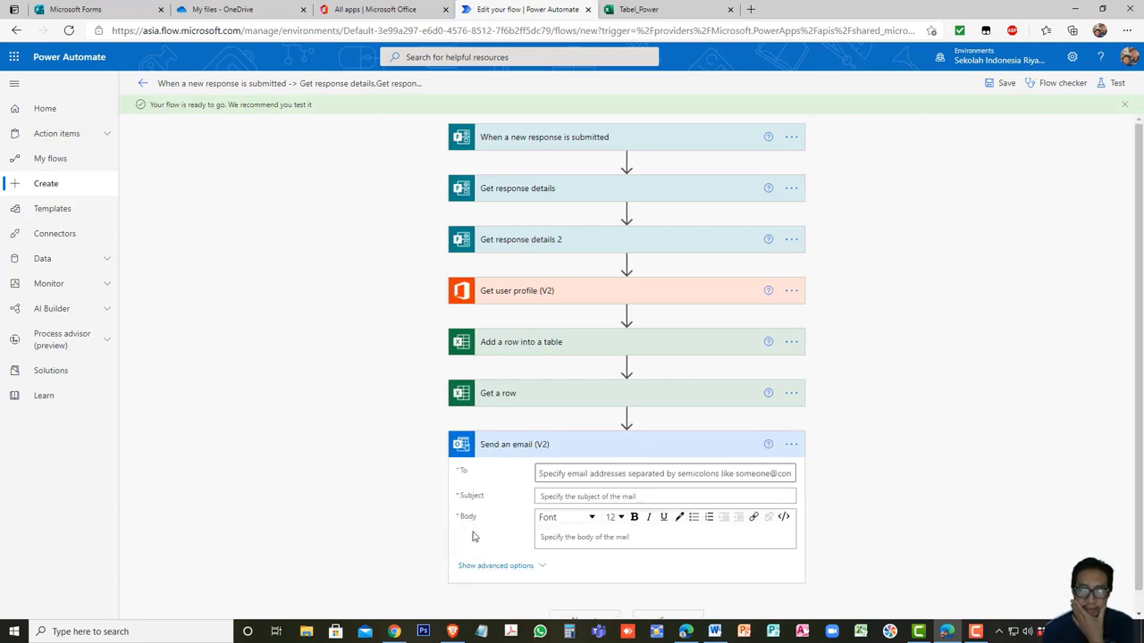
Set the recipient of "Send an email (V2)" to the Email dynamic content from "Get a row"
click(589, 472)
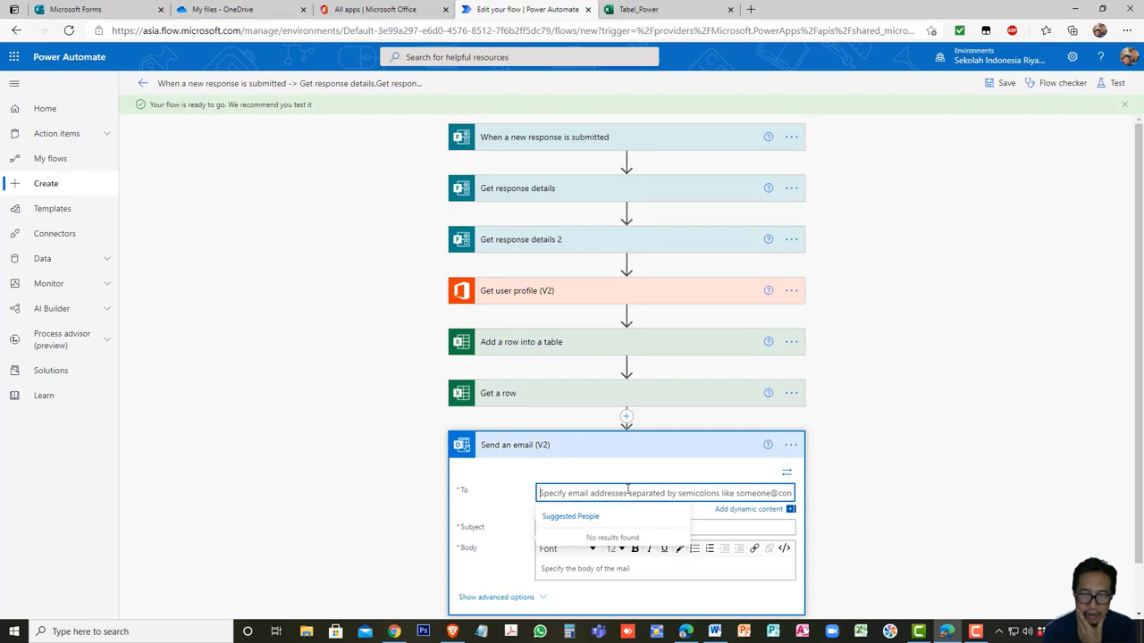
scroll(791, 521, down, 1)
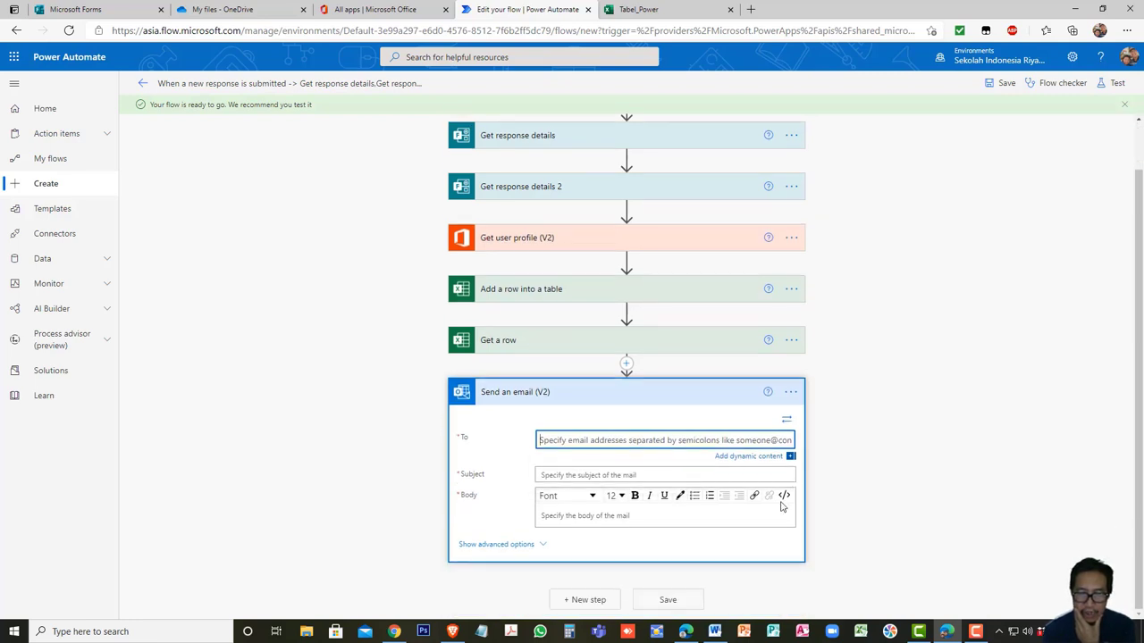
click(746, 460)
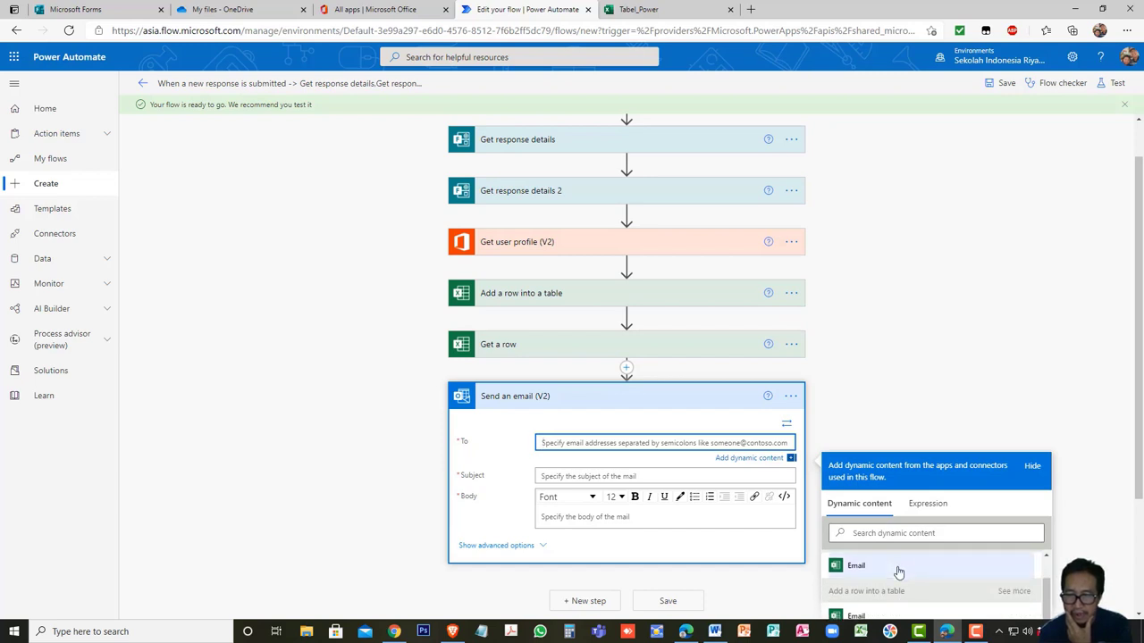
scroll(899, 572, up, 1)
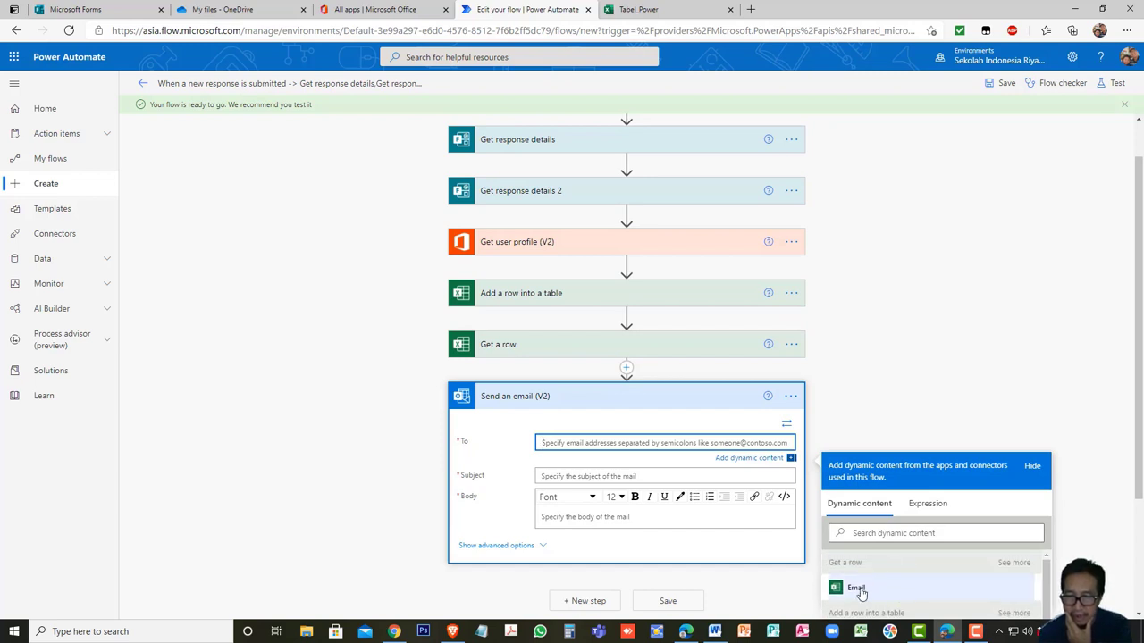
scroll(863, 594, down, 5)
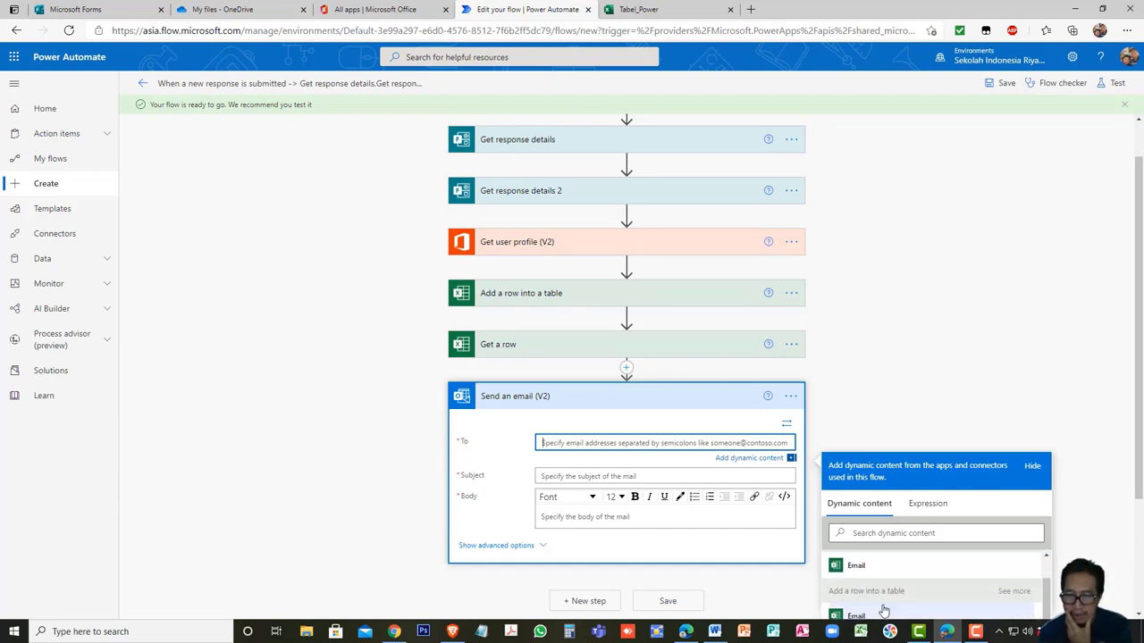
scroll(884, 612, down, 2)
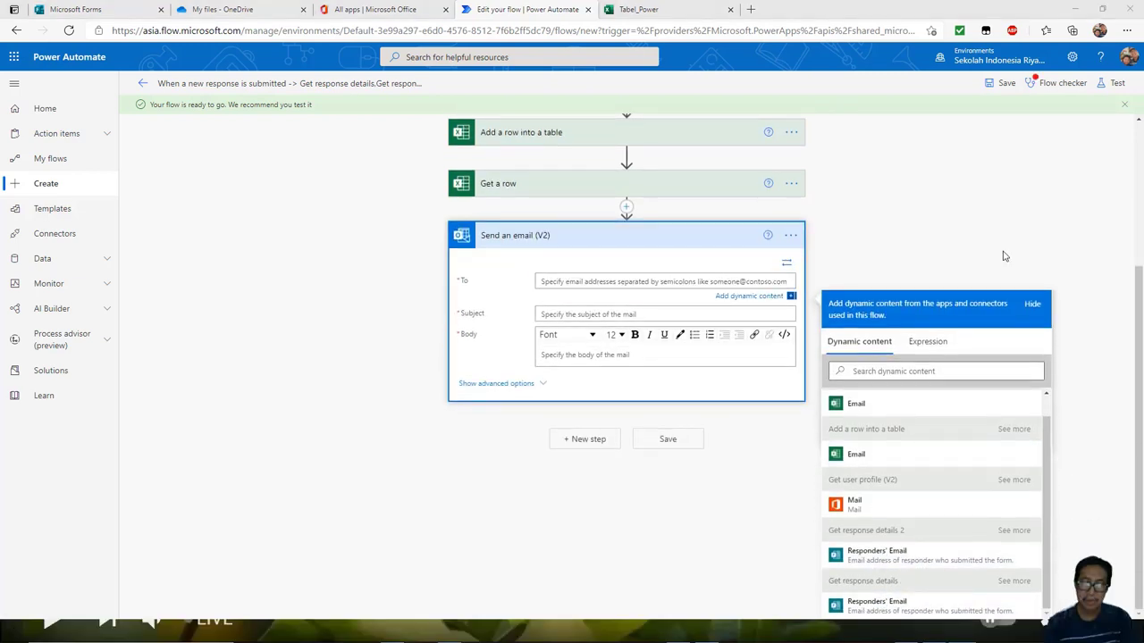
click(596, 279)
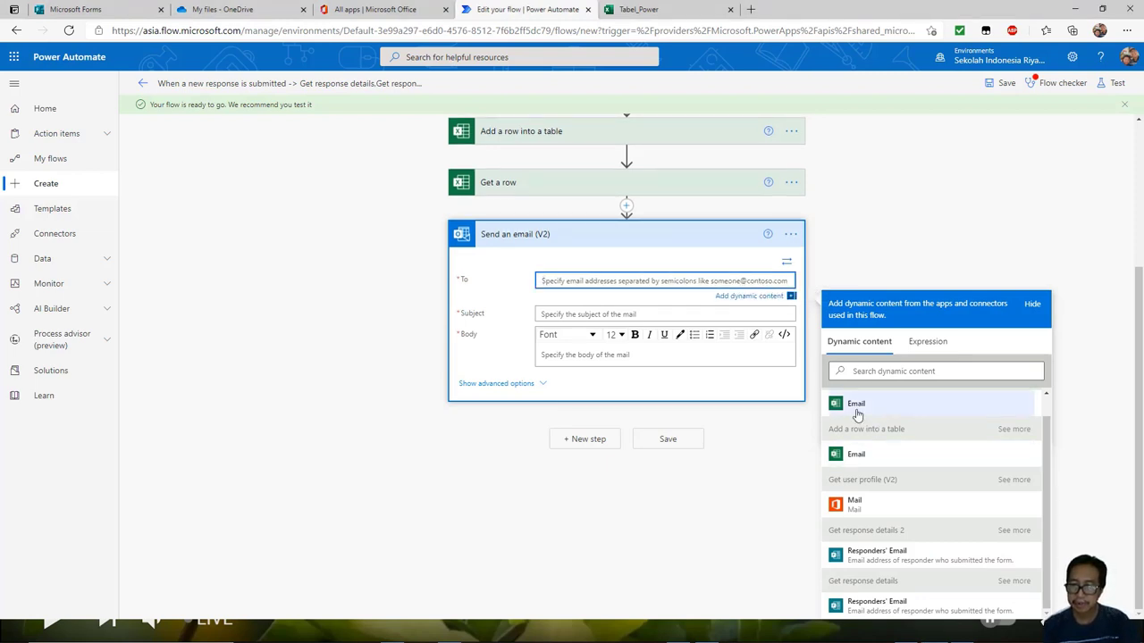
click(856, 409)
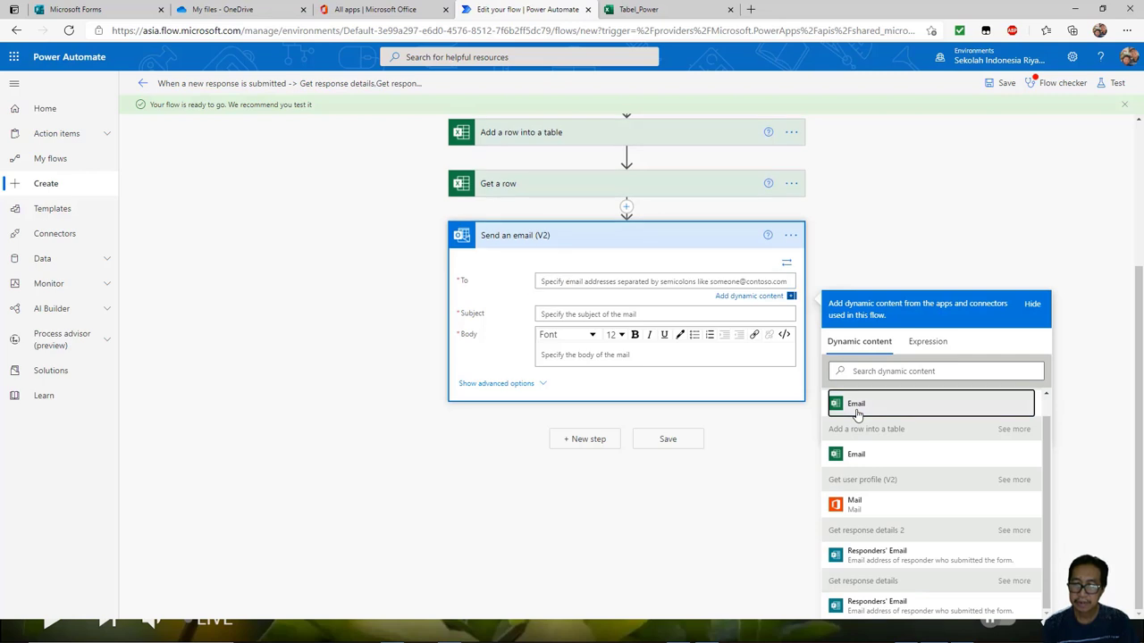
click(856, 409)
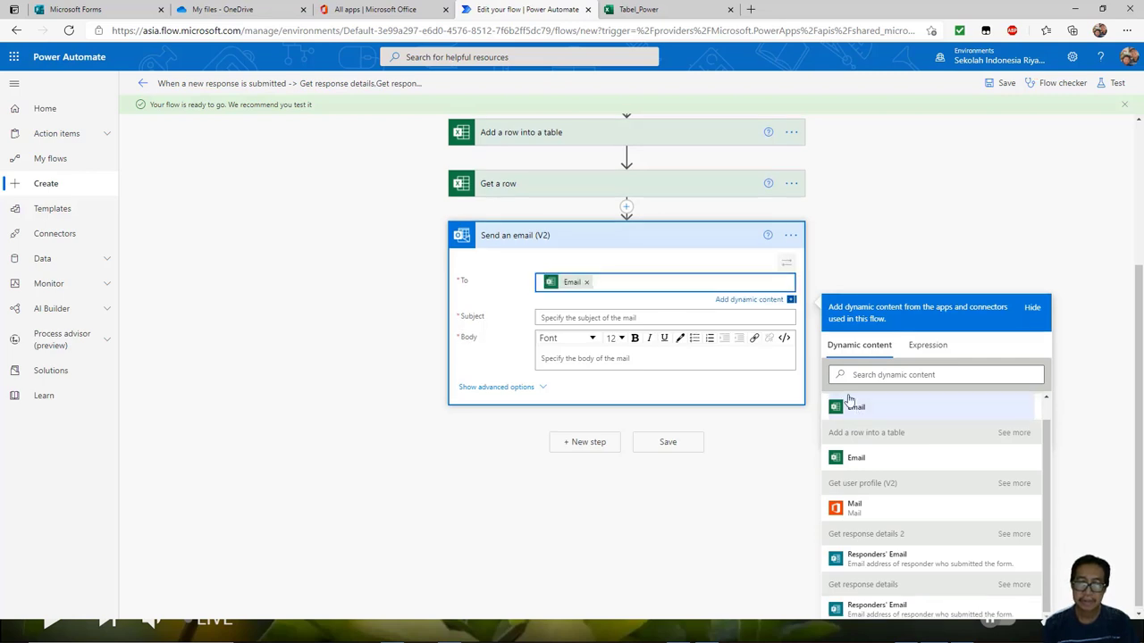
Set the email subject to "Nilai Kuis" and begin the body with "Buat" followed by the Nama value from "Get a row"
click(570, 317)
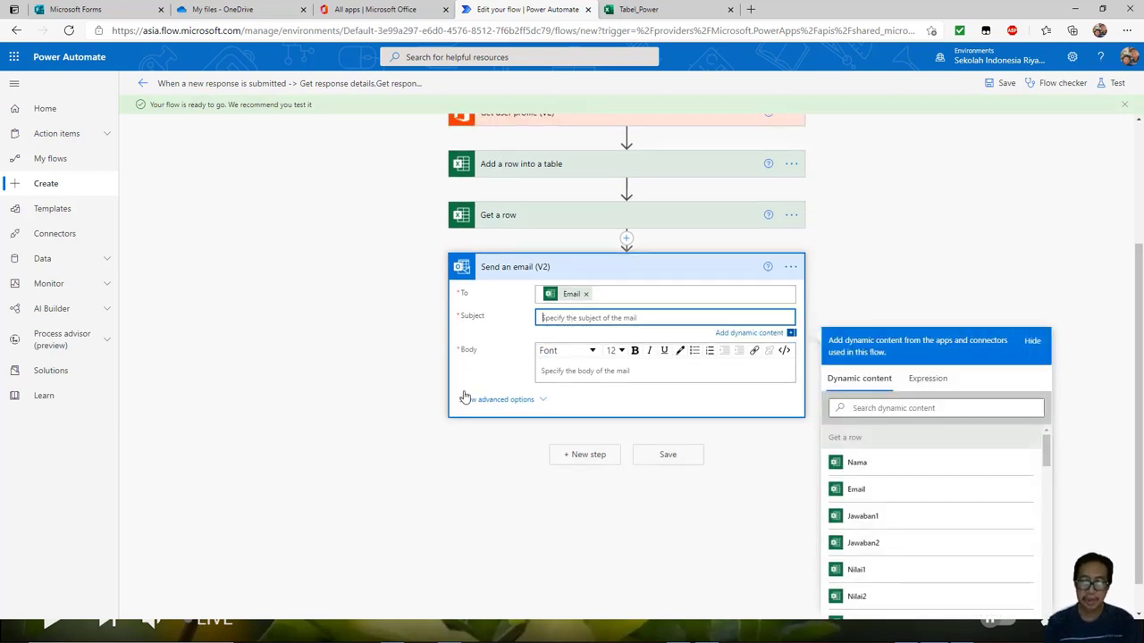
text(Nilai Kuis)
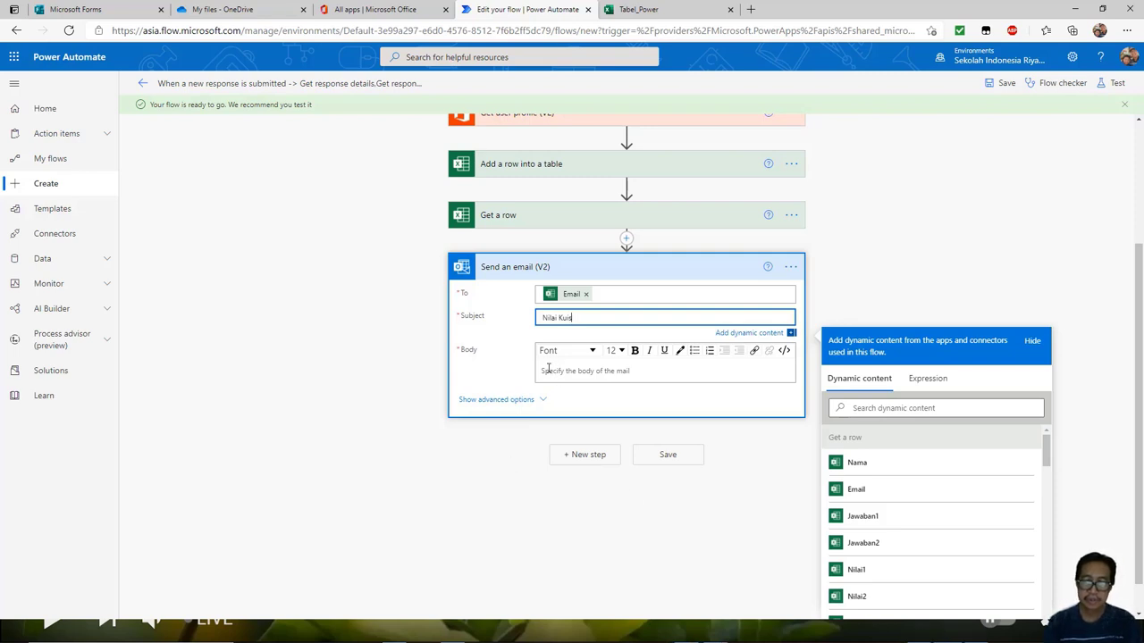
click(546, 372)
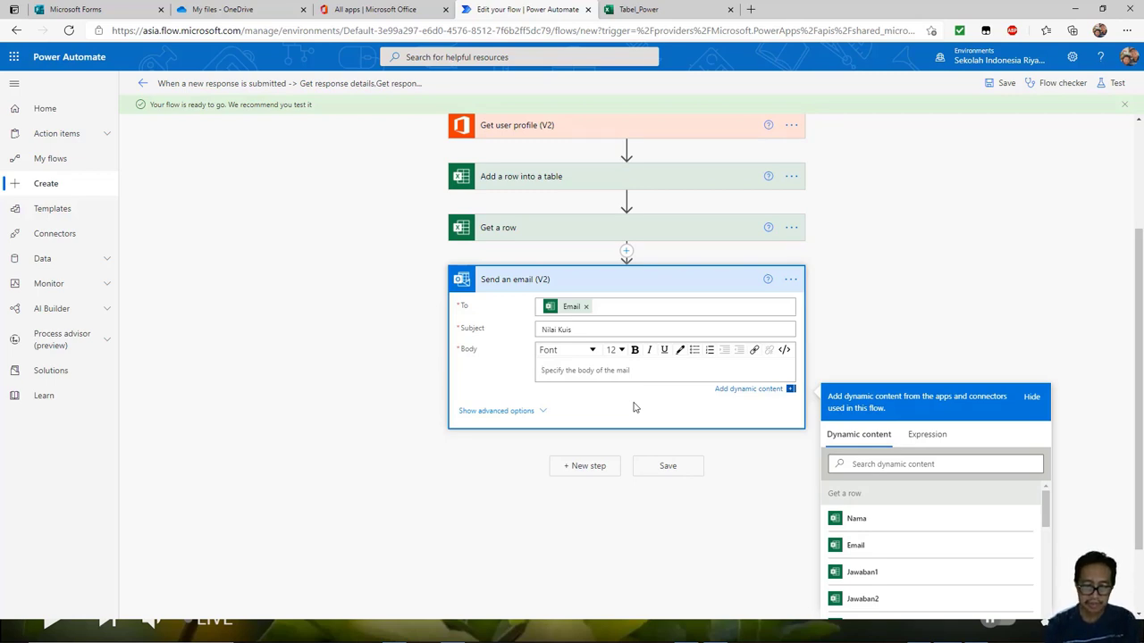
text(Buat)
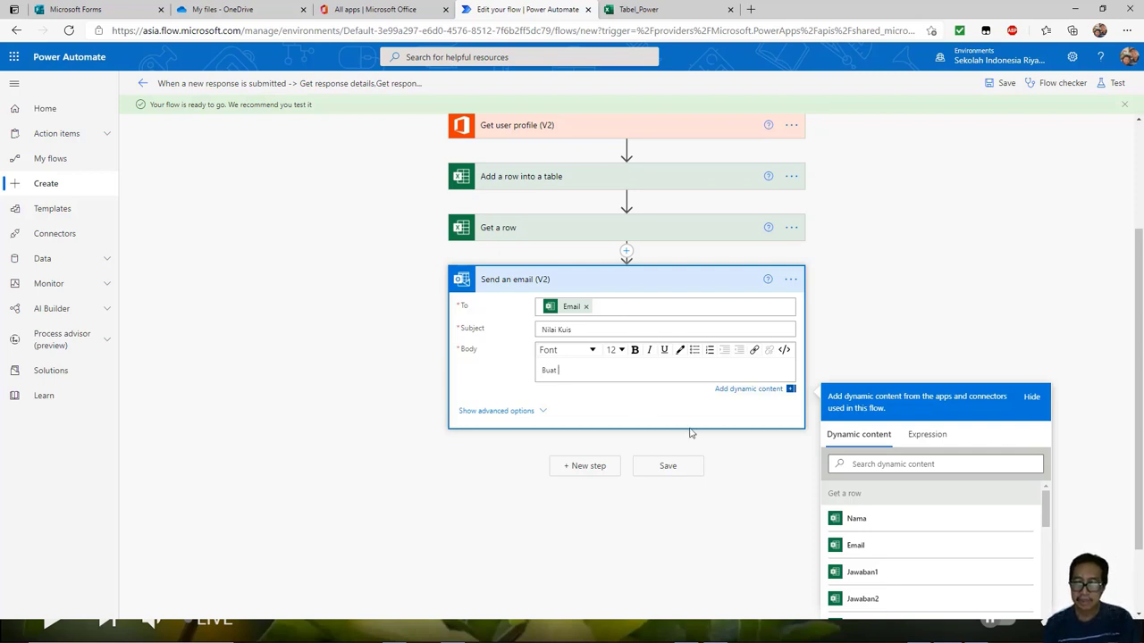
click(855, 522)
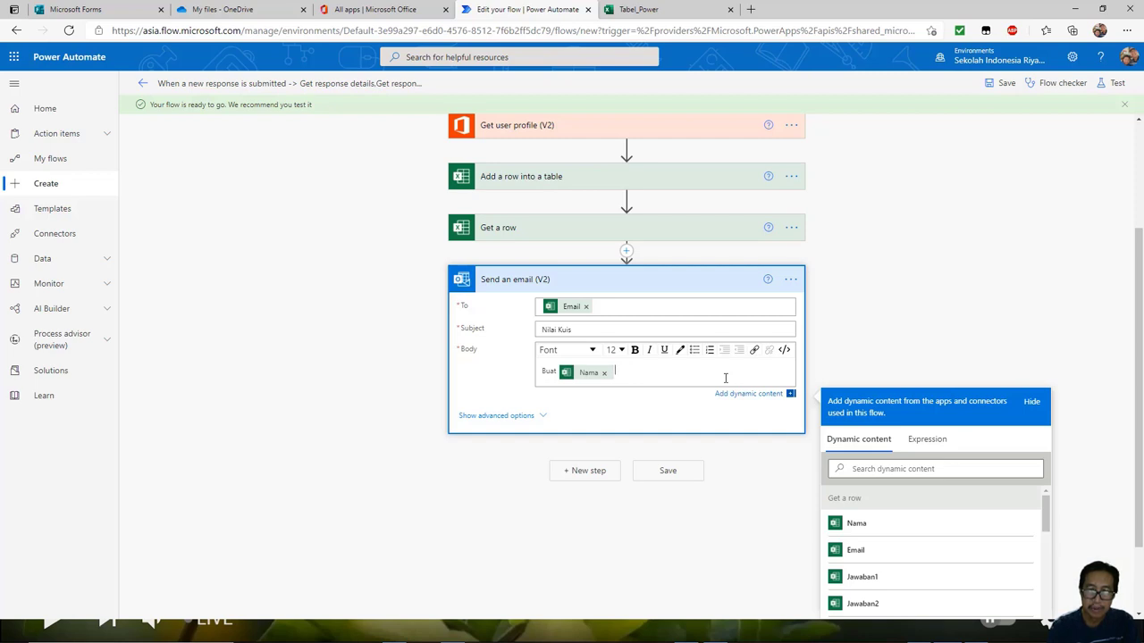
Add the body line "Nilai hasil kuis Anda adalah" followed by the TotalNilai value from "Get a row", and start another line
key(Return)
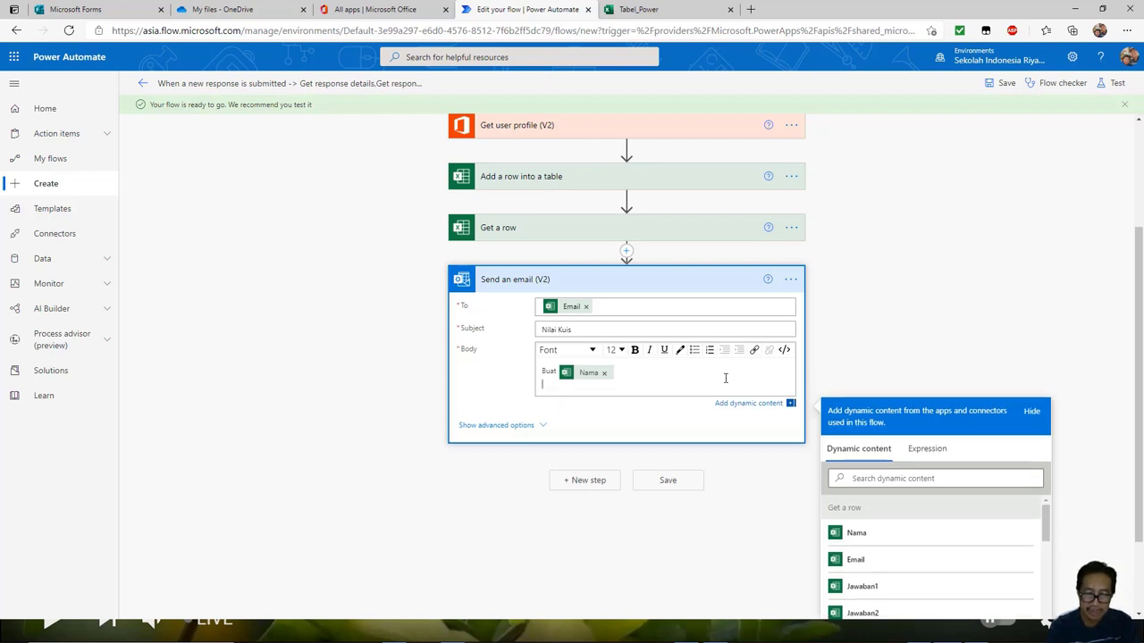
text(Ni)
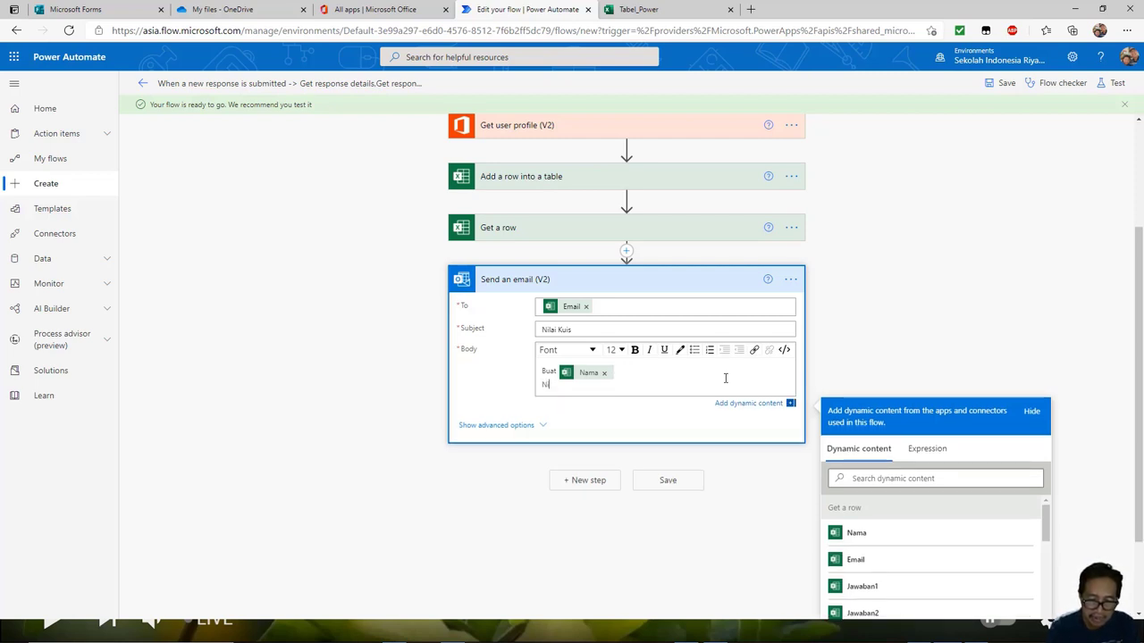
text(lai )
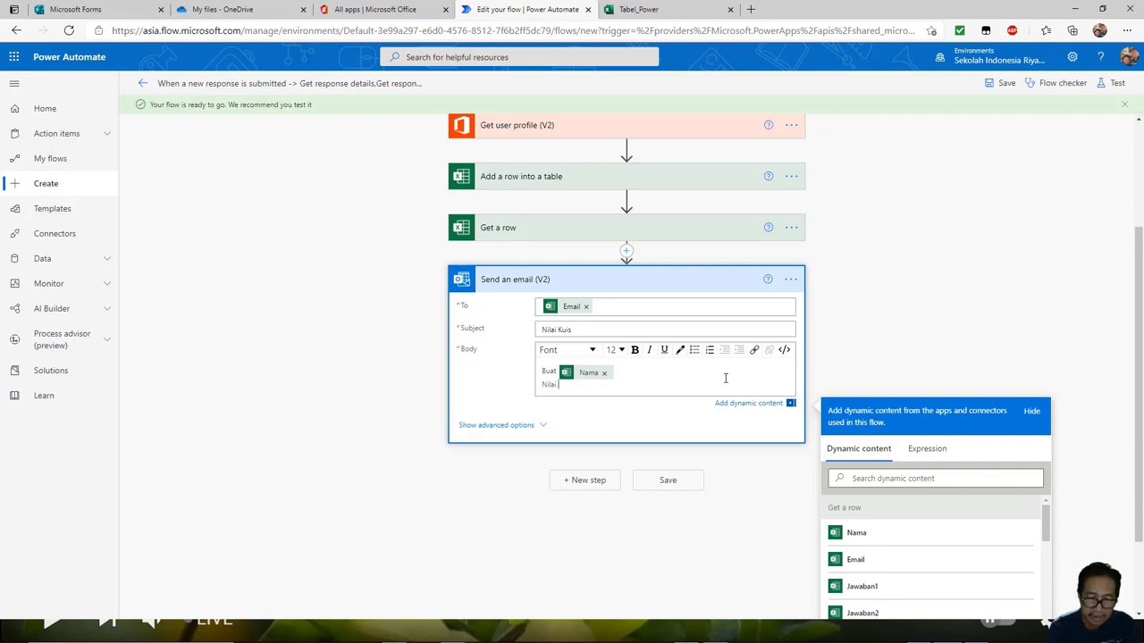
text(hasil kuis)
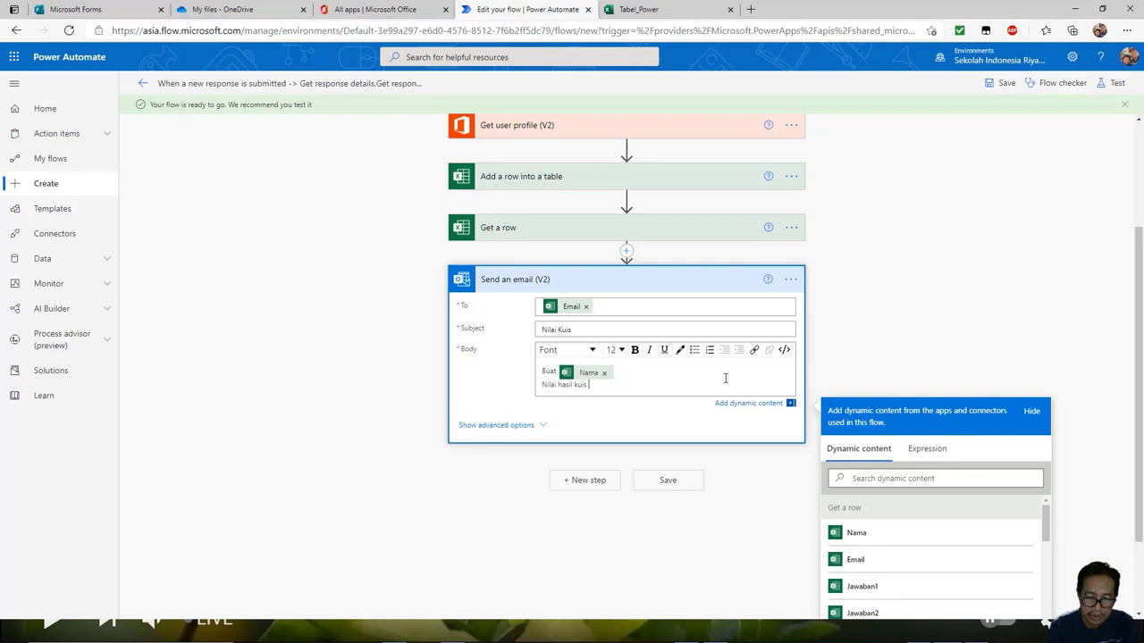
text( Anda)
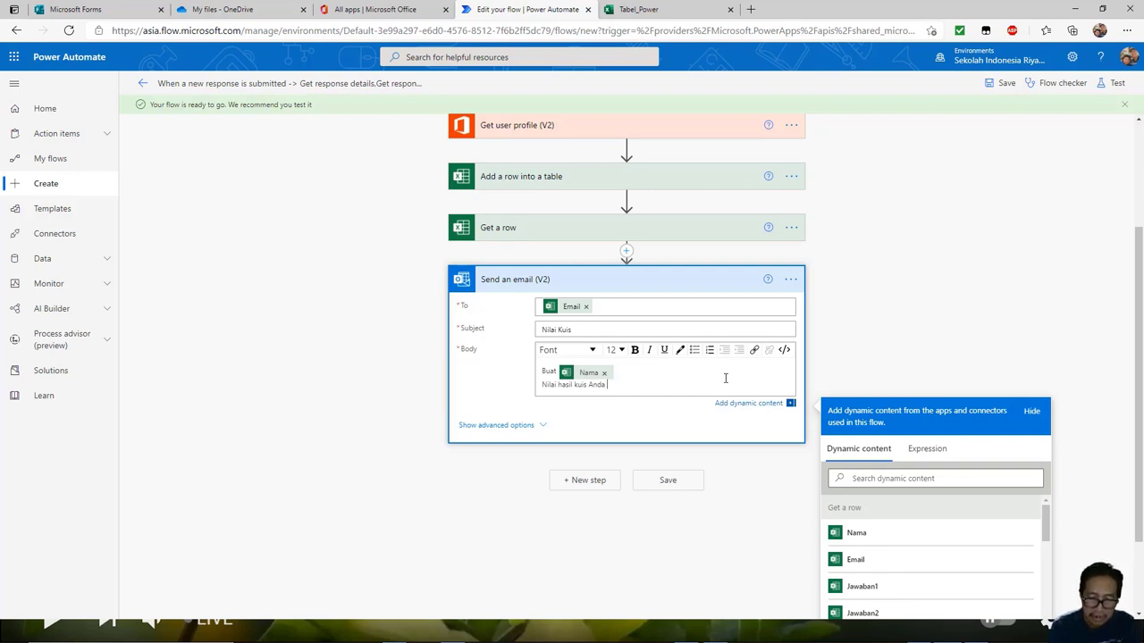
text(adalah)
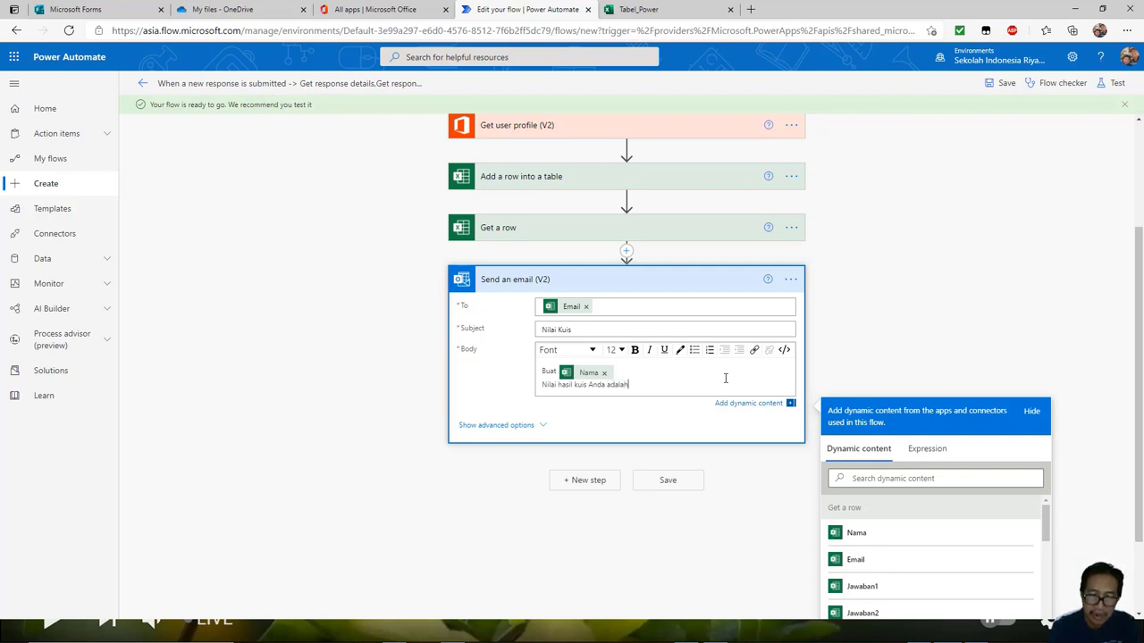
key(shift+Home)
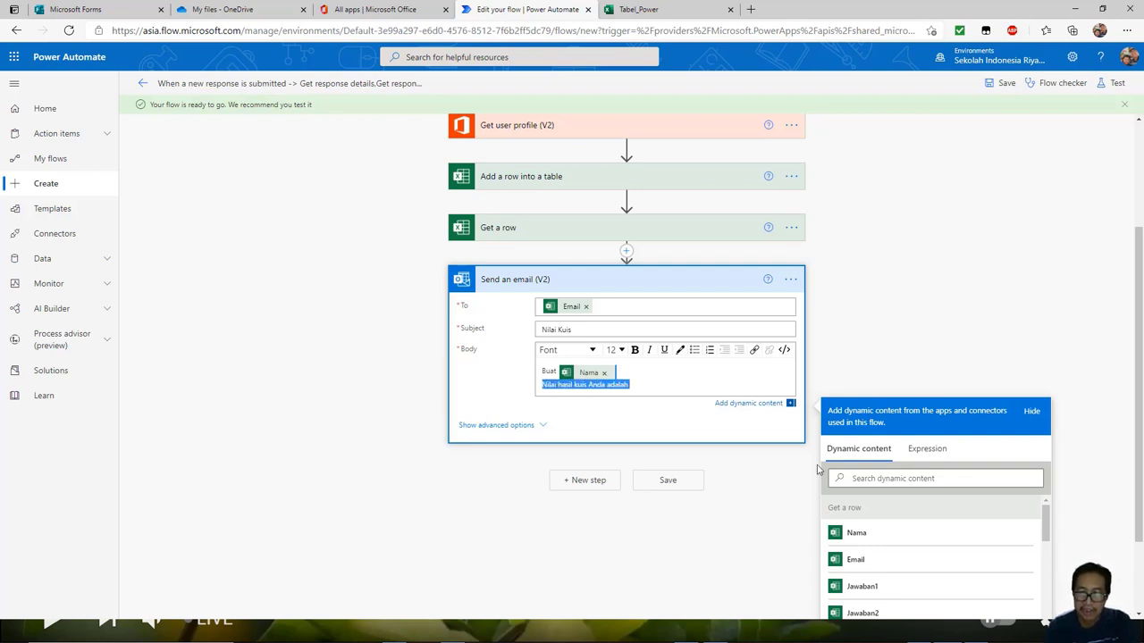
scroll(874, 593, down, 2)
scroll(877, 600, down, 1)
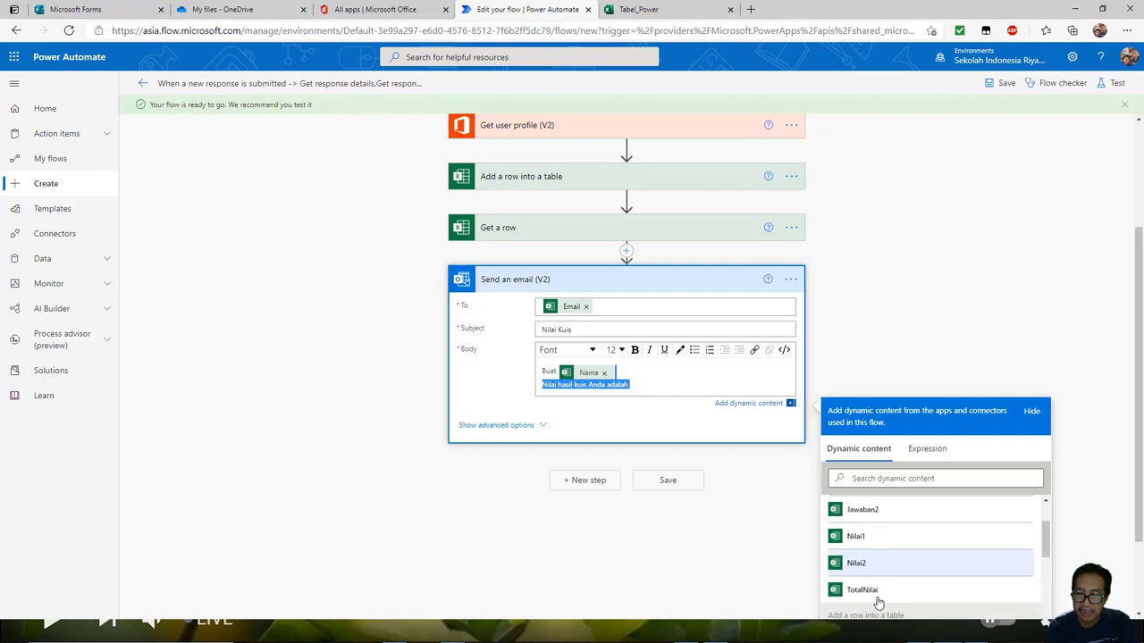
click(858, 593)
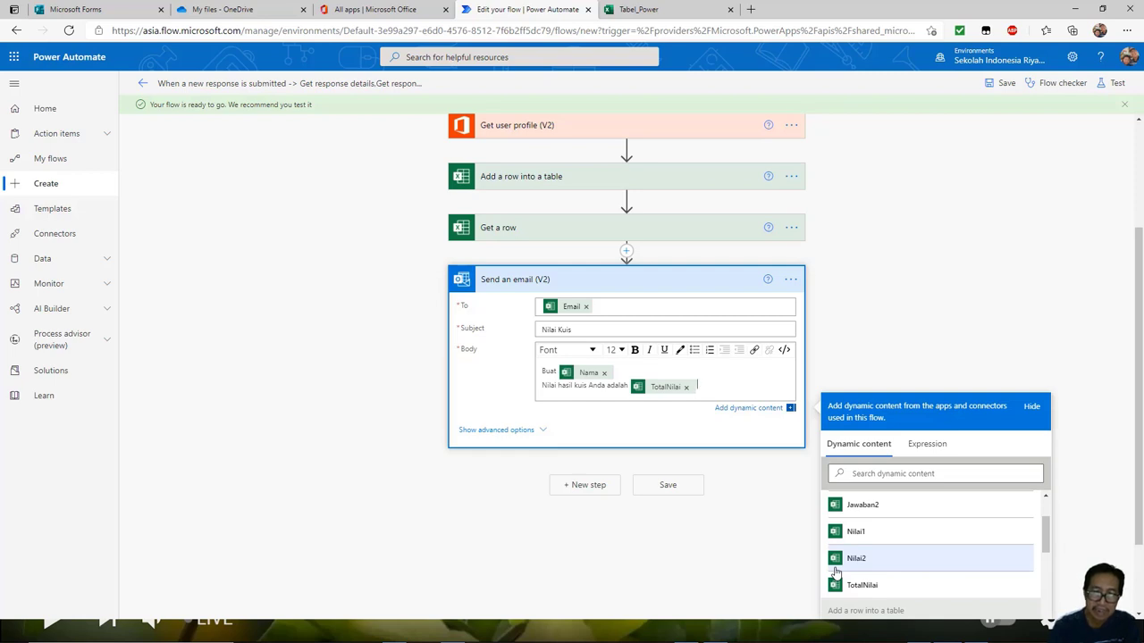
key(Return)
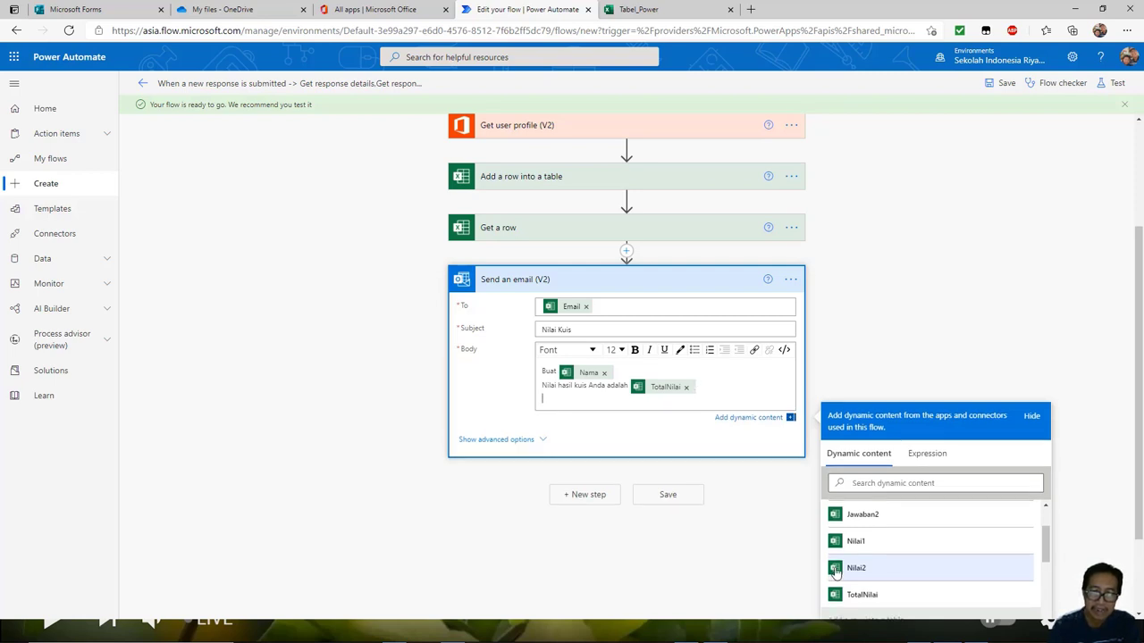
Add the line "Terima kasih telah mengikuti kuis." to the email body and start a new paragraph
text(Terima kasih telah)
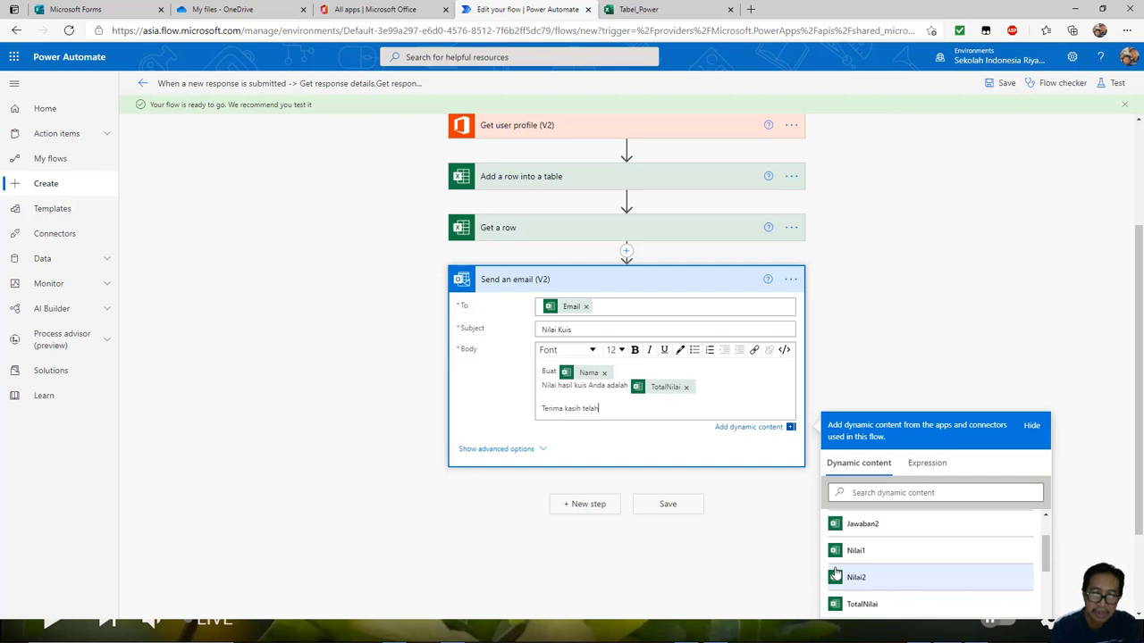
text( mengikuti kuis)
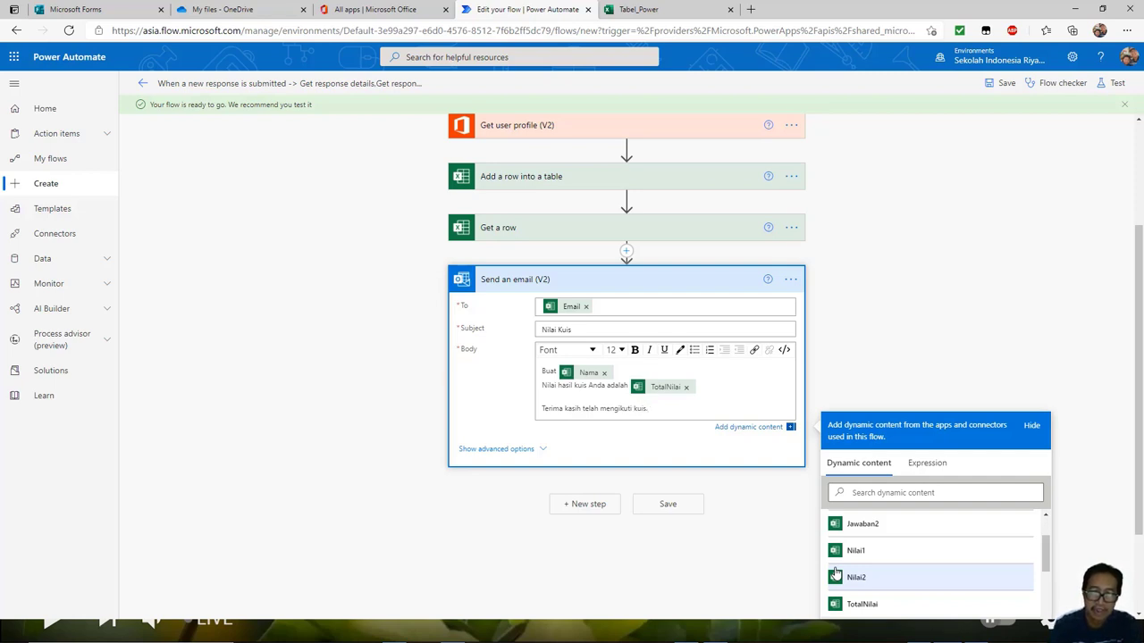
text(.)
key(Return)
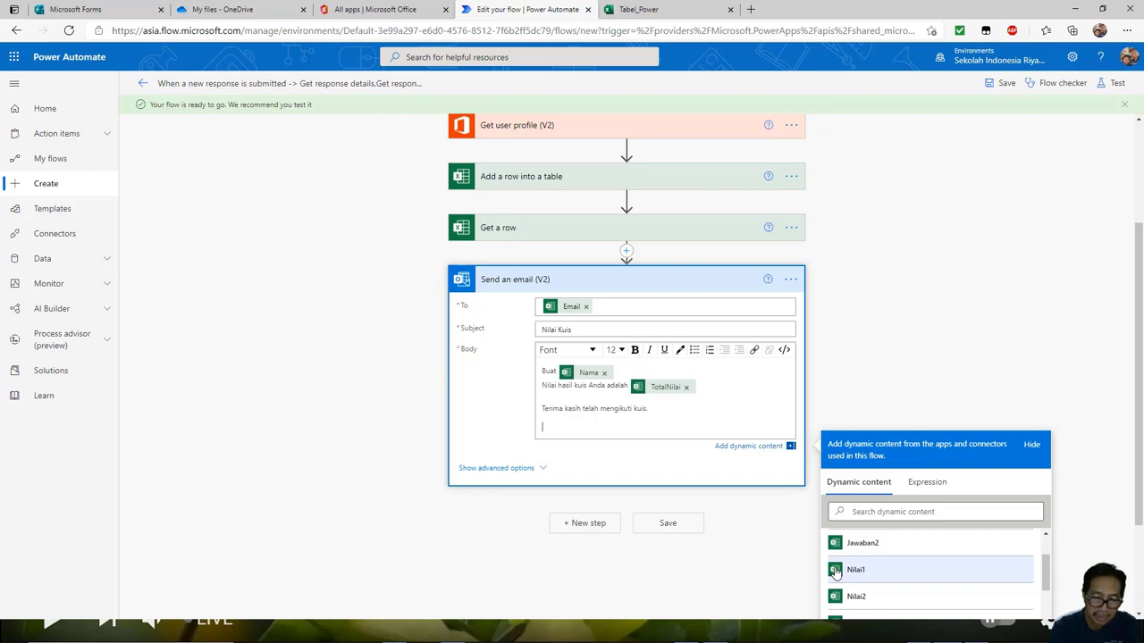
Close the email body with the signature "Guru Kelas" followed by the teacher's full name, and save the flow
text(Guru)
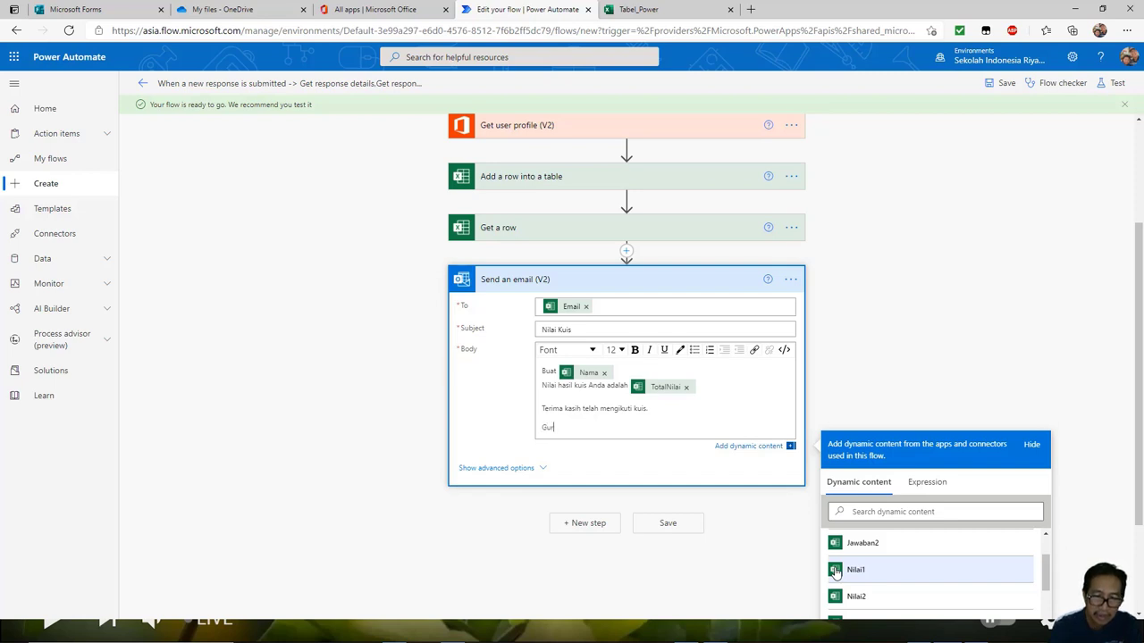
text( Kelas)
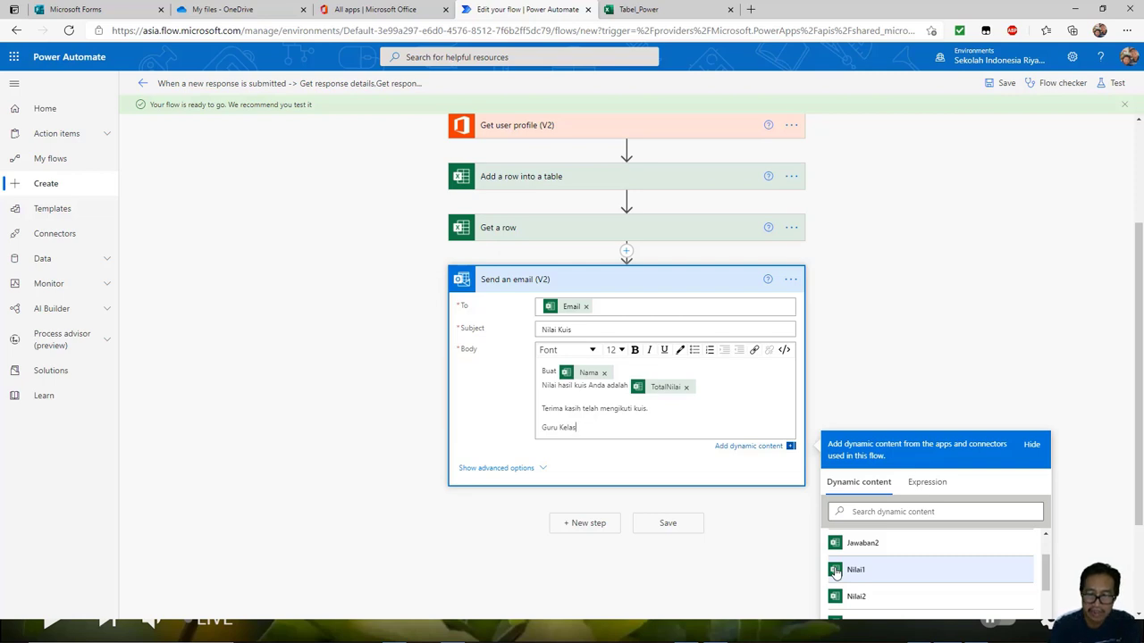
key(Return)
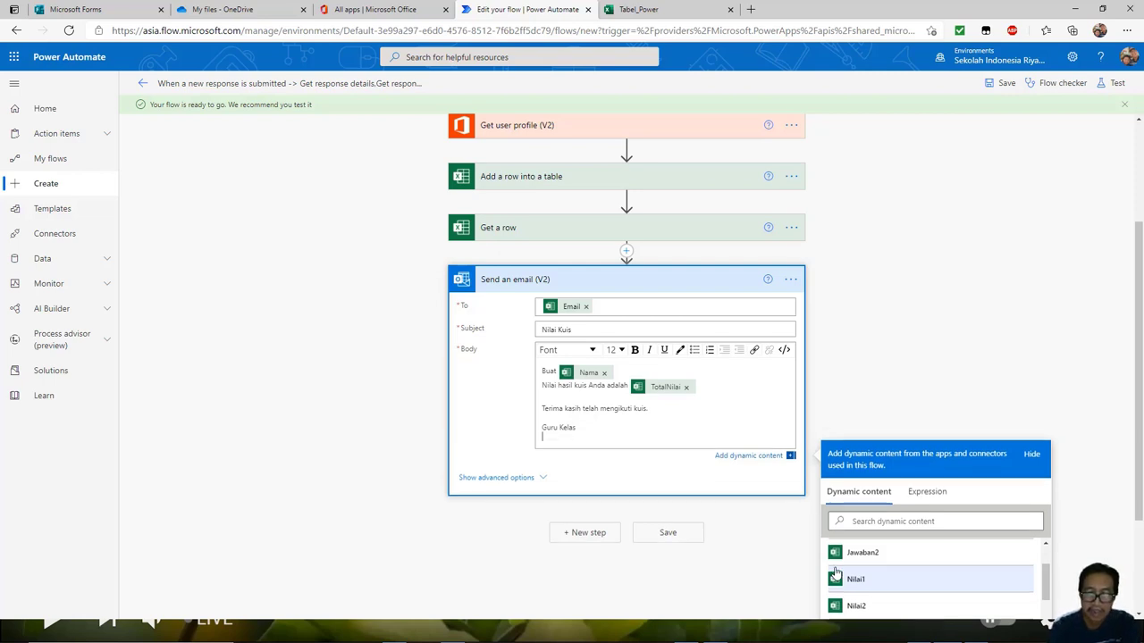
text(Teguh Kusdianto)
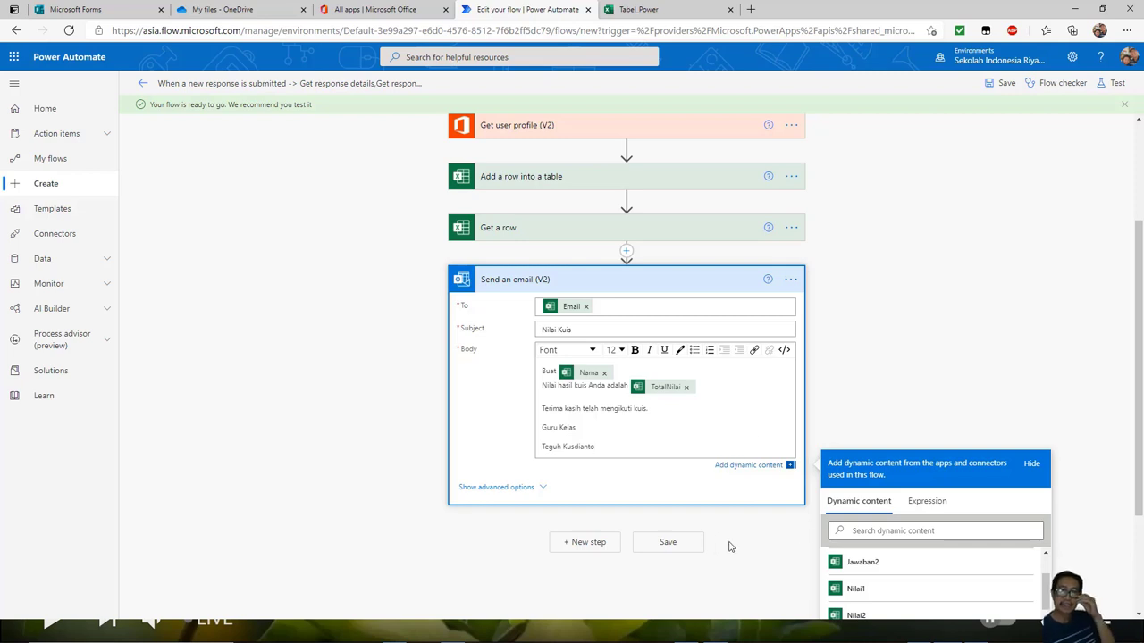
click(1006, 84)
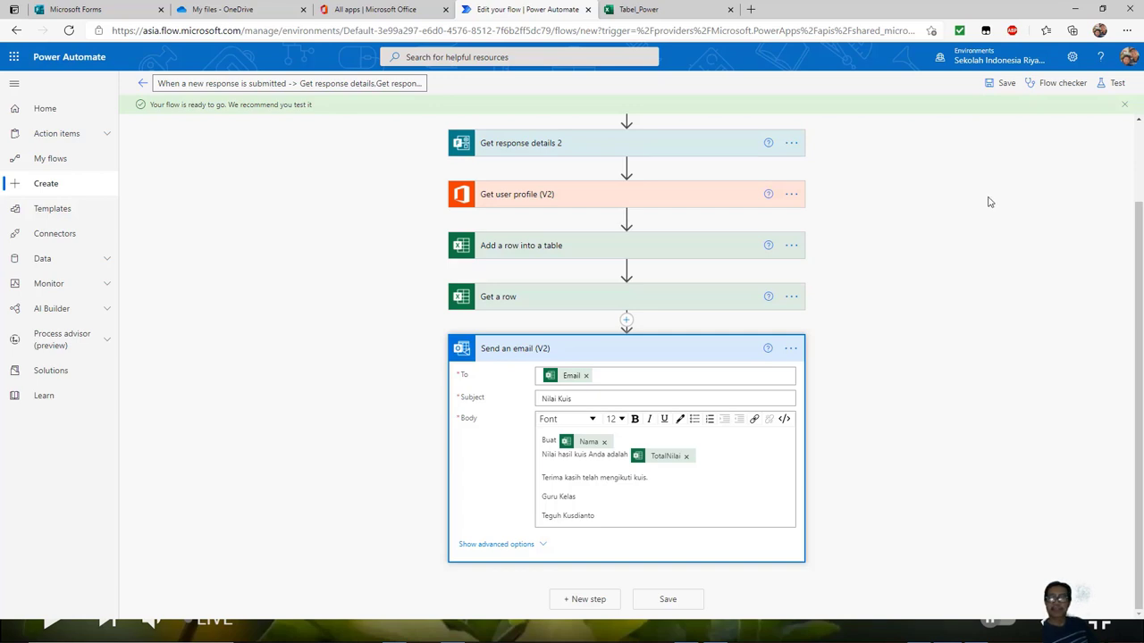
Switch to Microsoft Forms and open the Kuis_1 quiz from the full list of forms
click(100, 10)
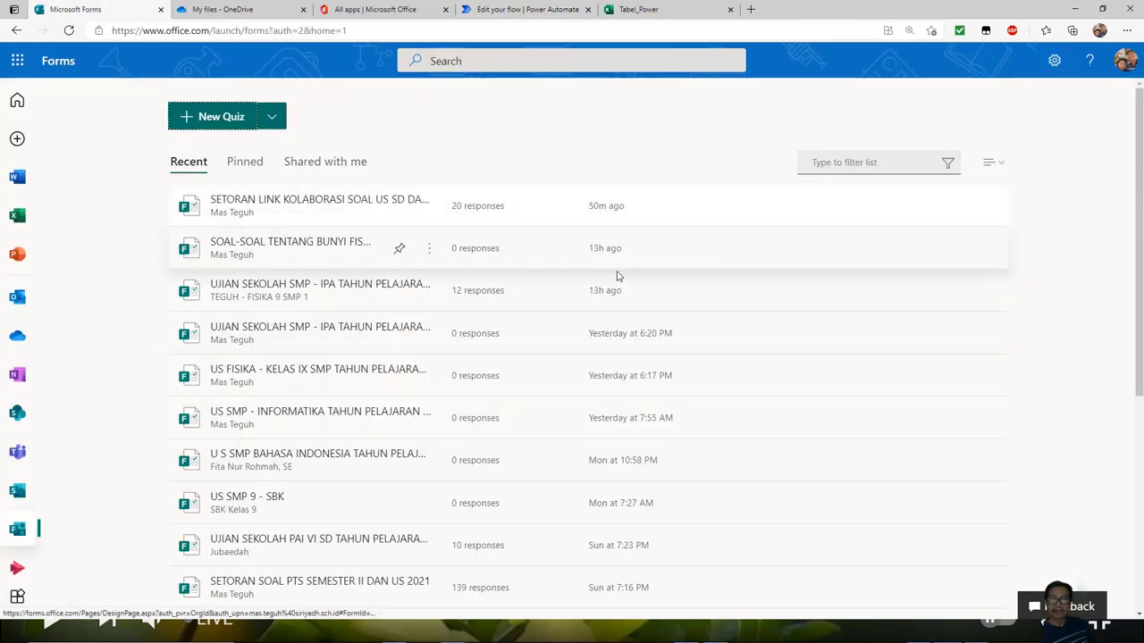
scroll(273, 255, down, 2)
scroll(277, 258, down, 2)
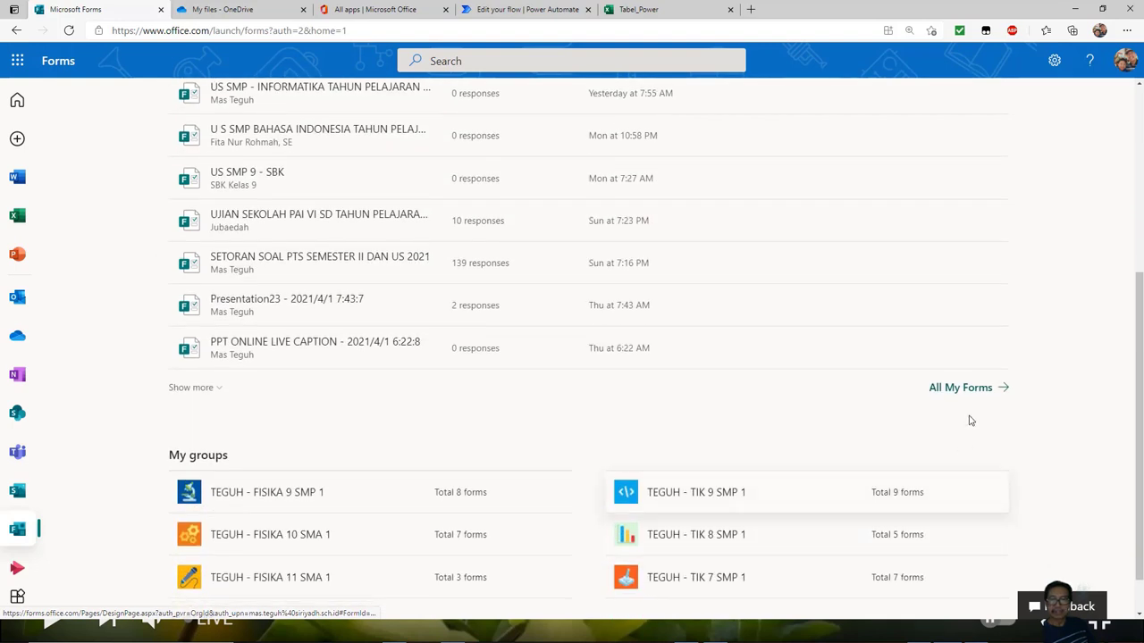
click(967, 386)
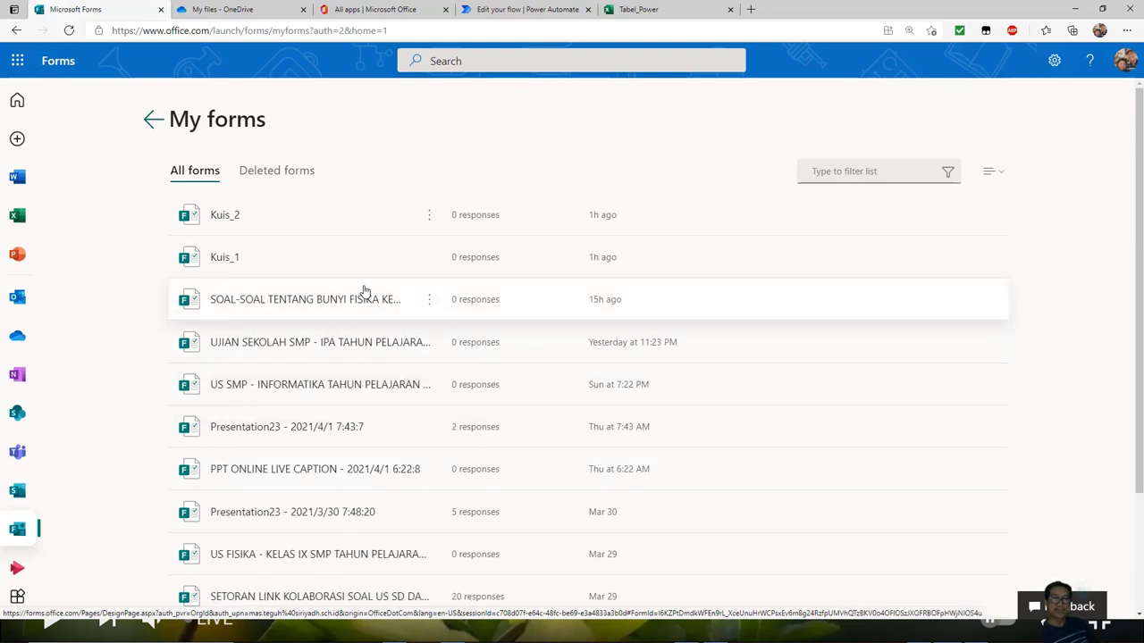
click(223, 259)
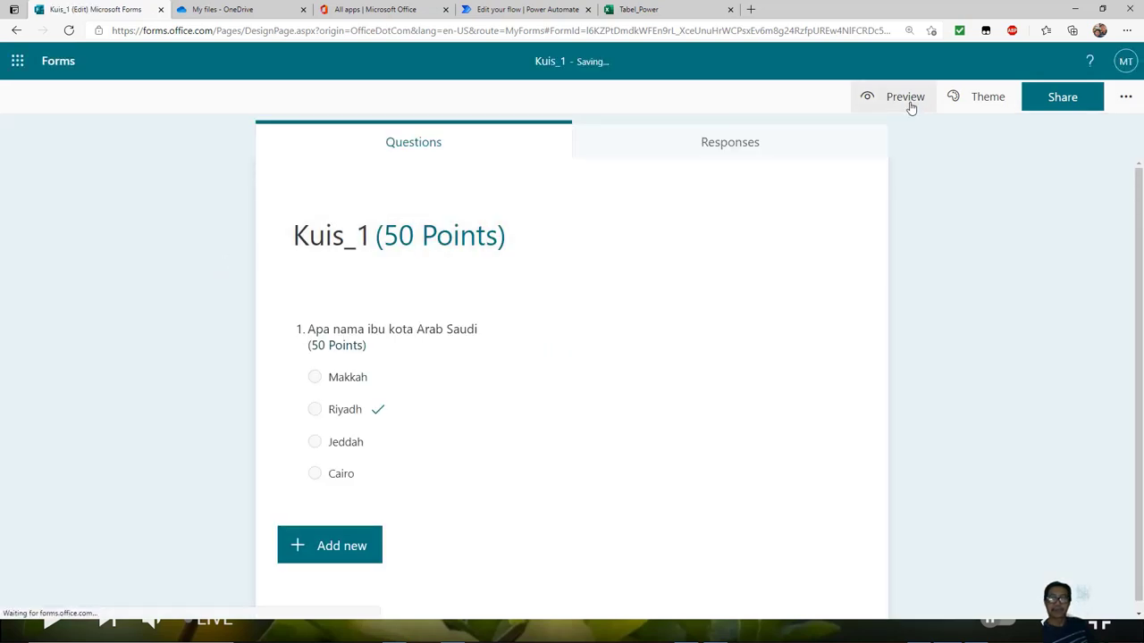
Switch back to Power Automate and start a manual test of the flow
click(501, 10)
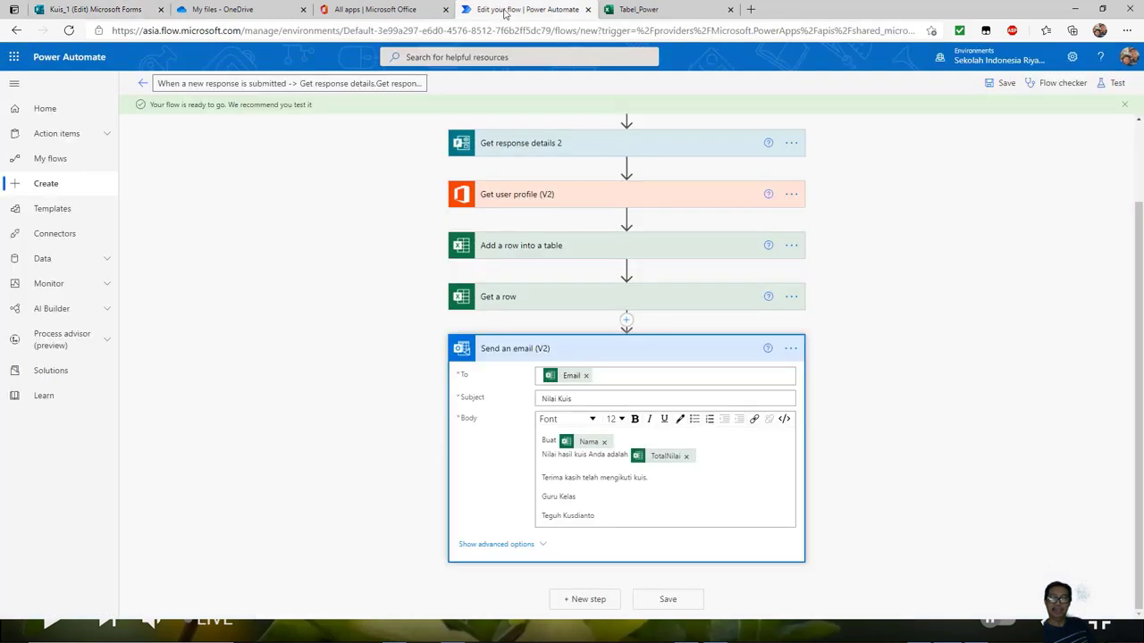
click(1116, 86)
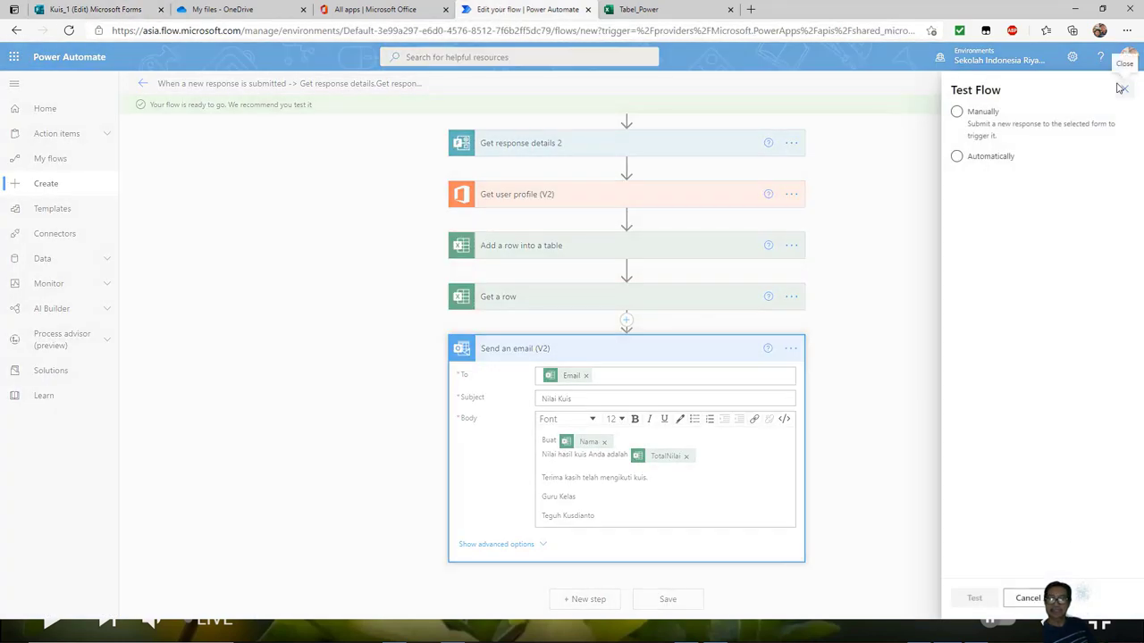
click(957, 113)
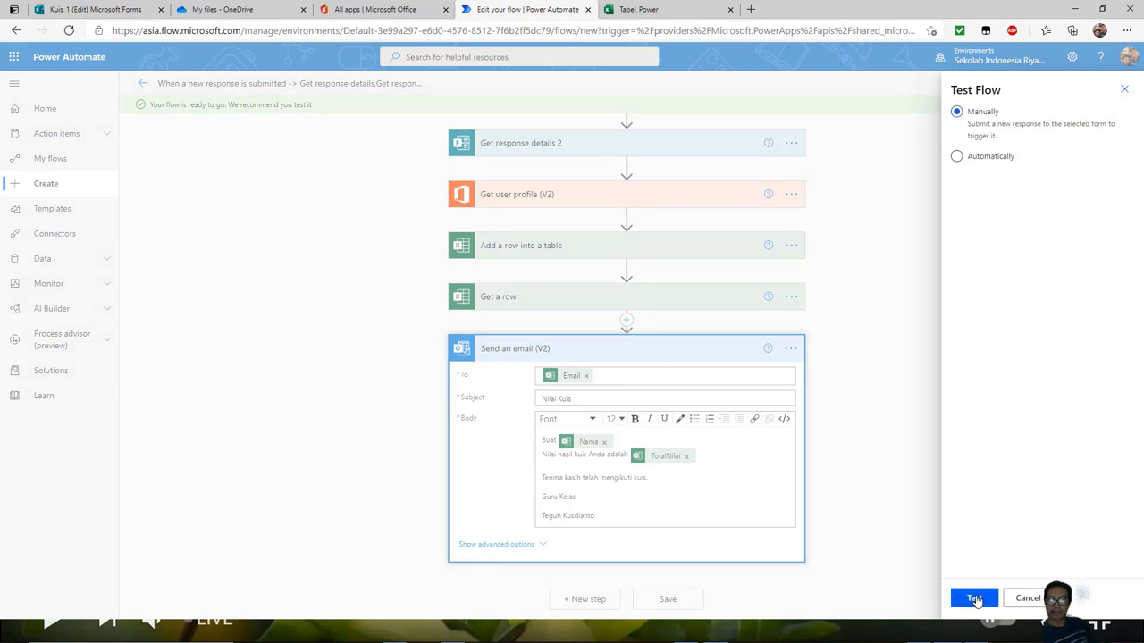
click(975, 598)
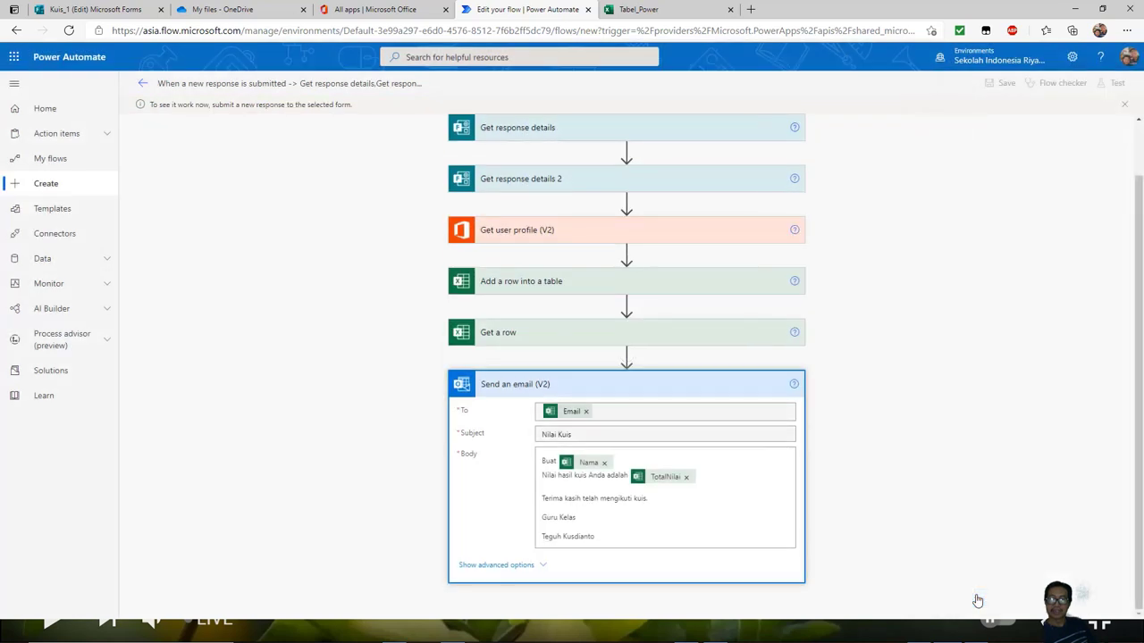
Preview Kuis_1 in Microsoft Forms, answer the question with "Riyadh" and submit the response
click(87, 13)
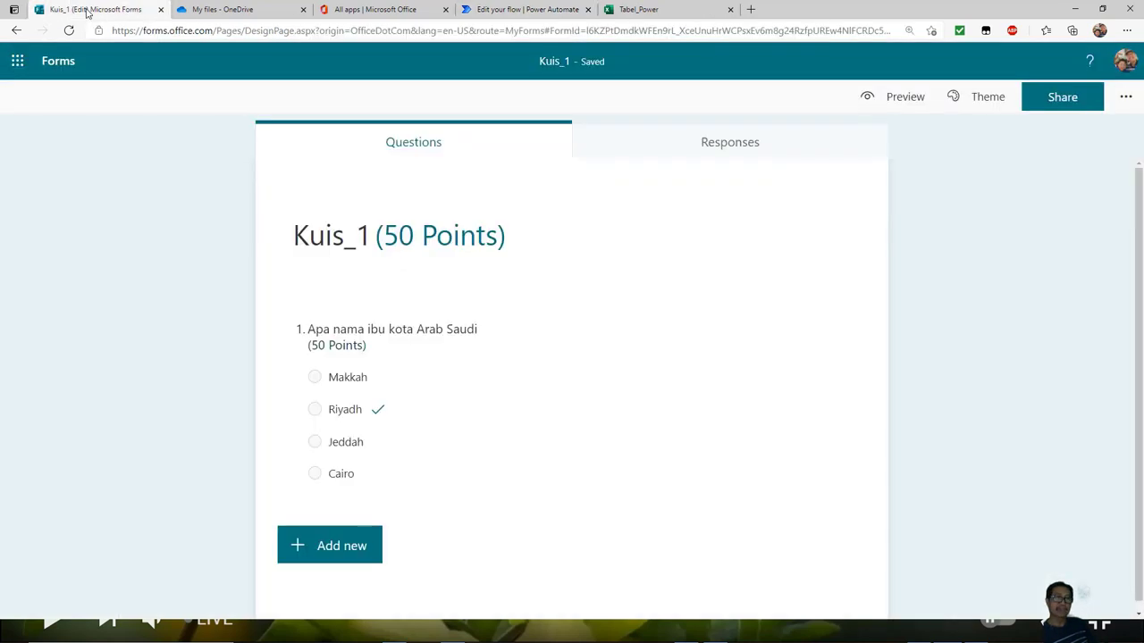
click(905, 97)
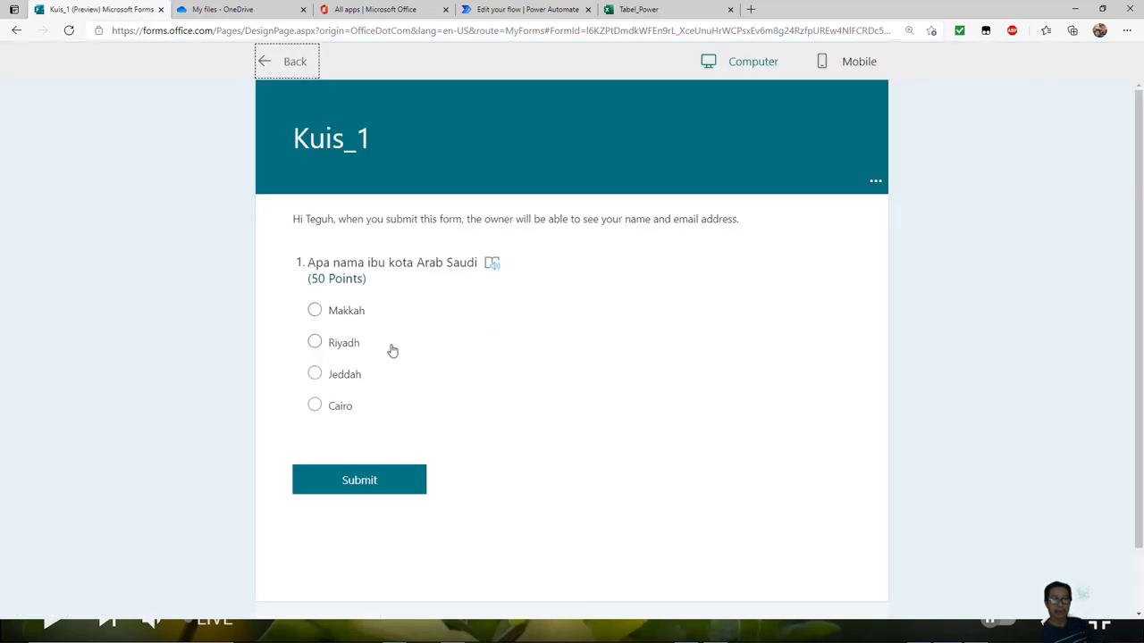
click(315, 345)
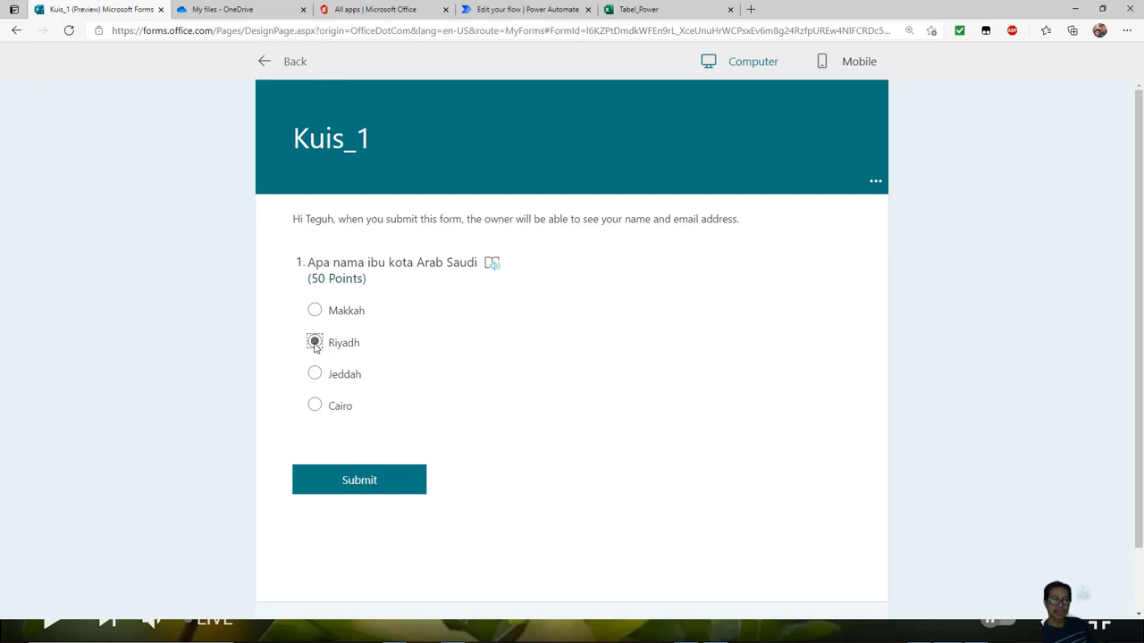
click(357, 488)
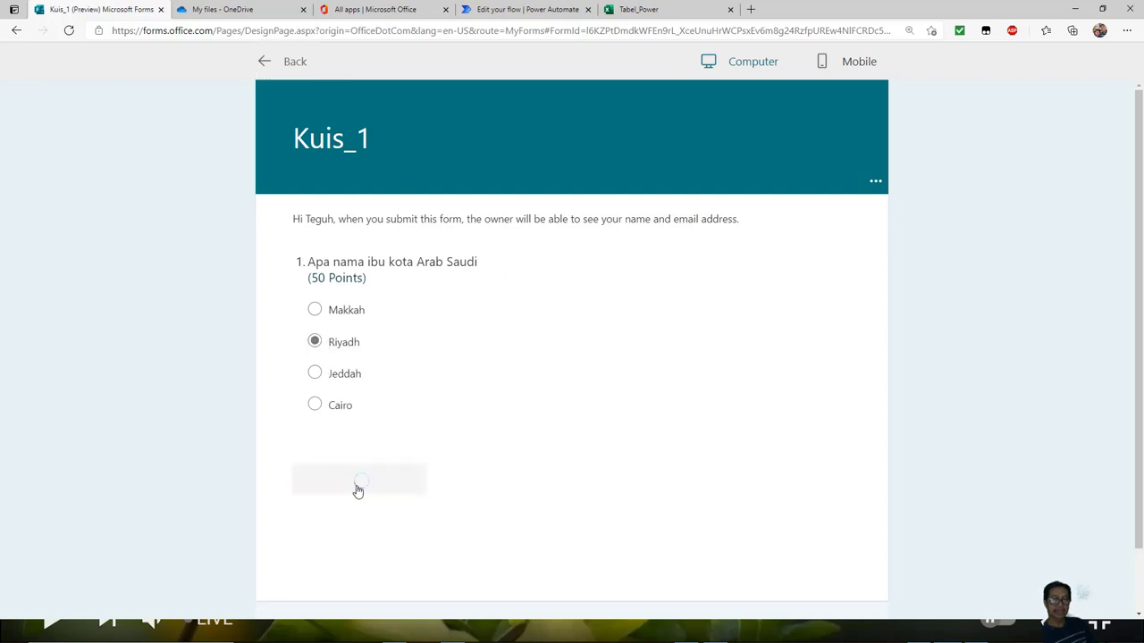
Return to the forms list, open the Kuis_2 preview, answer with "30" and submit the response
click(12, 32)
click(16, 32)
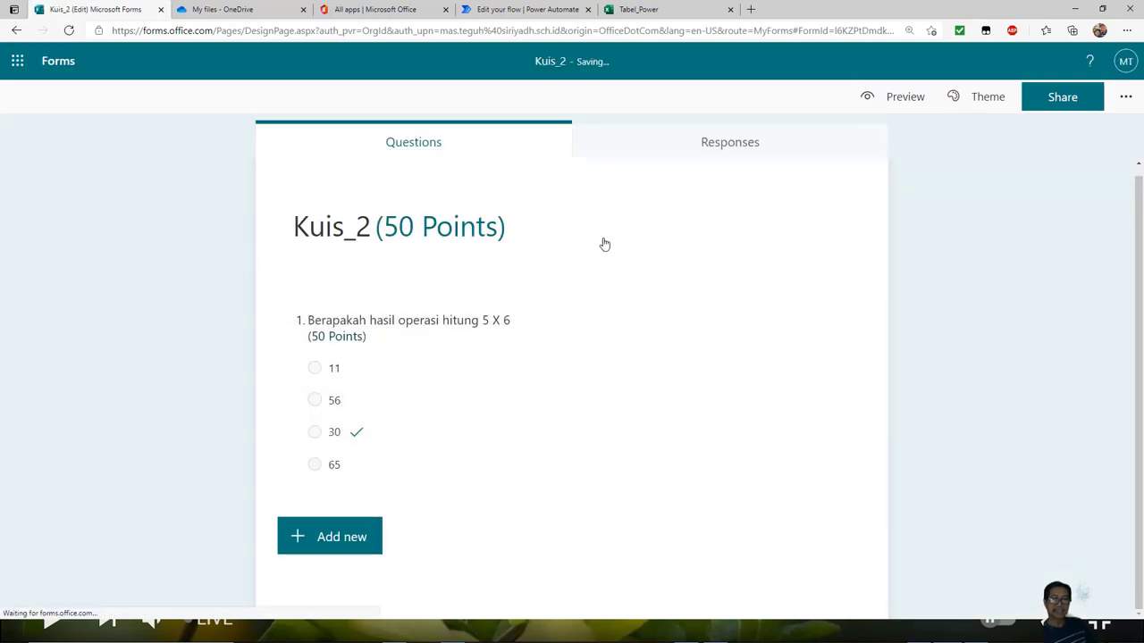
click(903, 100)
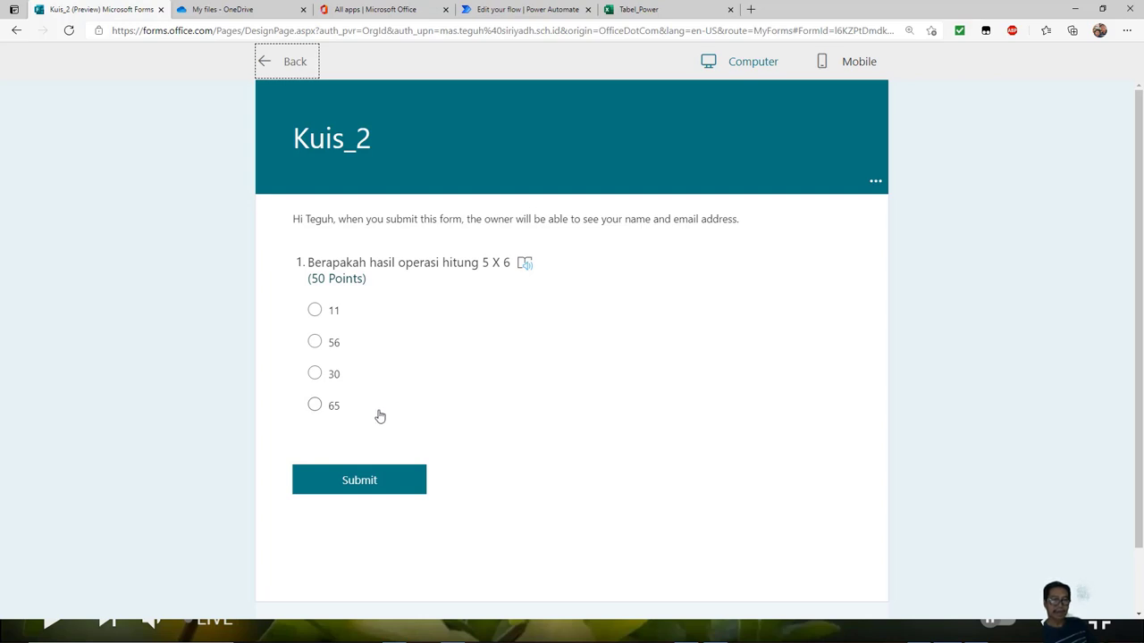
click(315, 376)
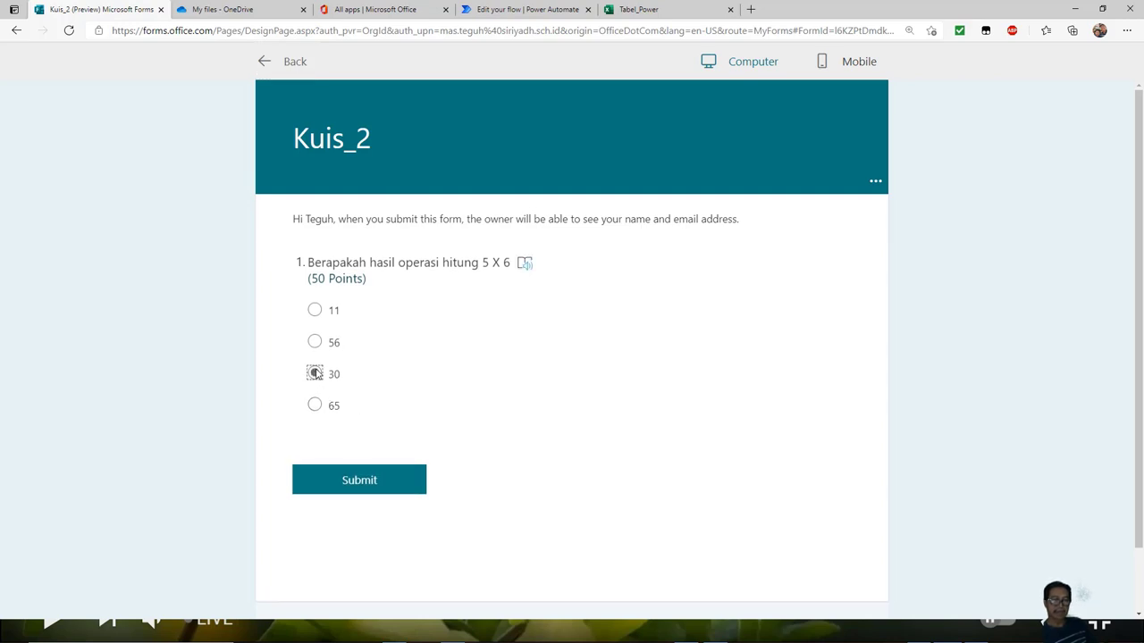
click(373, 481)
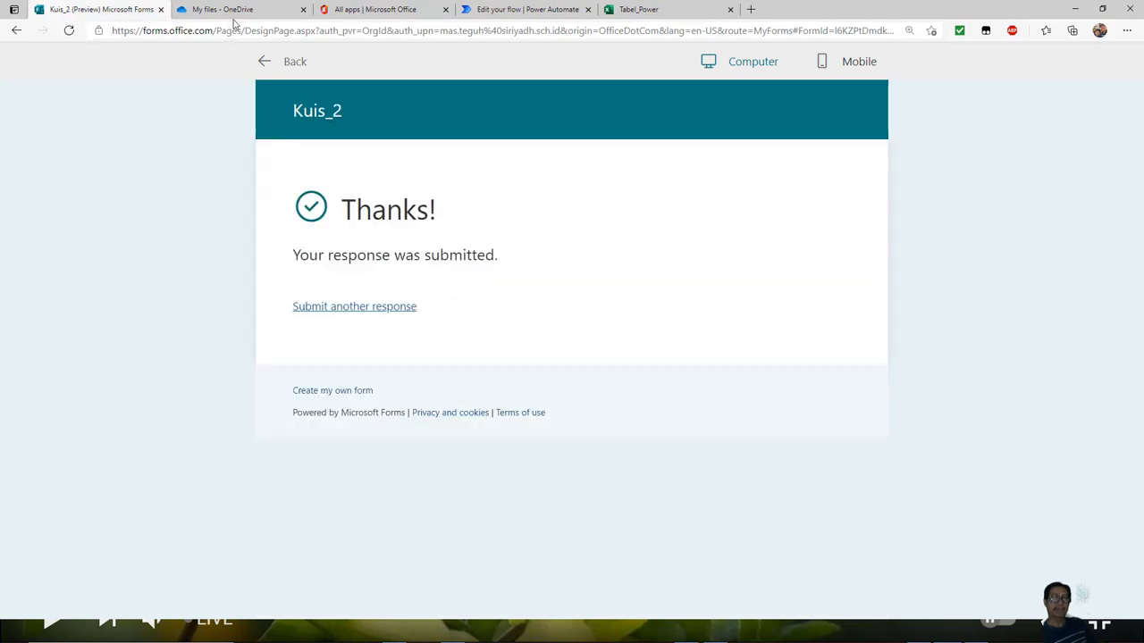
Check the test run in Power Automate and the rows of the Tabel_Power workbook, and return to the run
click(503, 11)
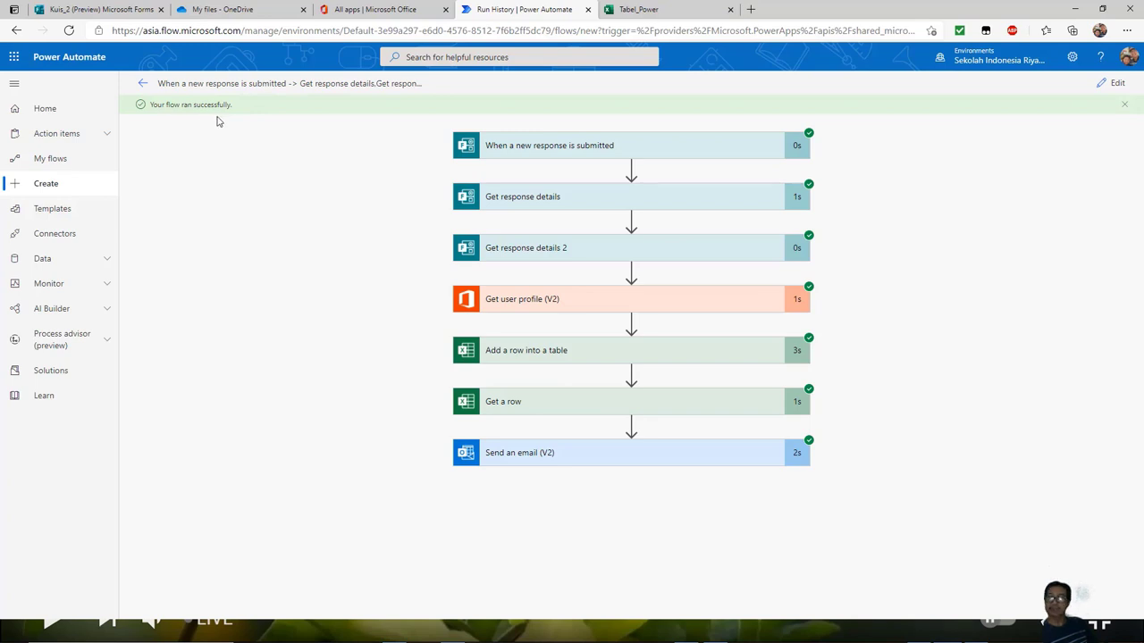
key(ctrl+Tab)
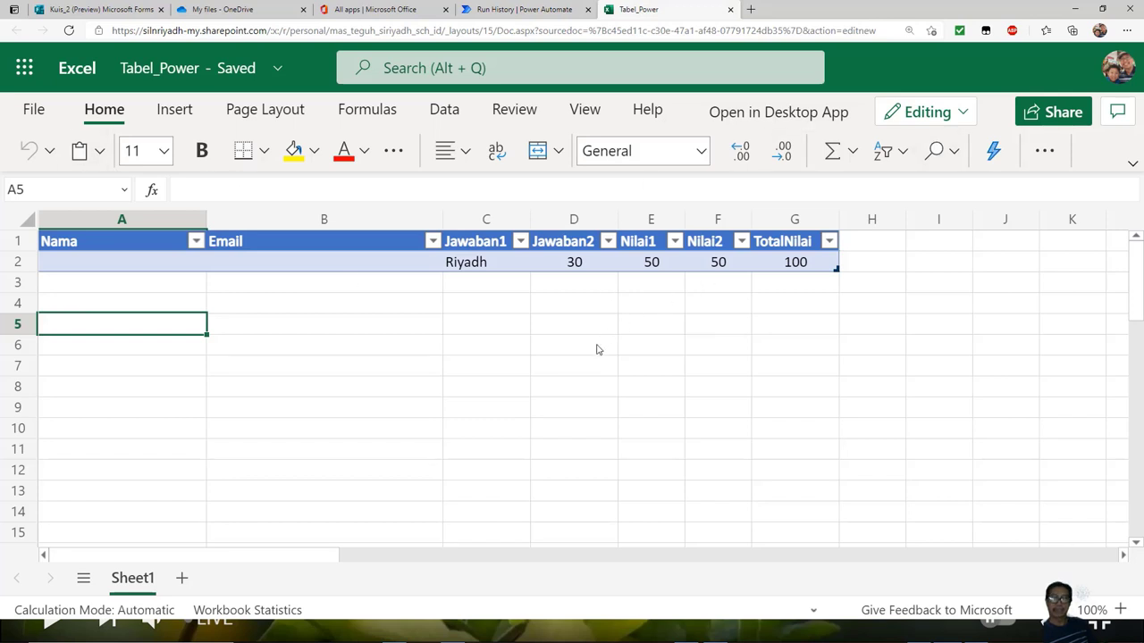
click(506, 9)
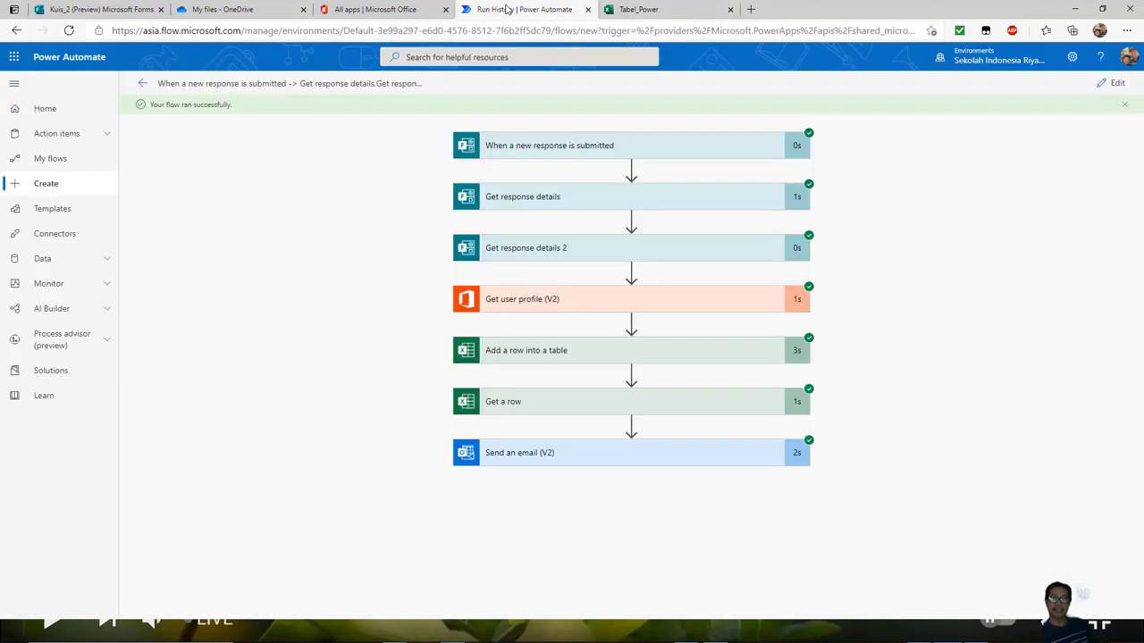
Reopen the flow for editing and test it automatically with the recently used trigger from the succeeded run
click(1118, 84)
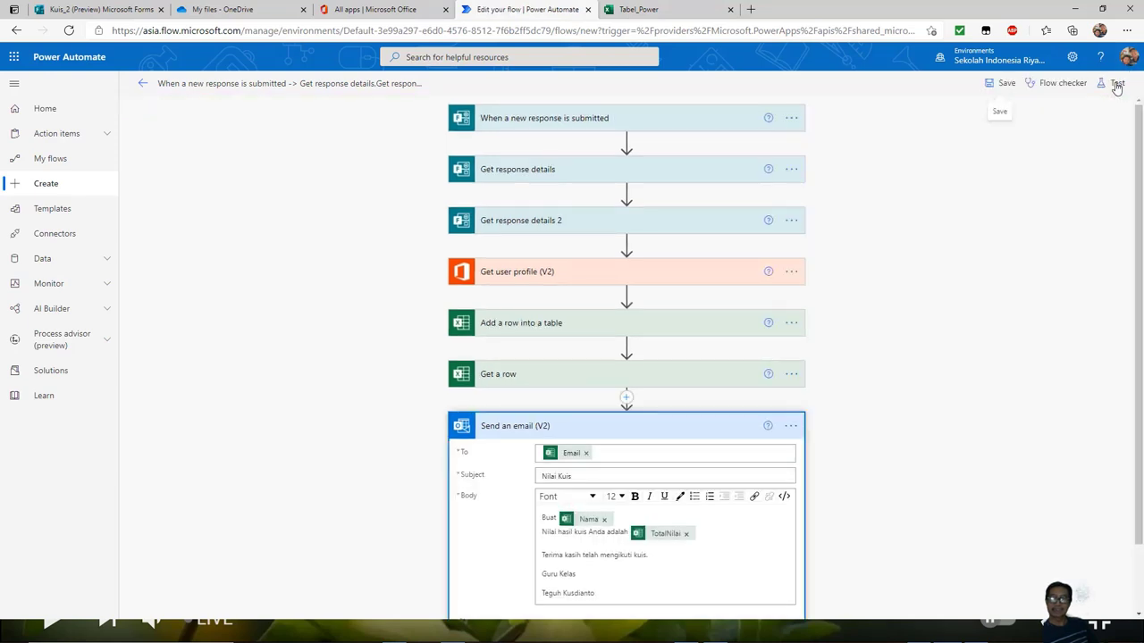
click(1117, 87)
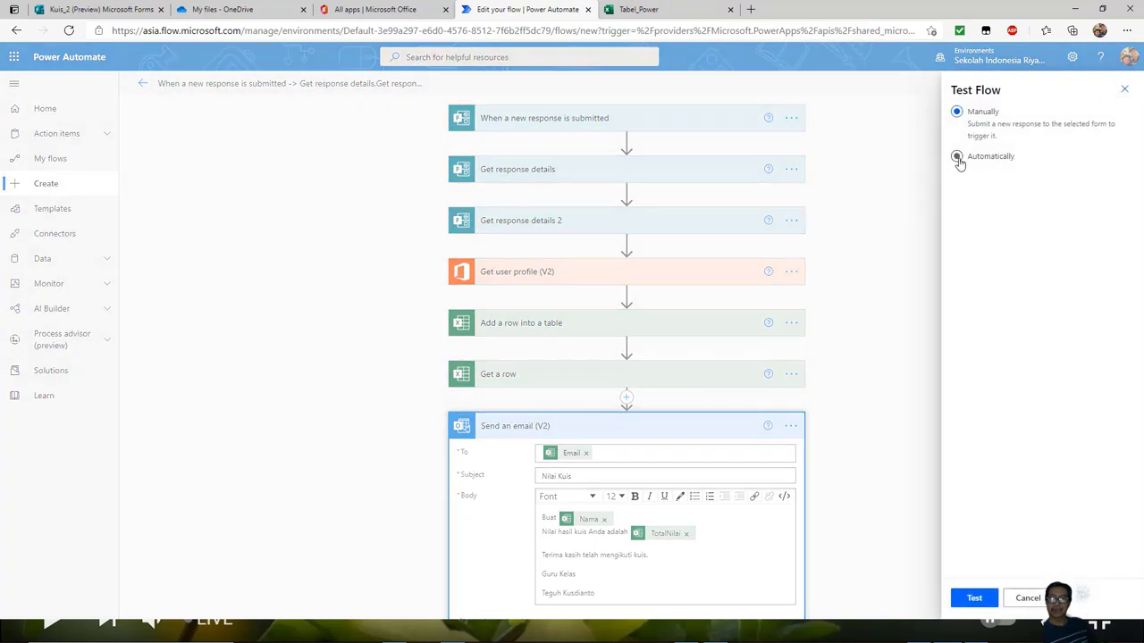
click(957, 157)
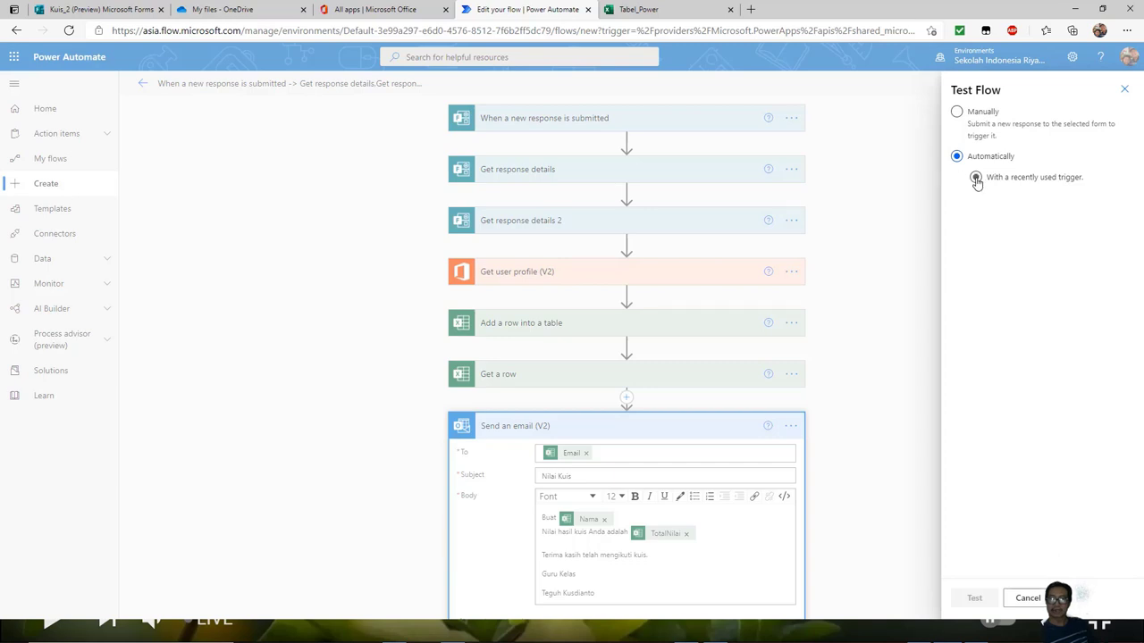
click(976, 178)
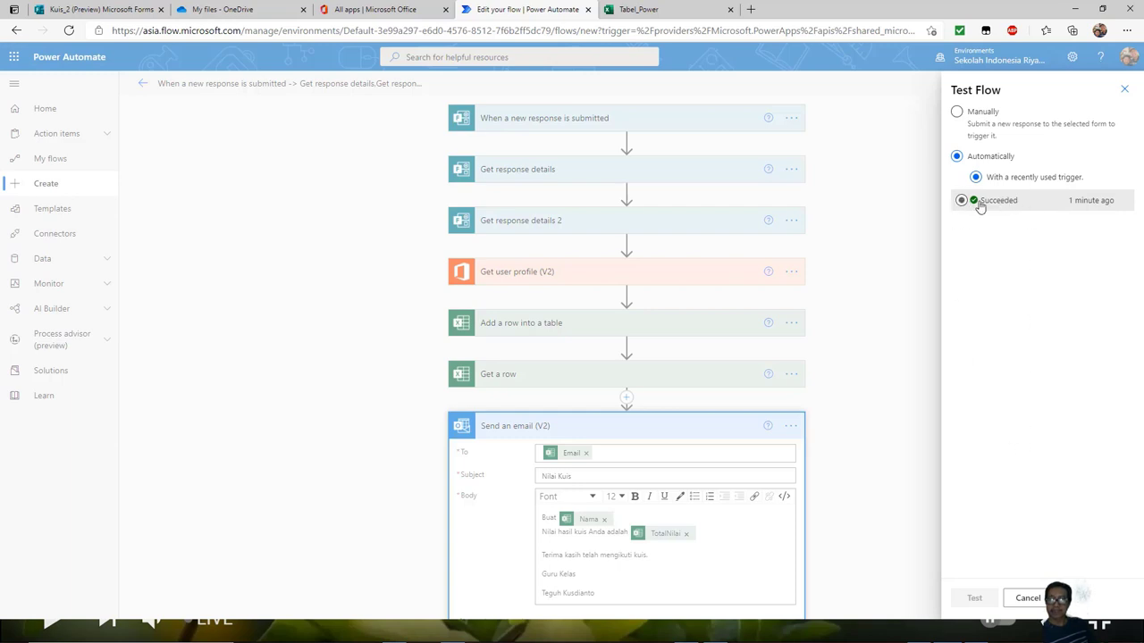
click(1037, 205)
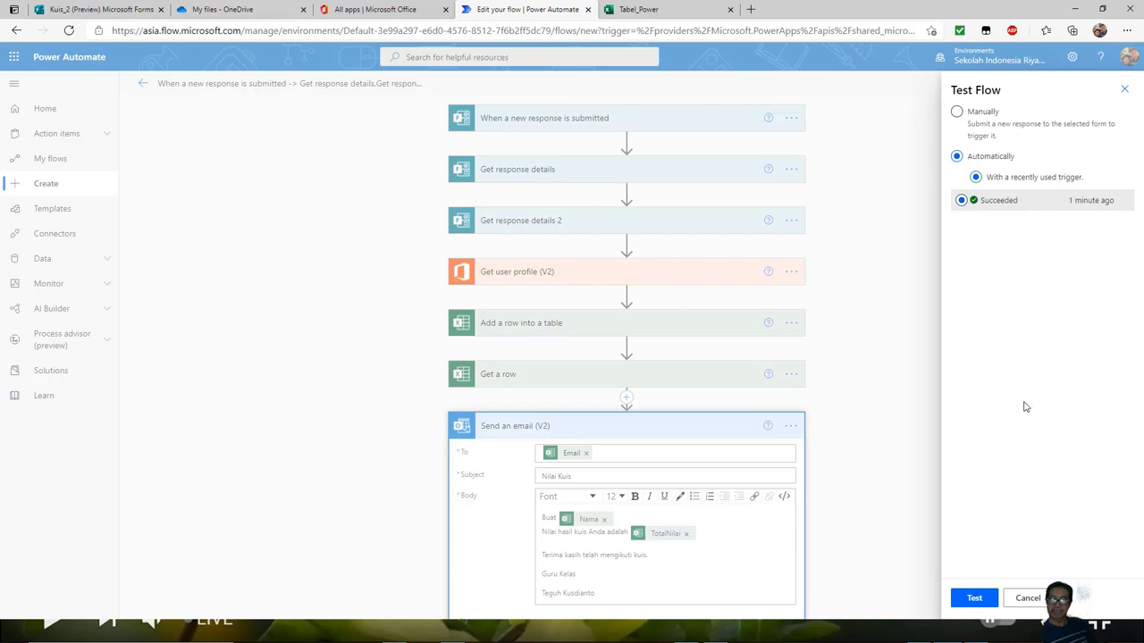
click(975, 599)
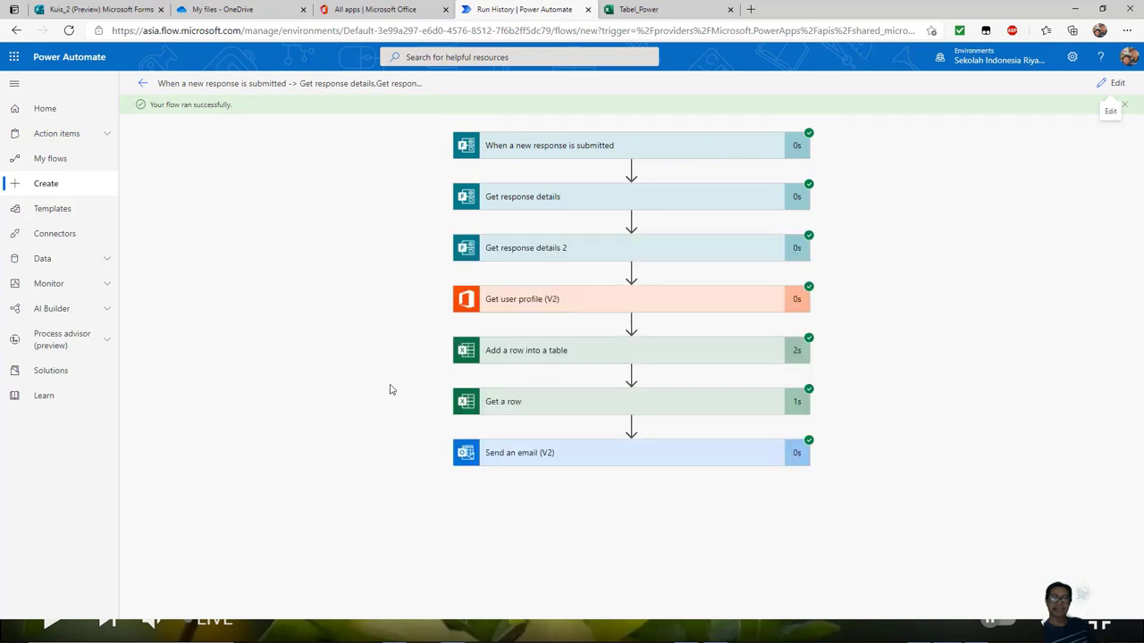
Check the rows in Tabel_Power and read both "Nilai Kuis" emails in Outlook, and return to the Power Automate run
click(646, 10)
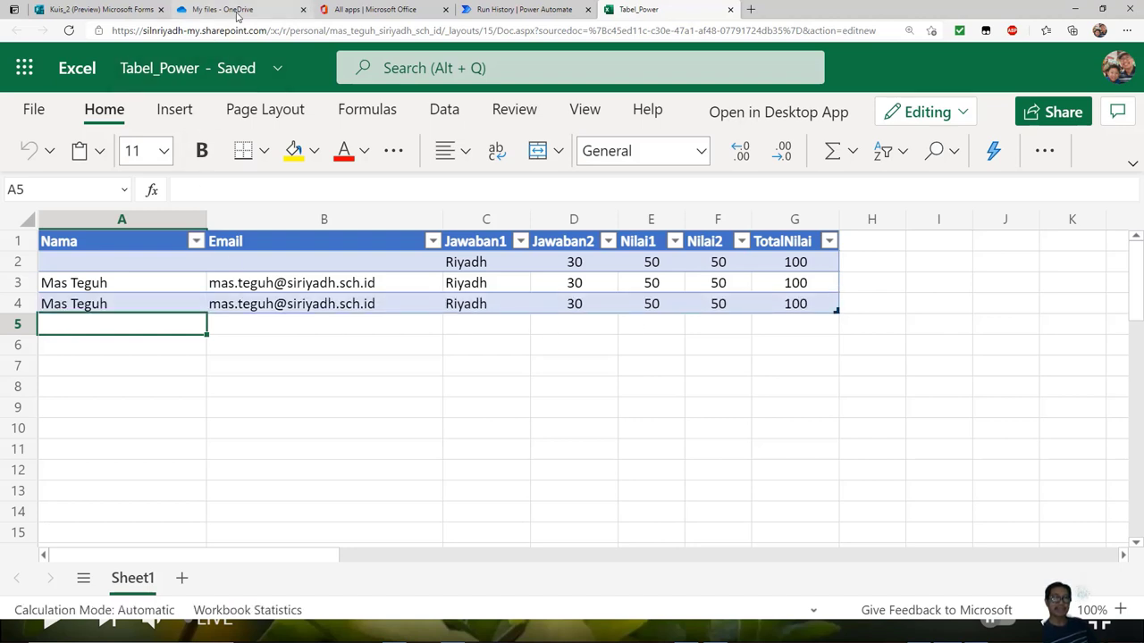
click(344, 11)
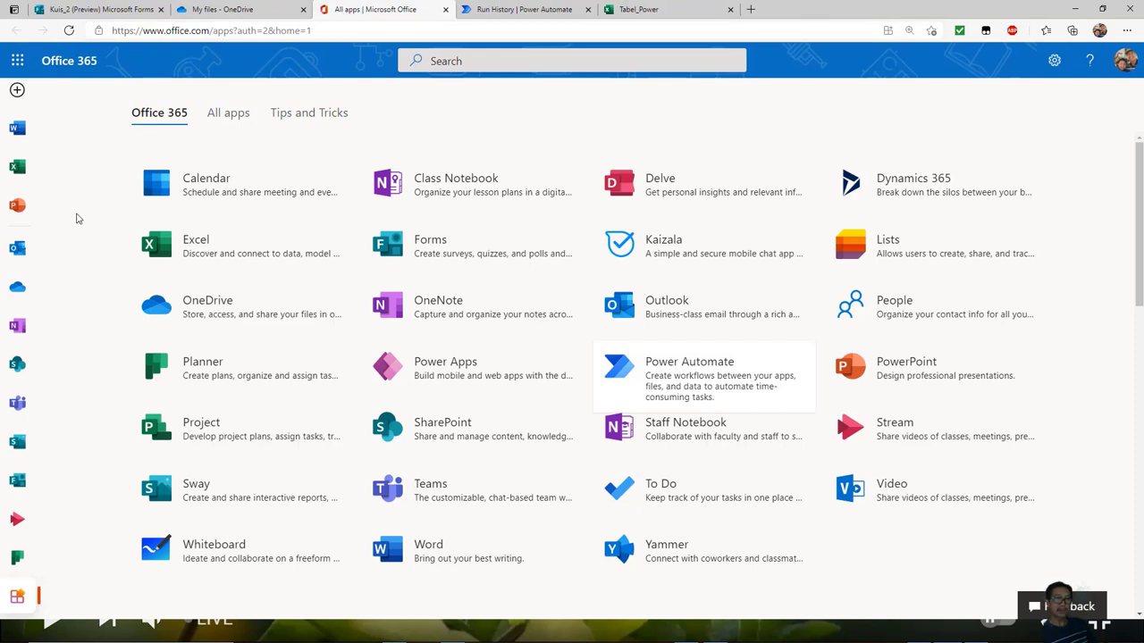
click(17, 249)
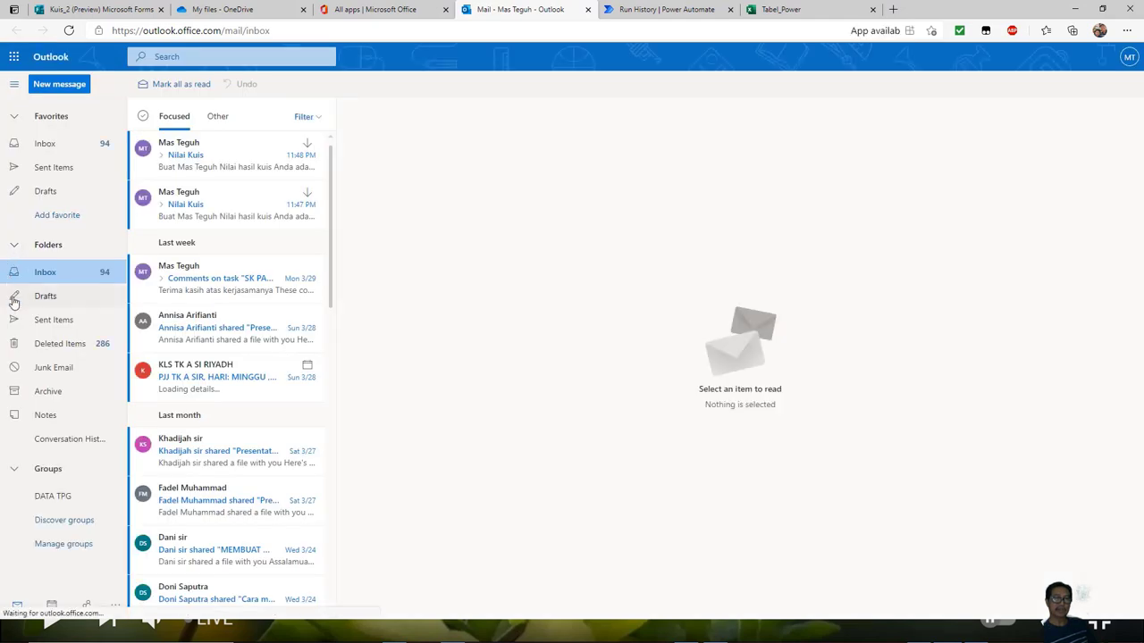
click(181, 204)
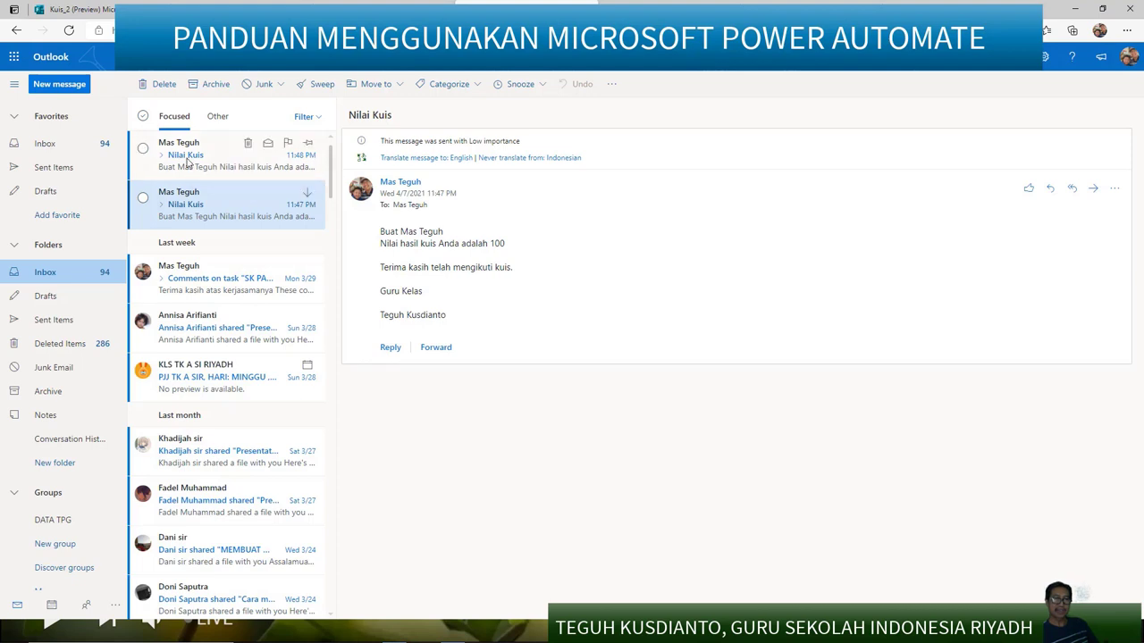
click(187, 161)
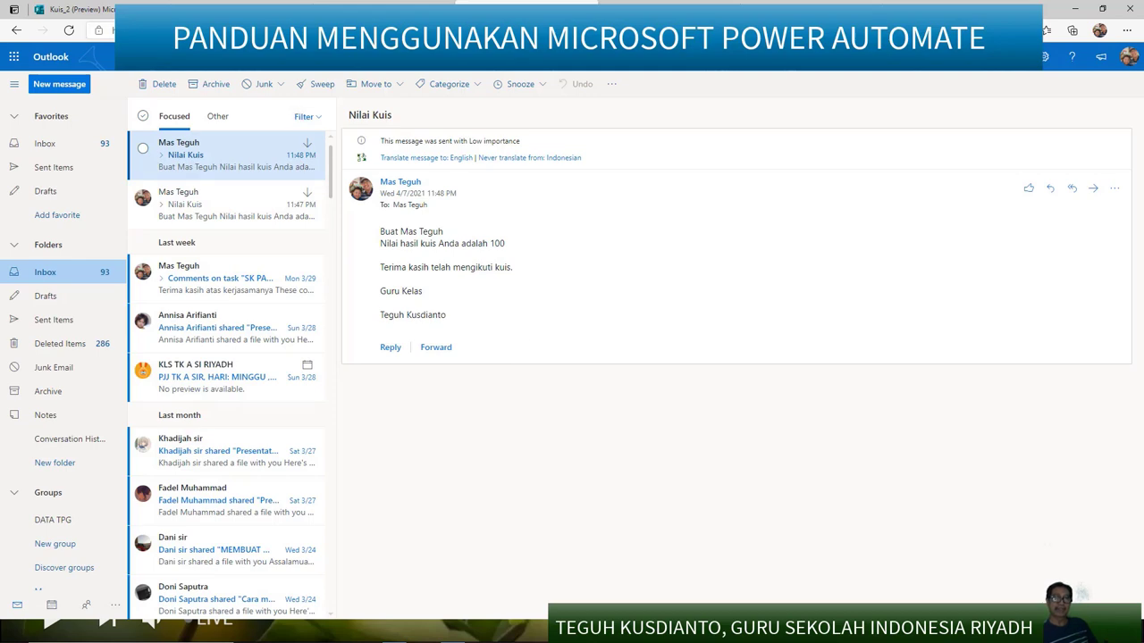
click(243, 9)
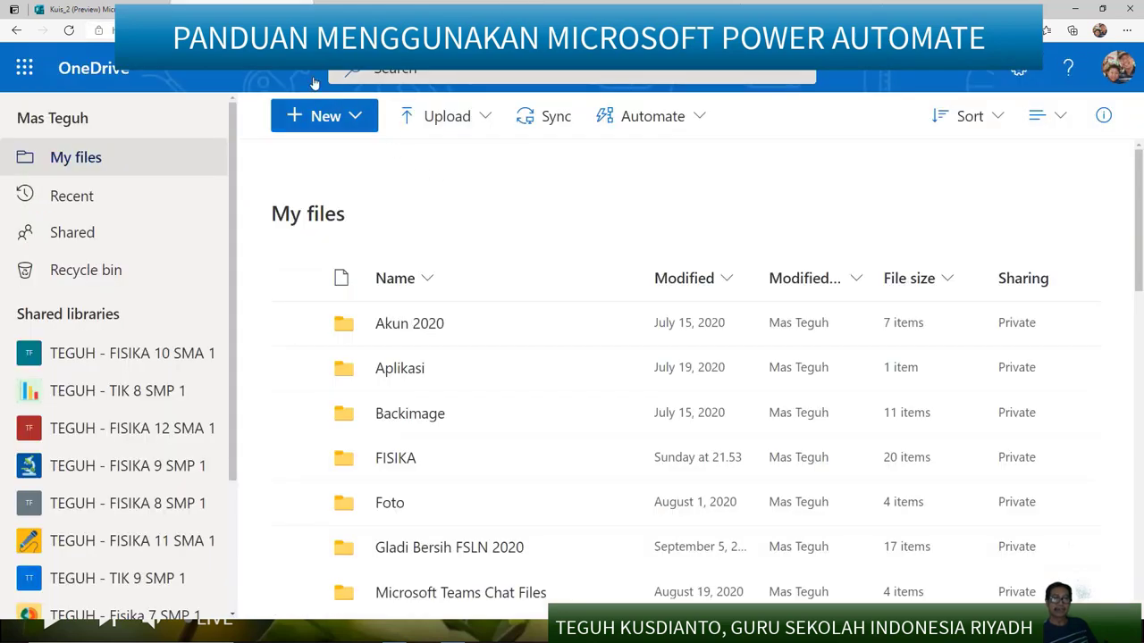
click(669, 3)
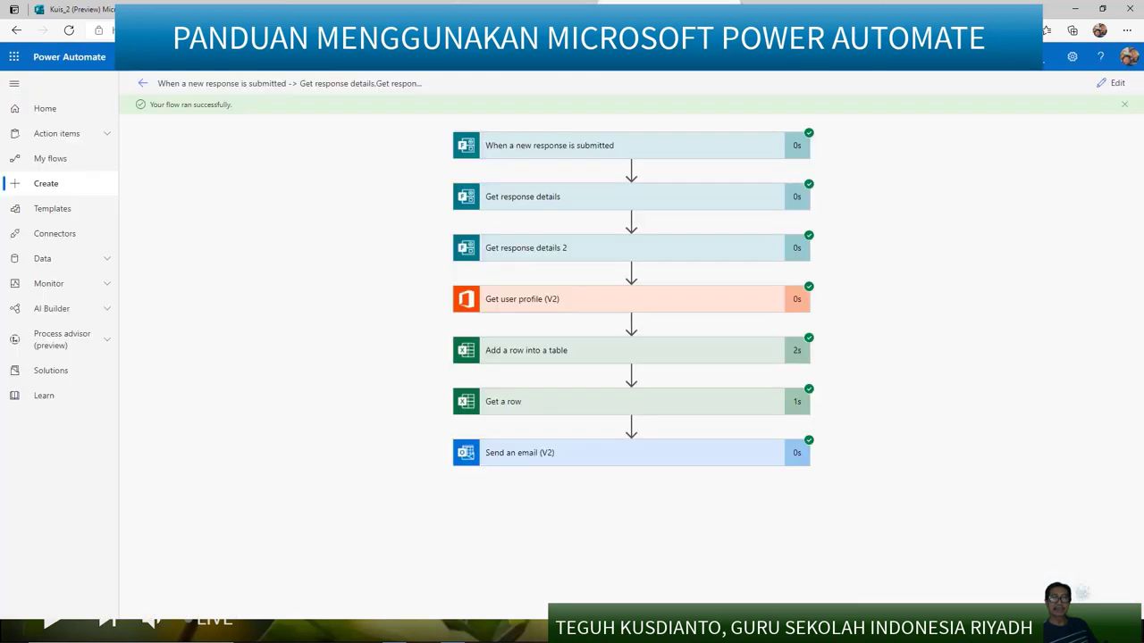